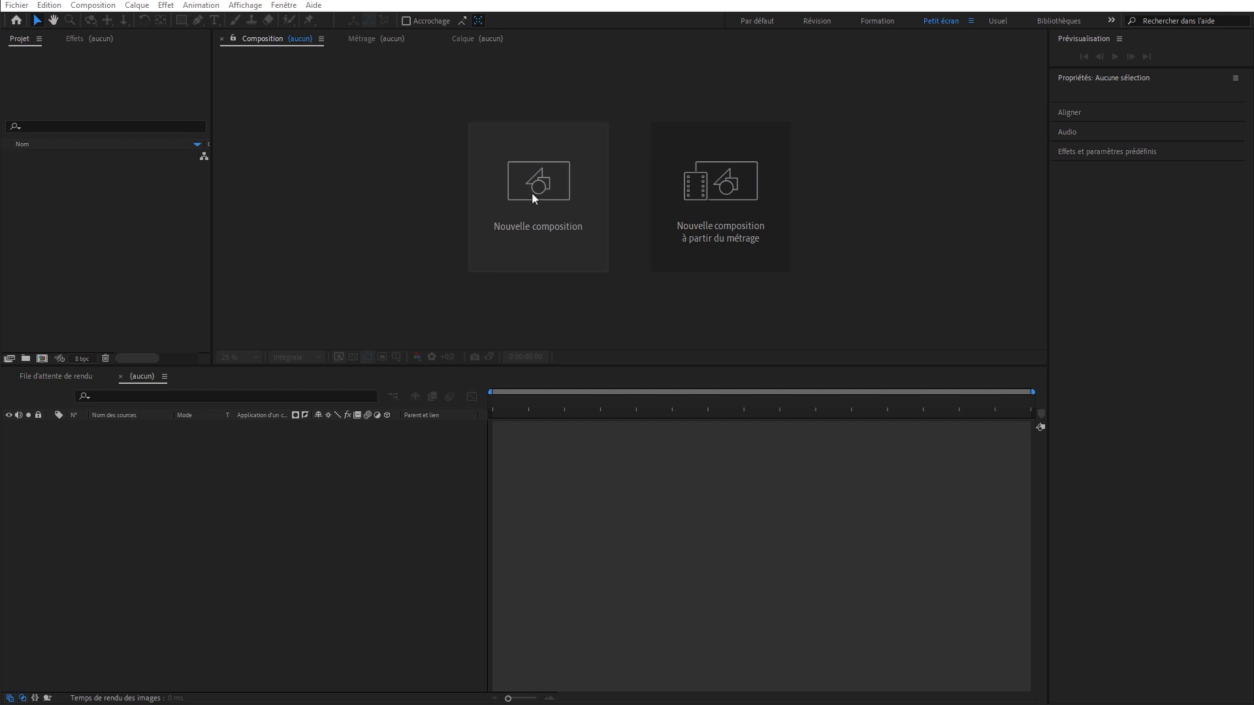
Create a new composition named FAUTEUIL, keeping the HD 1920x1080, 25 fps preset.
click(532, 192)
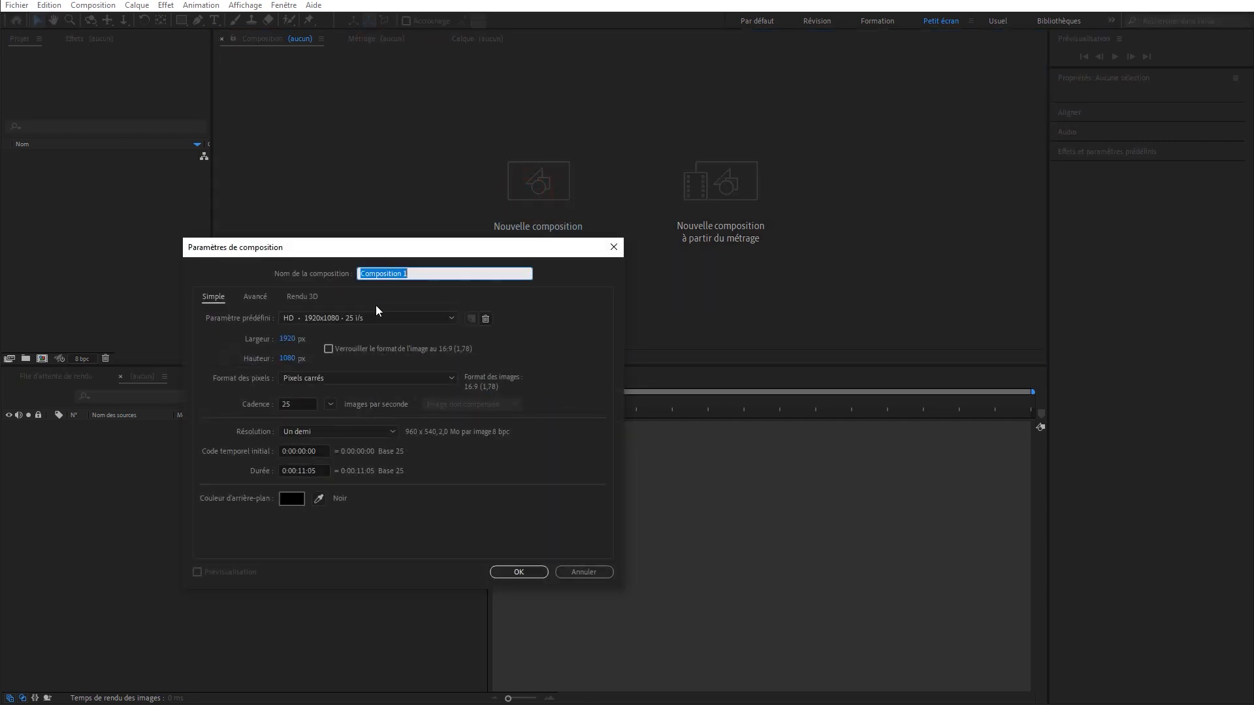
text(FAUTEUIL)
click(518, 572)
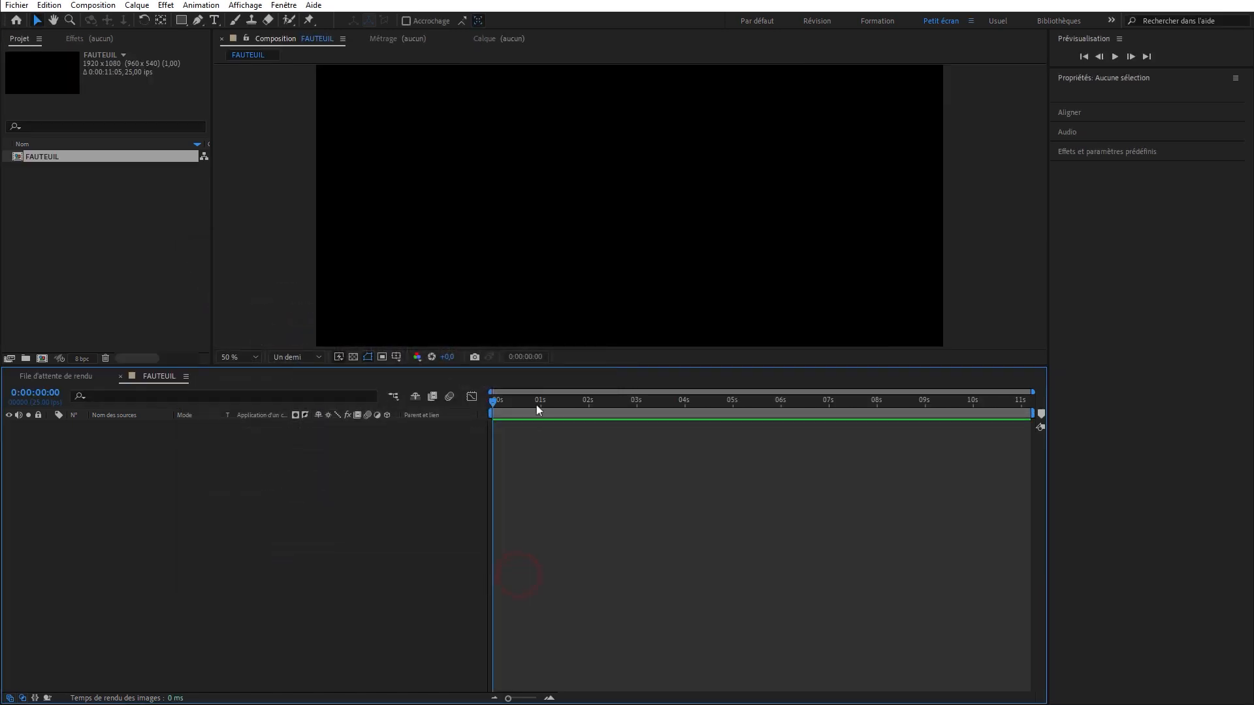
Enlarge the composition viewer and draw a 250 x 250 px square shape near the middle of the frame.
drag(541, 367, 541, 397)
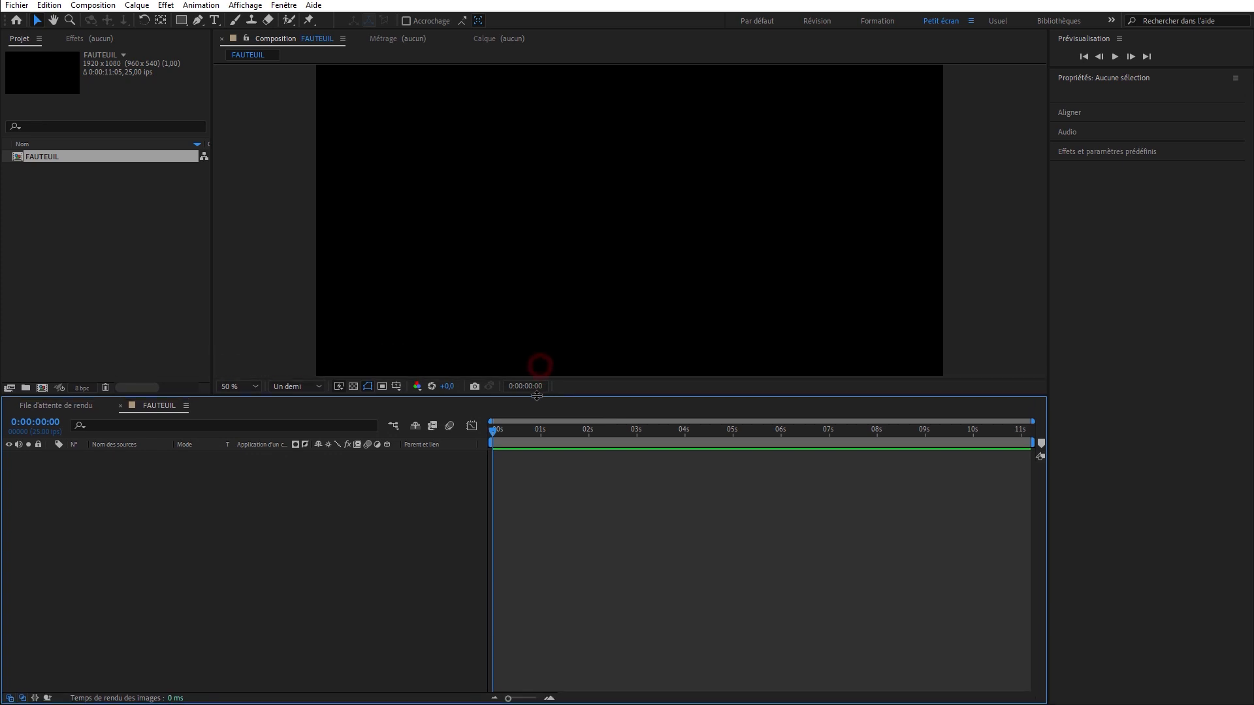
click(181, 21)
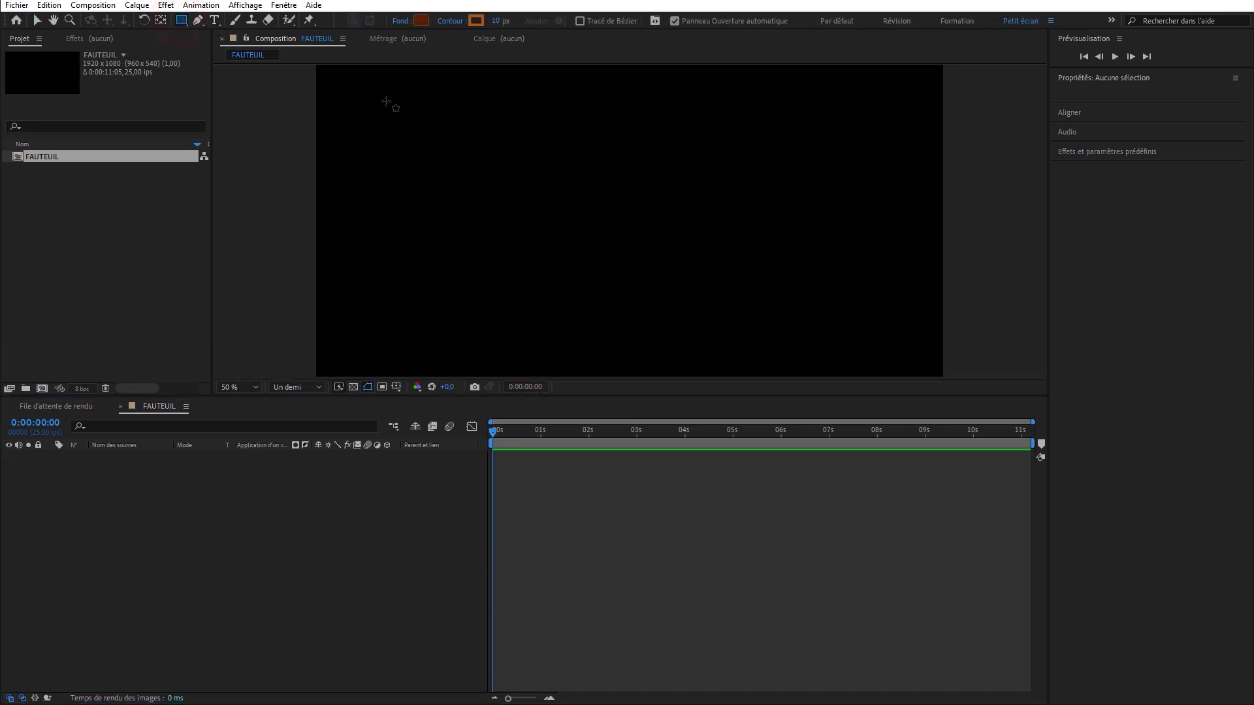
drag(593, 187, 674, 268)
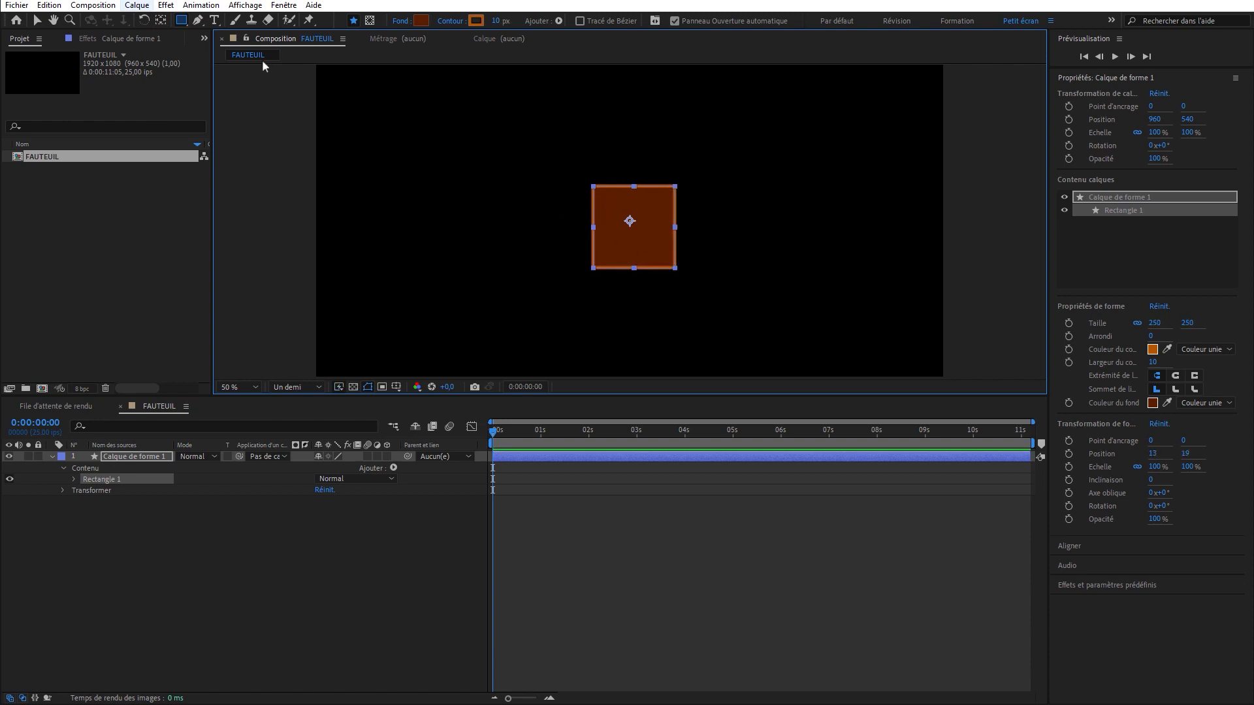
Centre the square layer's anchor point in its content and centre the layer in the view.
click(137, 5)
mouse_move(210, 157)
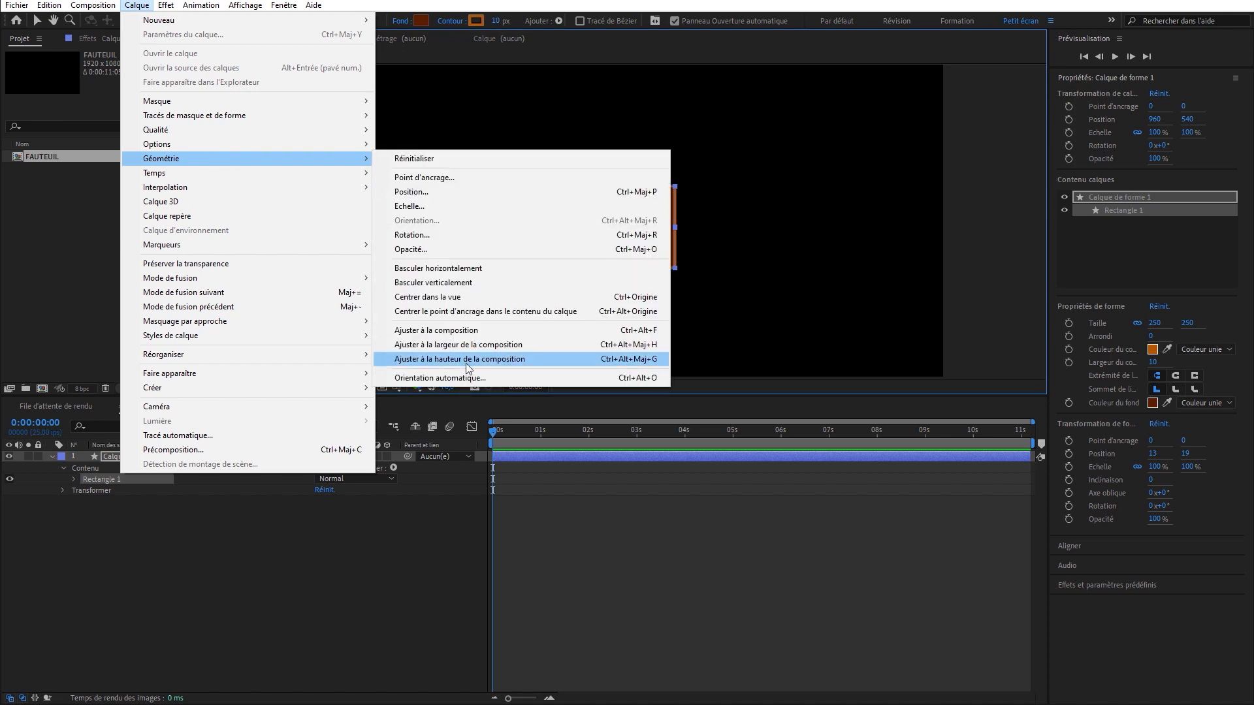
click(451, 313)
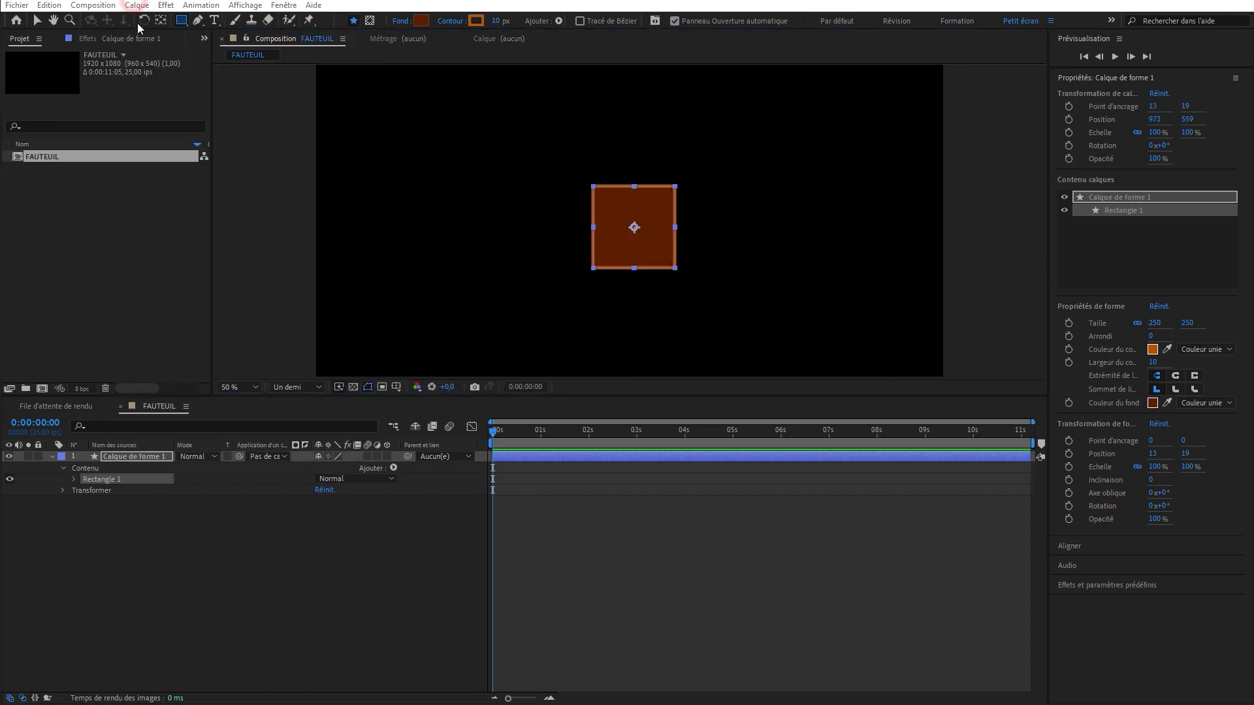
click(138, 5)
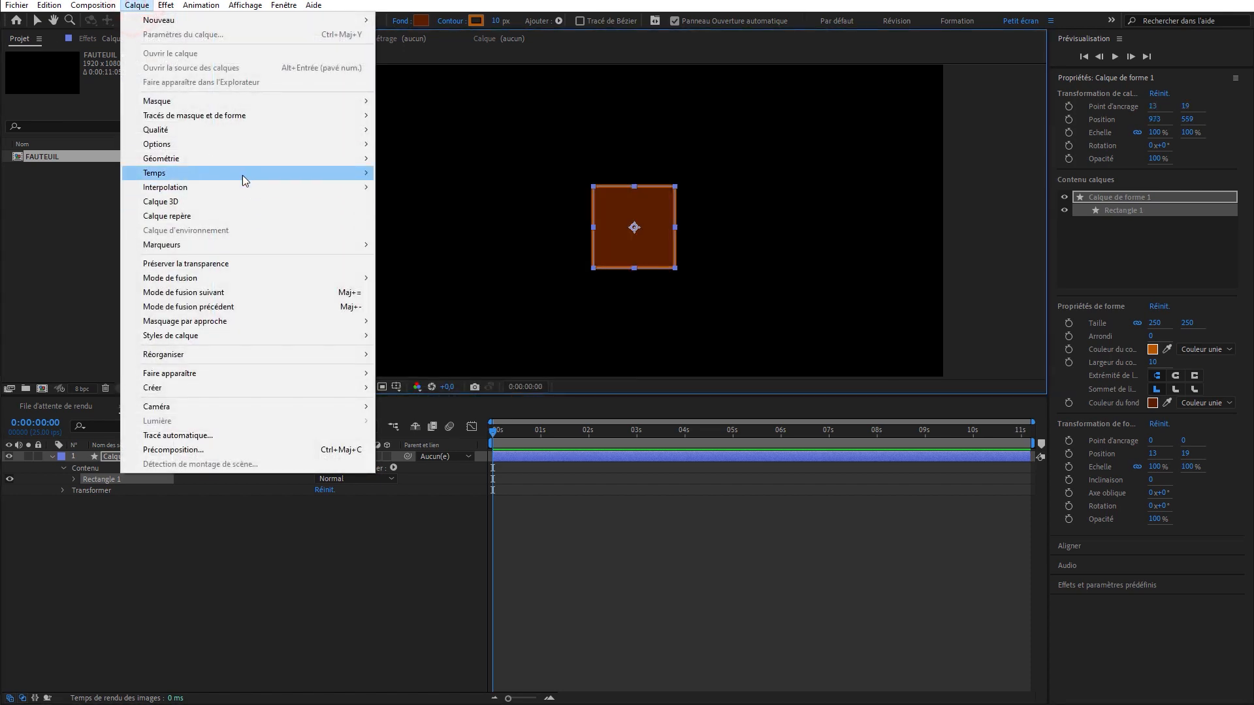
mouse_move(241, 161)
click(514, 294)
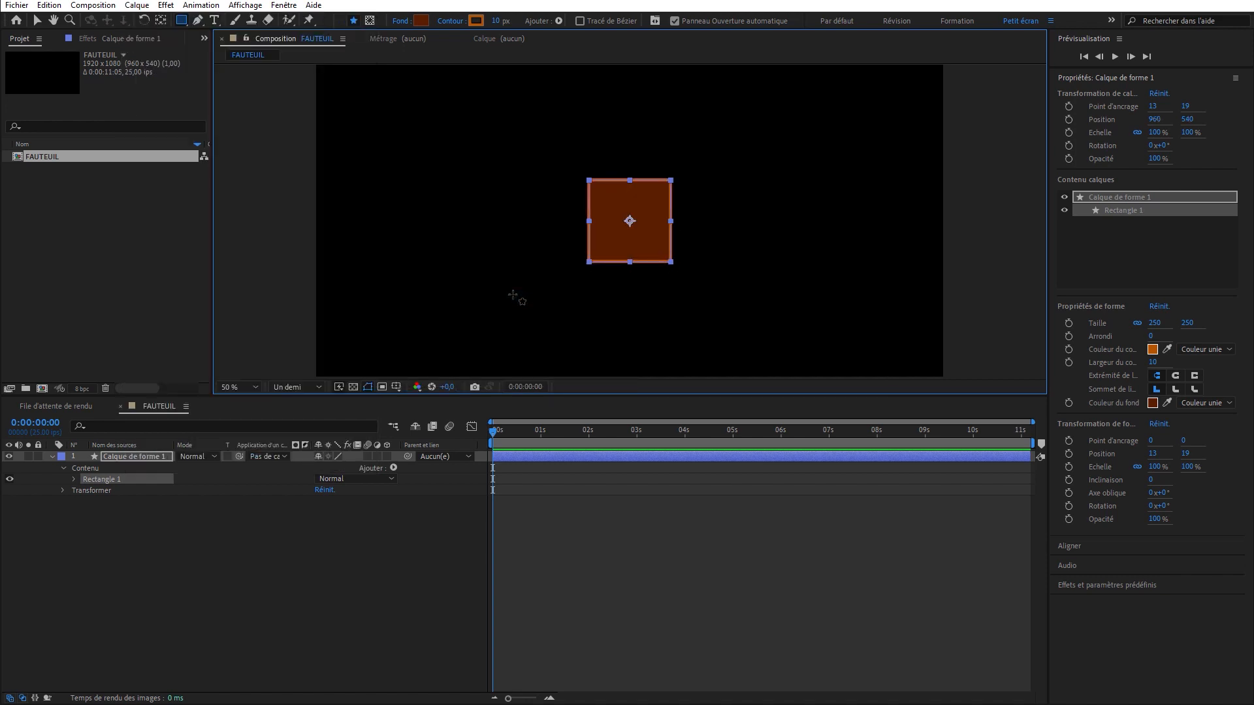
Hide the square's outline, Contour 1, and make its shape layer 3D.
click(74, 479)
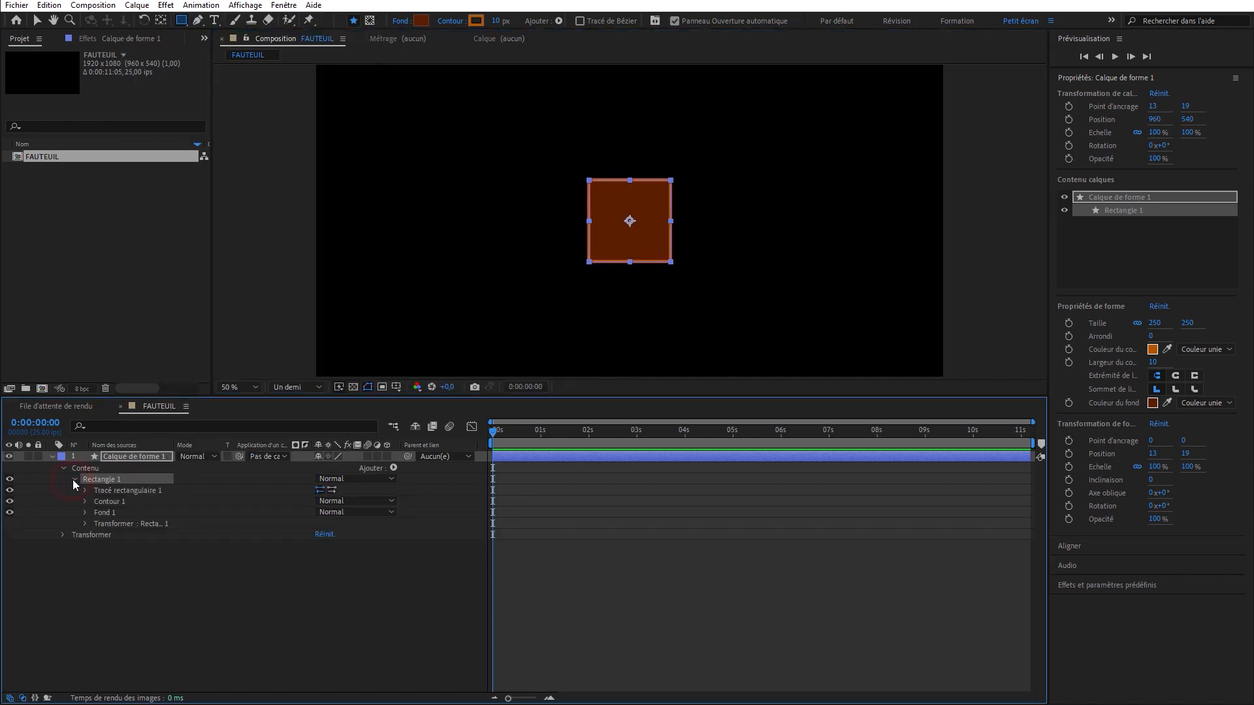
click(10, 501)
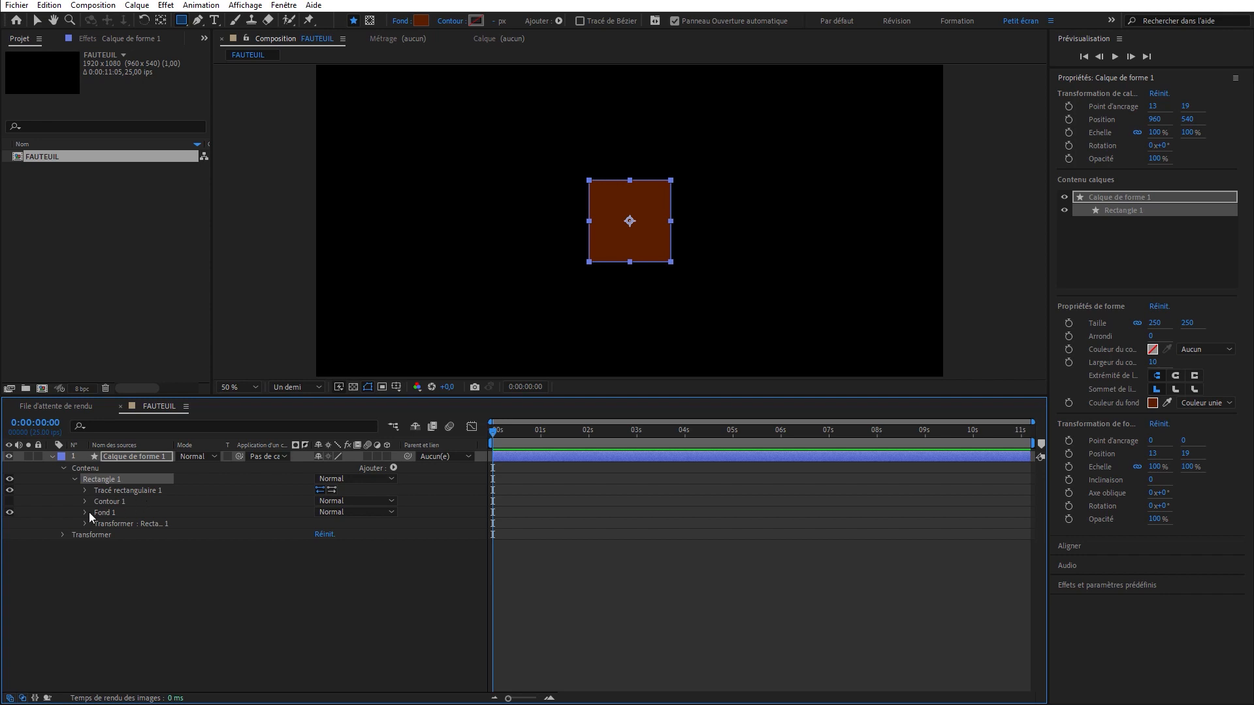
click(386, 456)
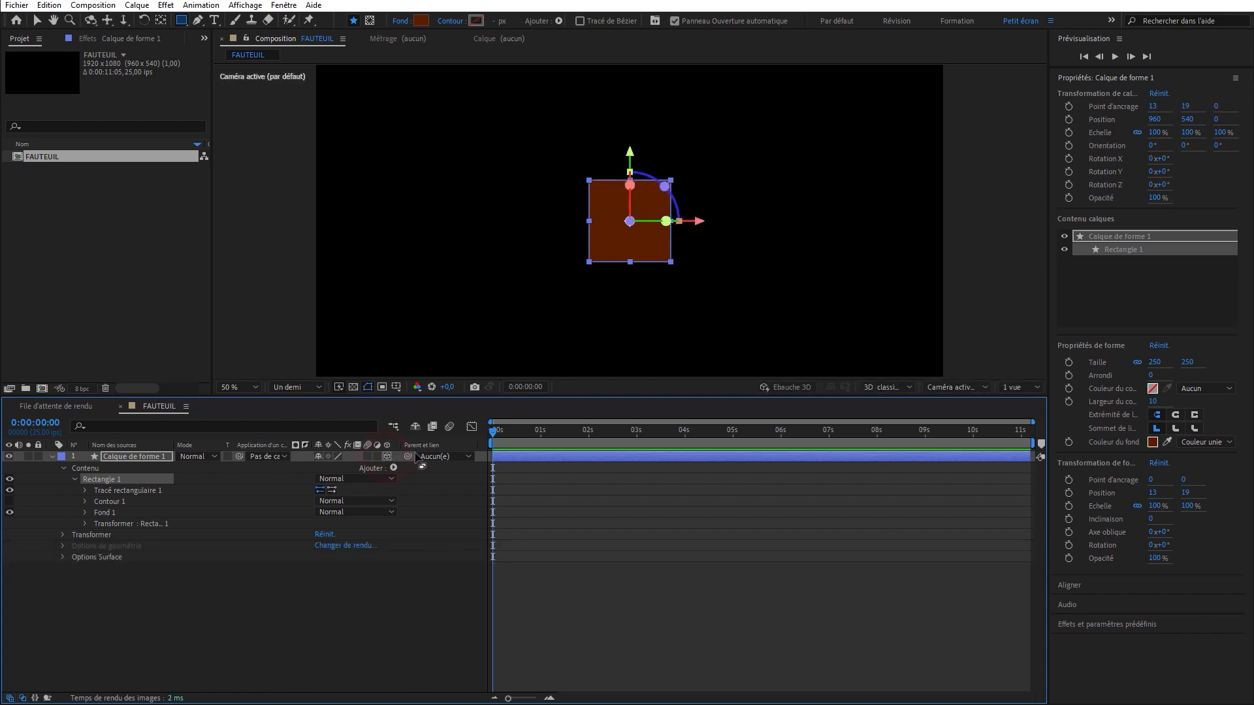
Switch the composition's 3D renderer to Cinema 4D and display the viewer as two views.
click(907, 388)
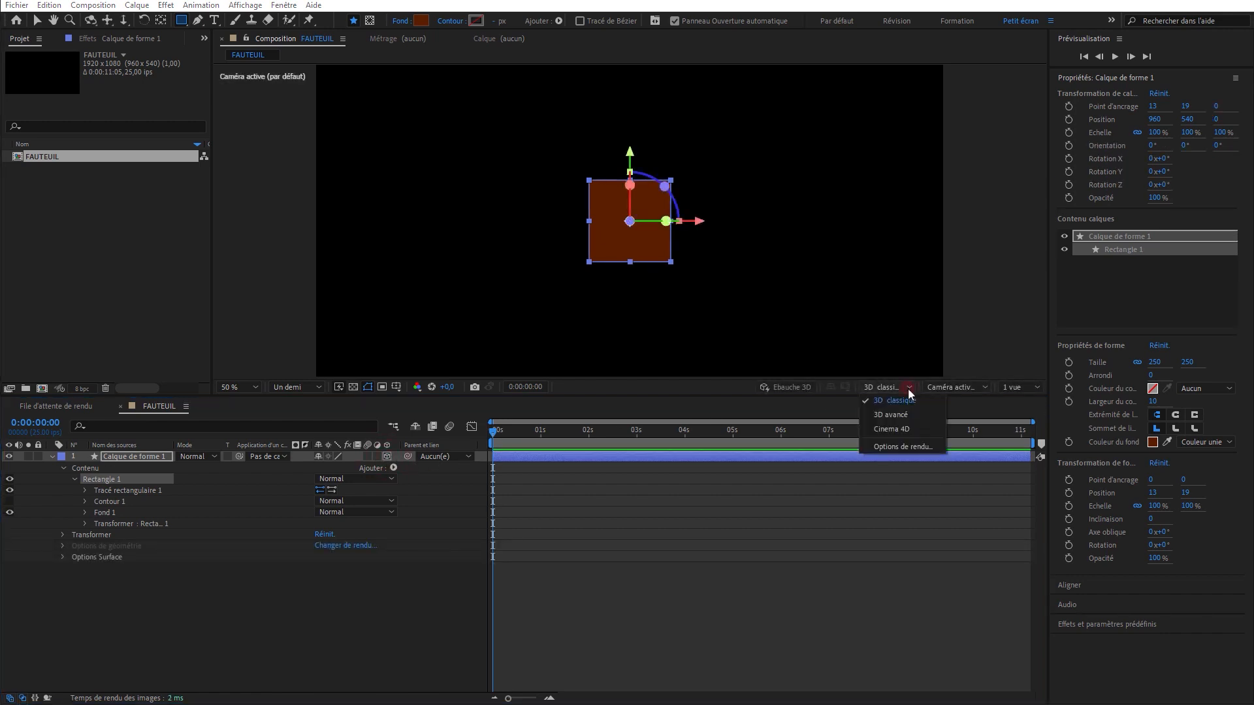
click(915, 430)
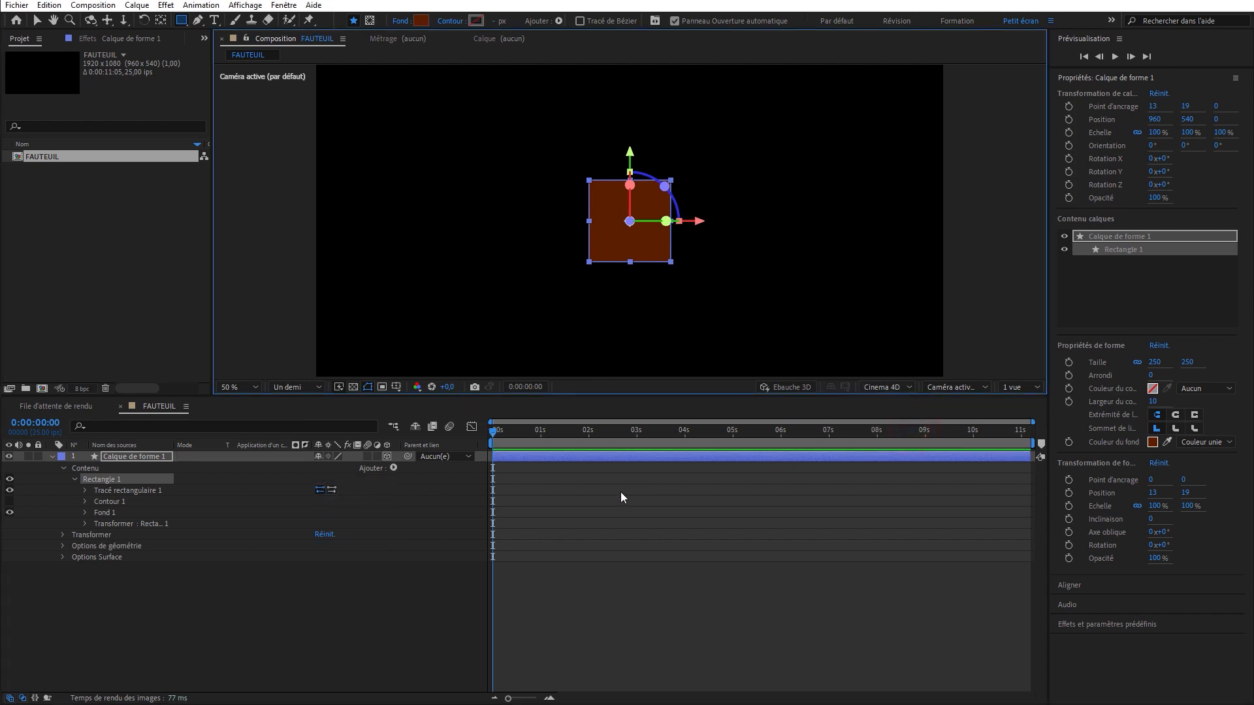
click(1015, 387)
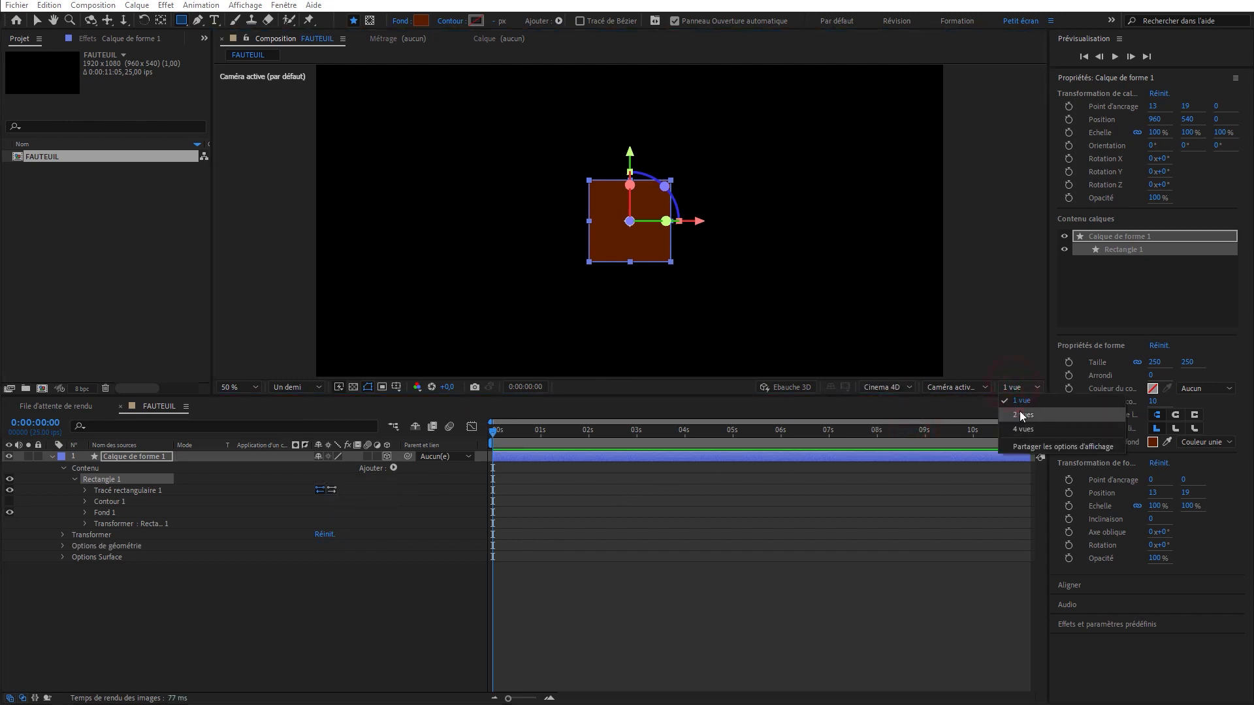
click(1023, 416)
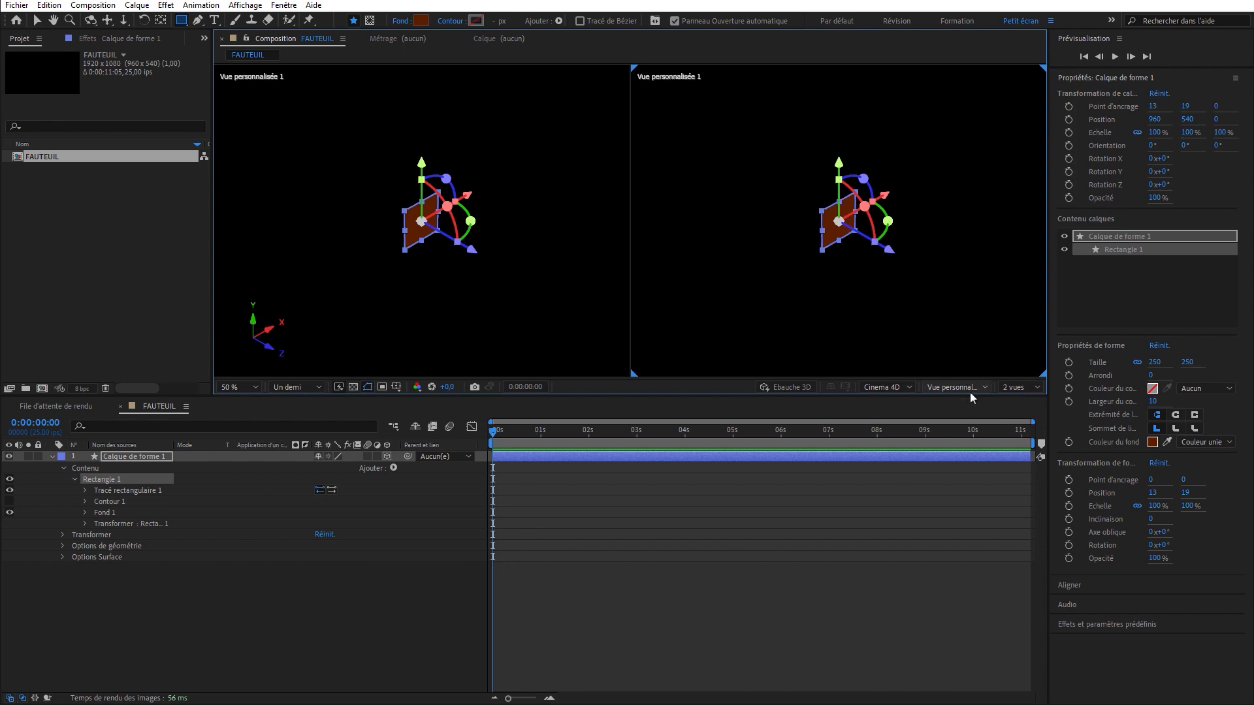
click(952, 388)
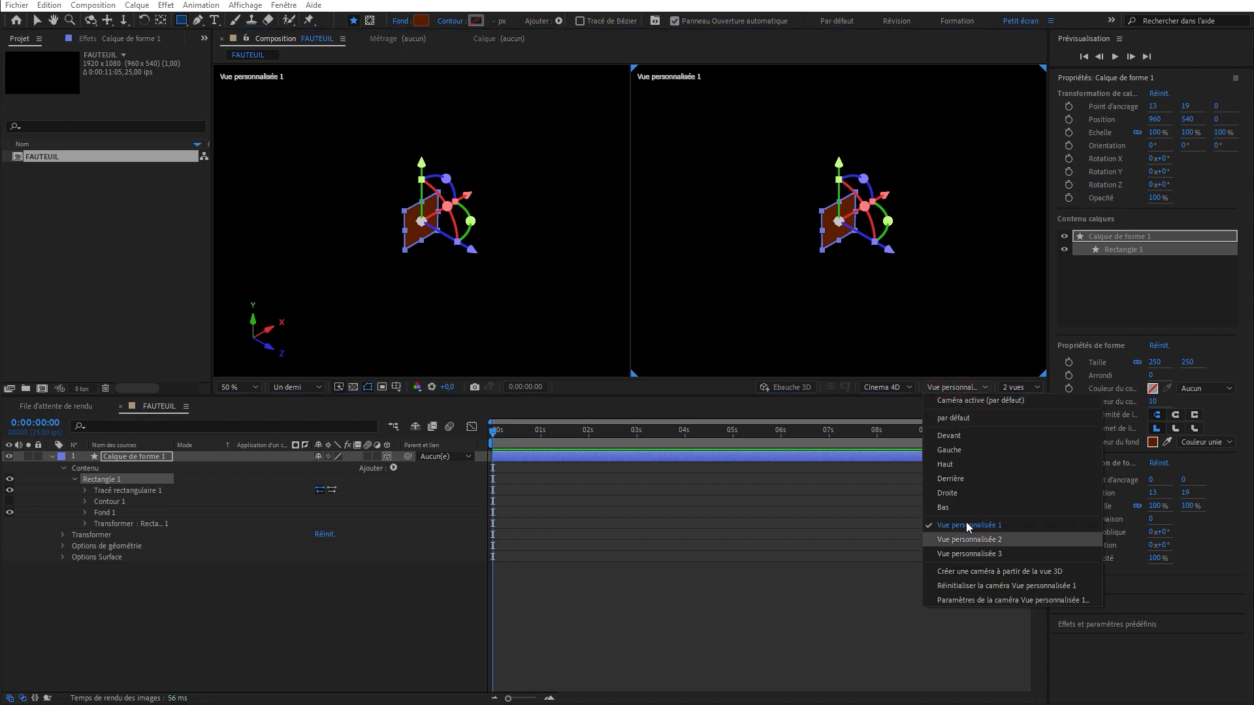
click(966, 386)
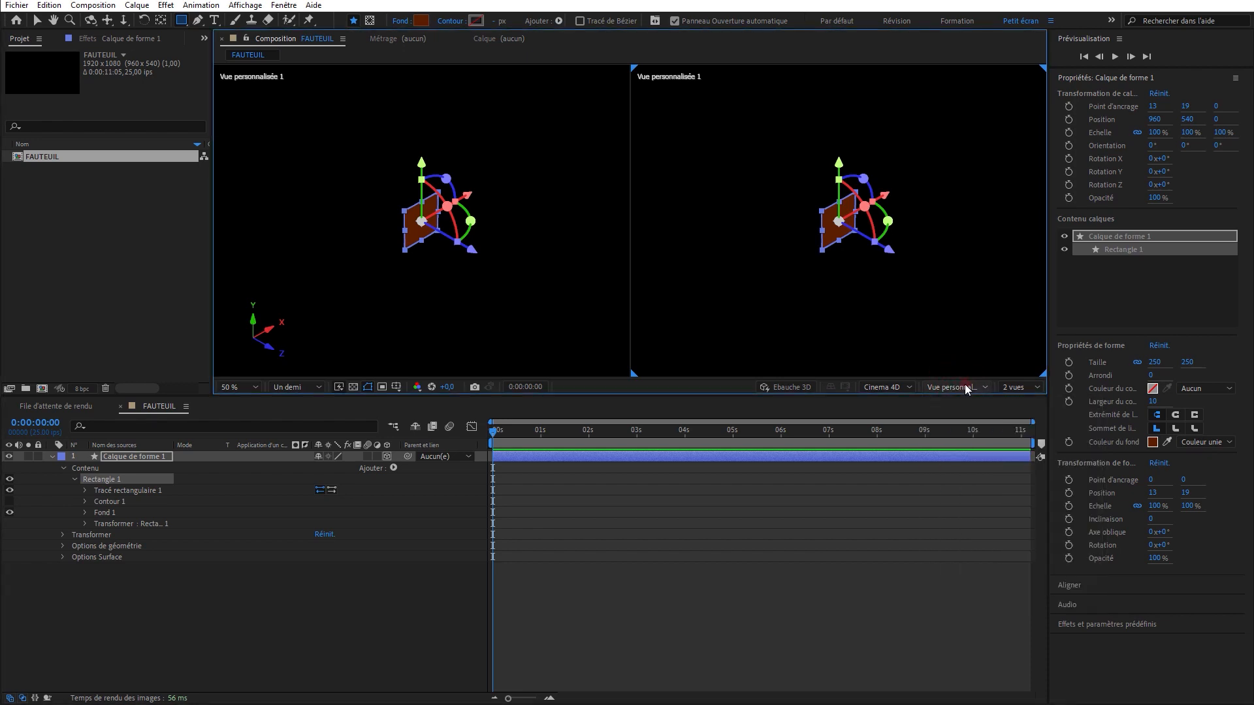
Set the square layer's extrusion depth to about 78 and expand its rectangle path properties.
click(63, 546)
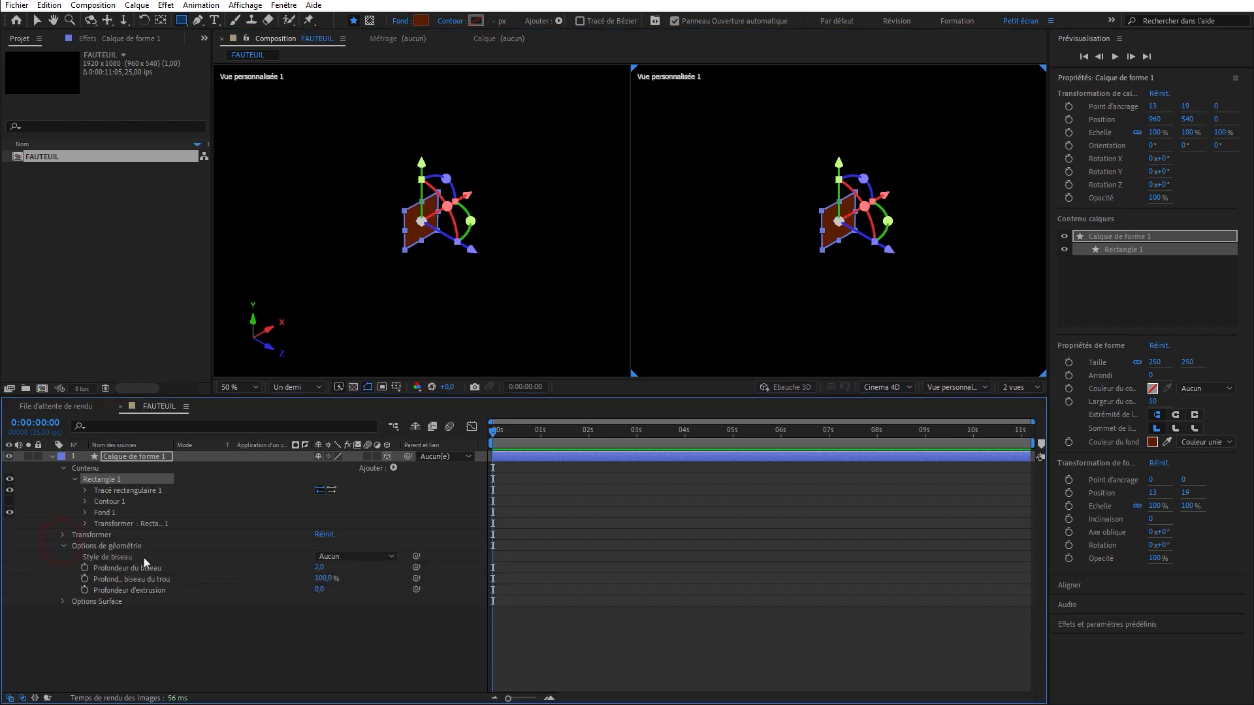
drag(311, 589, 361, 590)
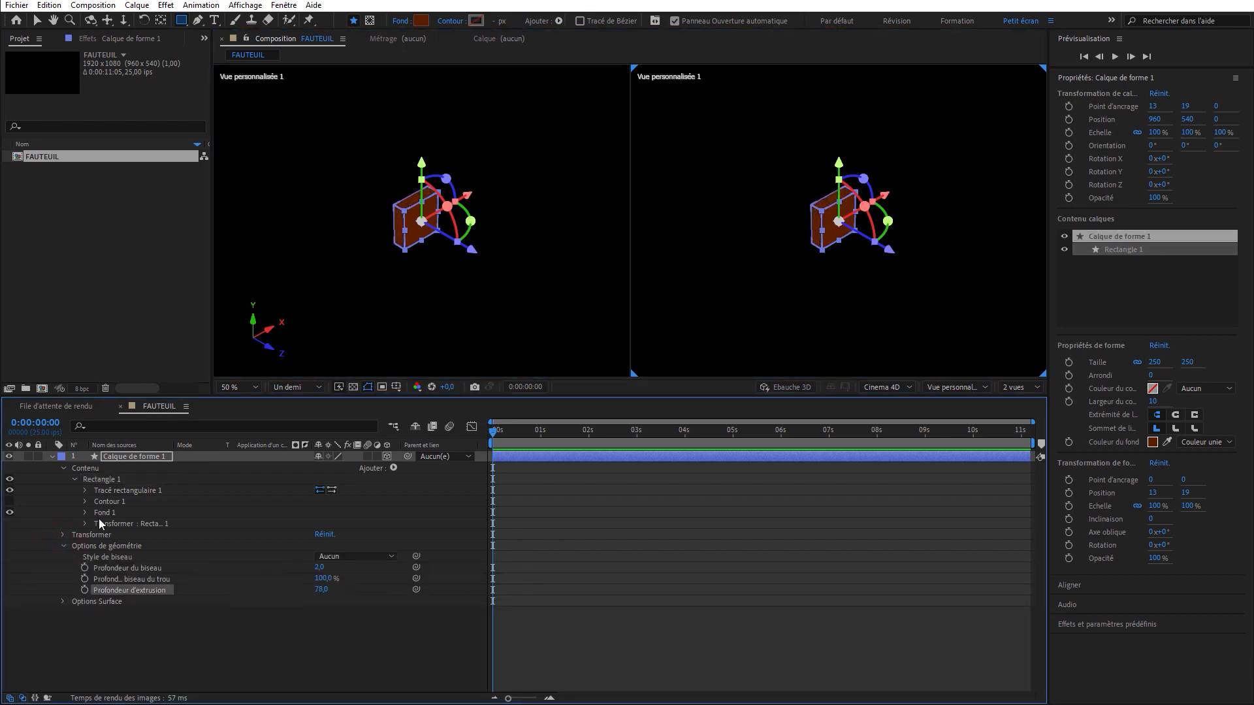
click(85, 491)
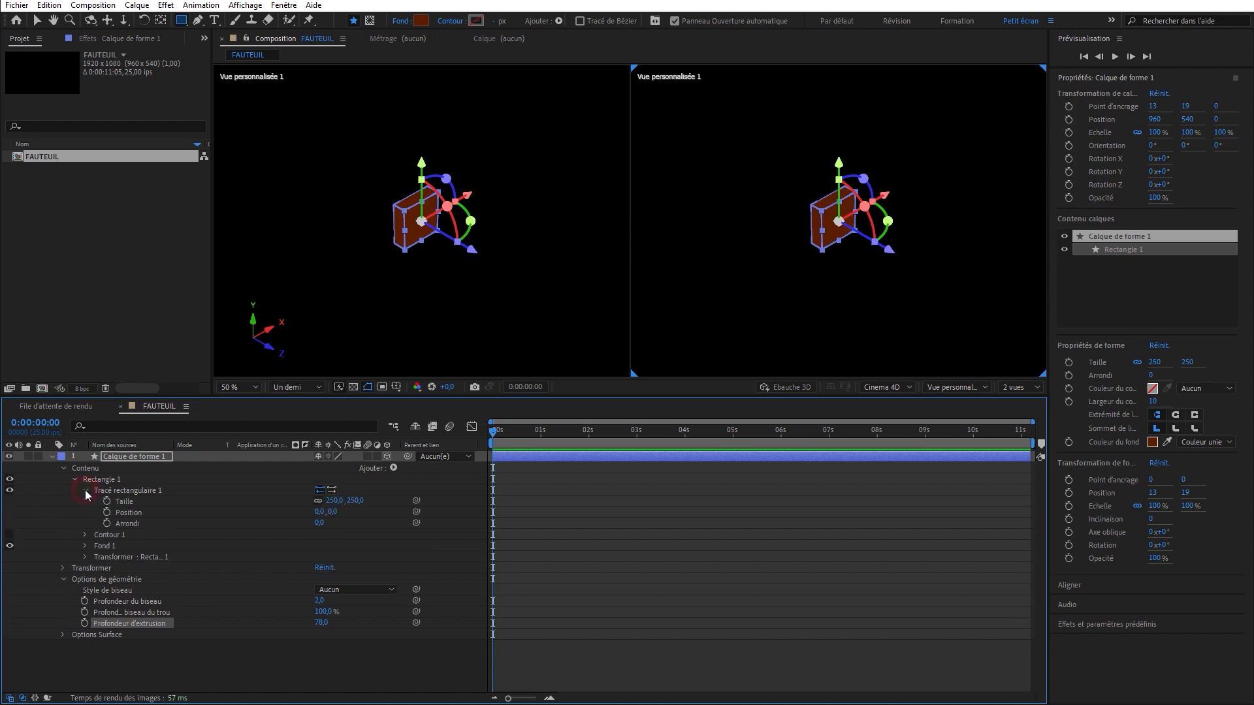
Deselect the shape layer with the Selection tool and set the second view to Caméra active (par défaut).
key(v)
click(784, 157)
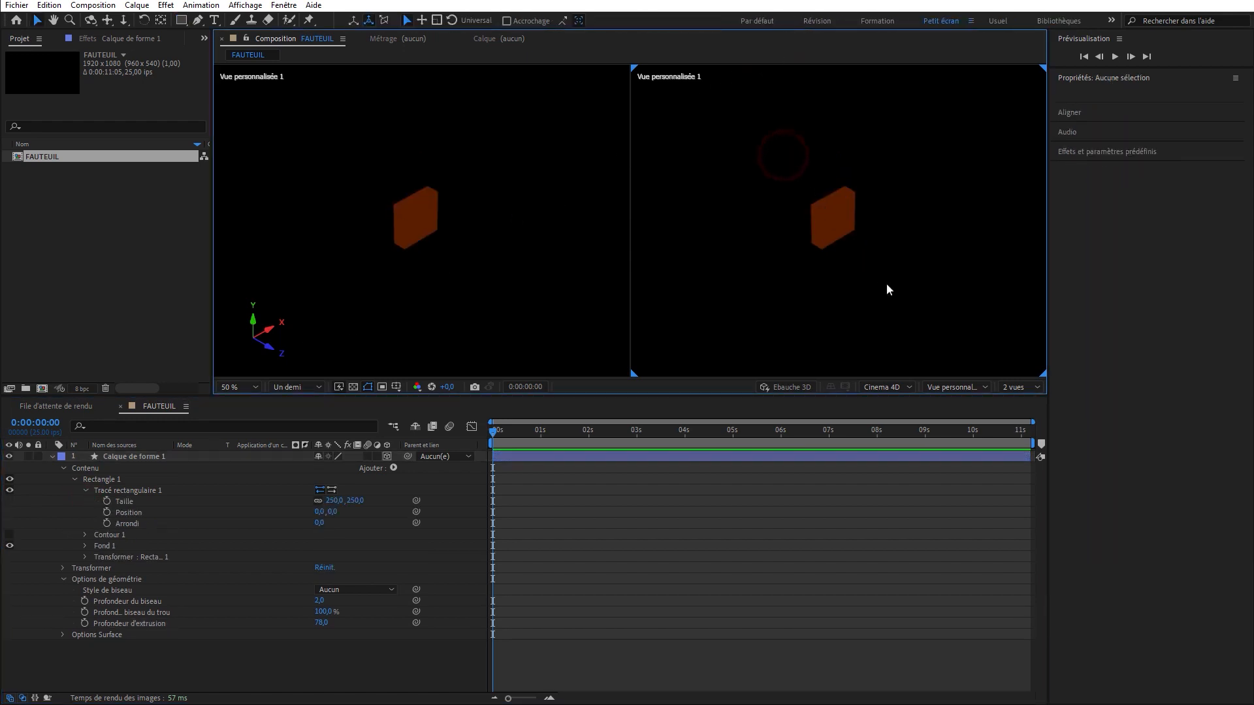
click(966, 386)
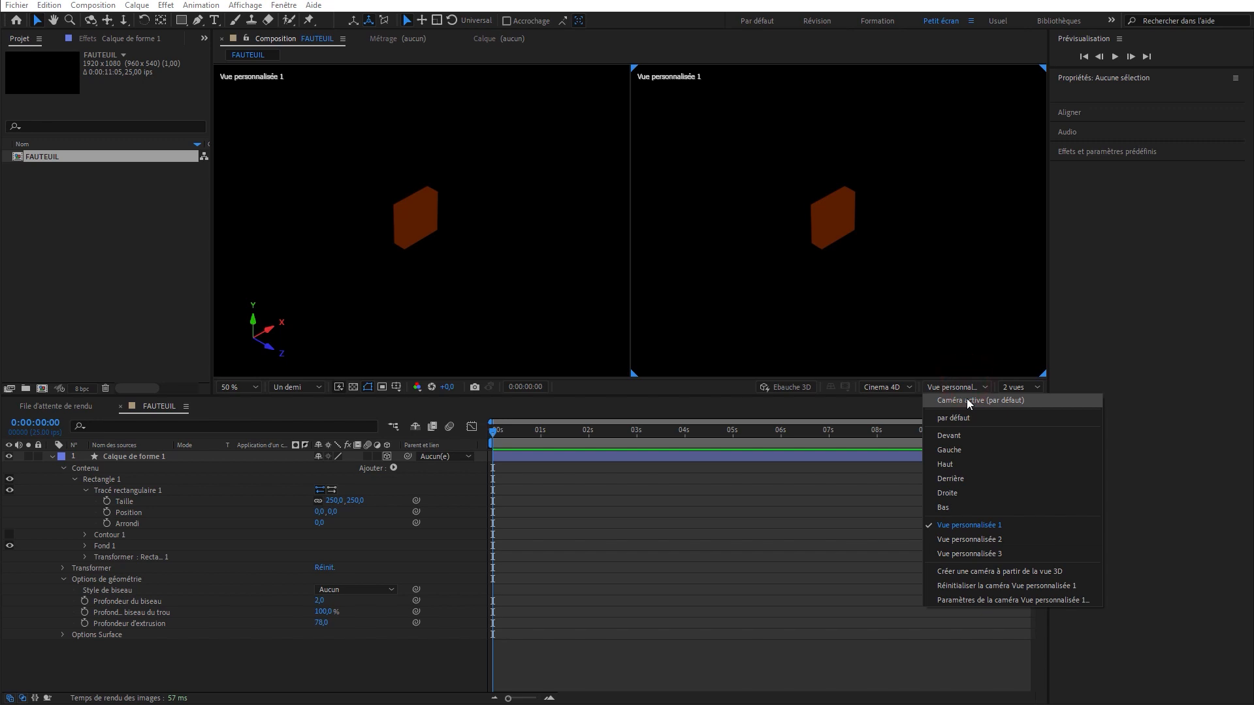
click(966, 401)
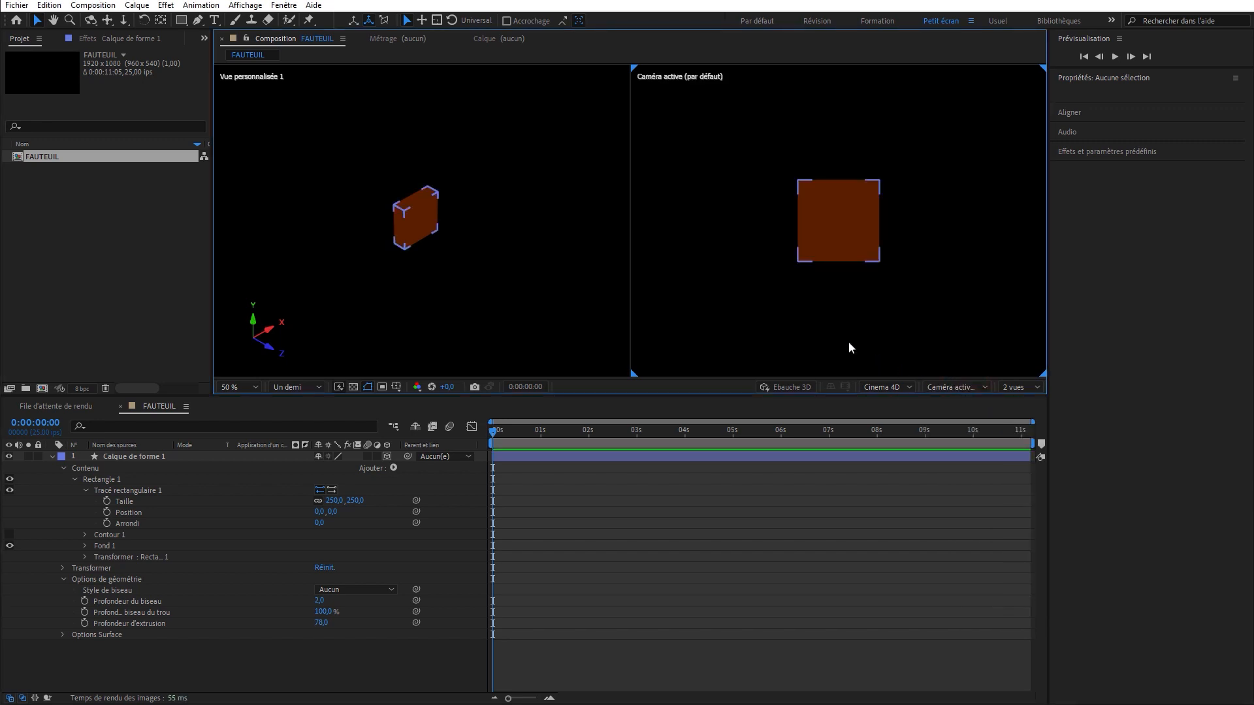
Add a Ponctuelle light with 100% intensity, attenuation set to Aucun, shadow intensity of 100% and shadow diffusion of 0 px.
click(137, 6)
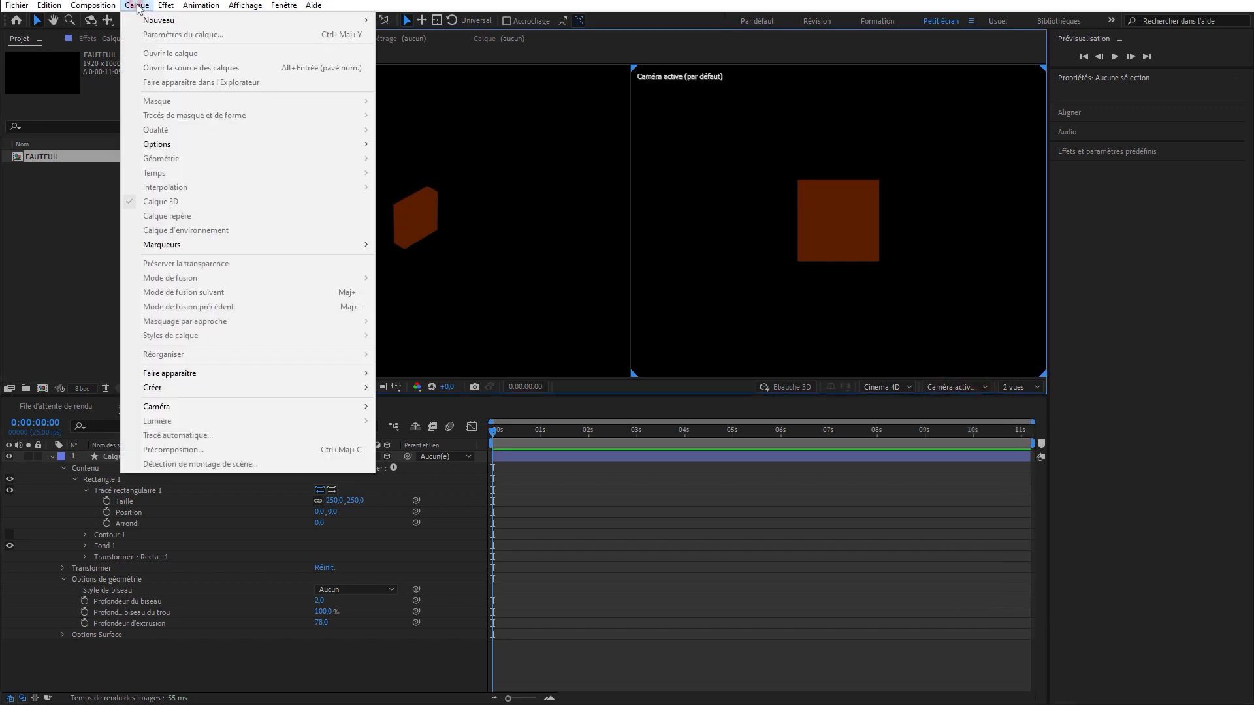
mouse_move(158, 24)
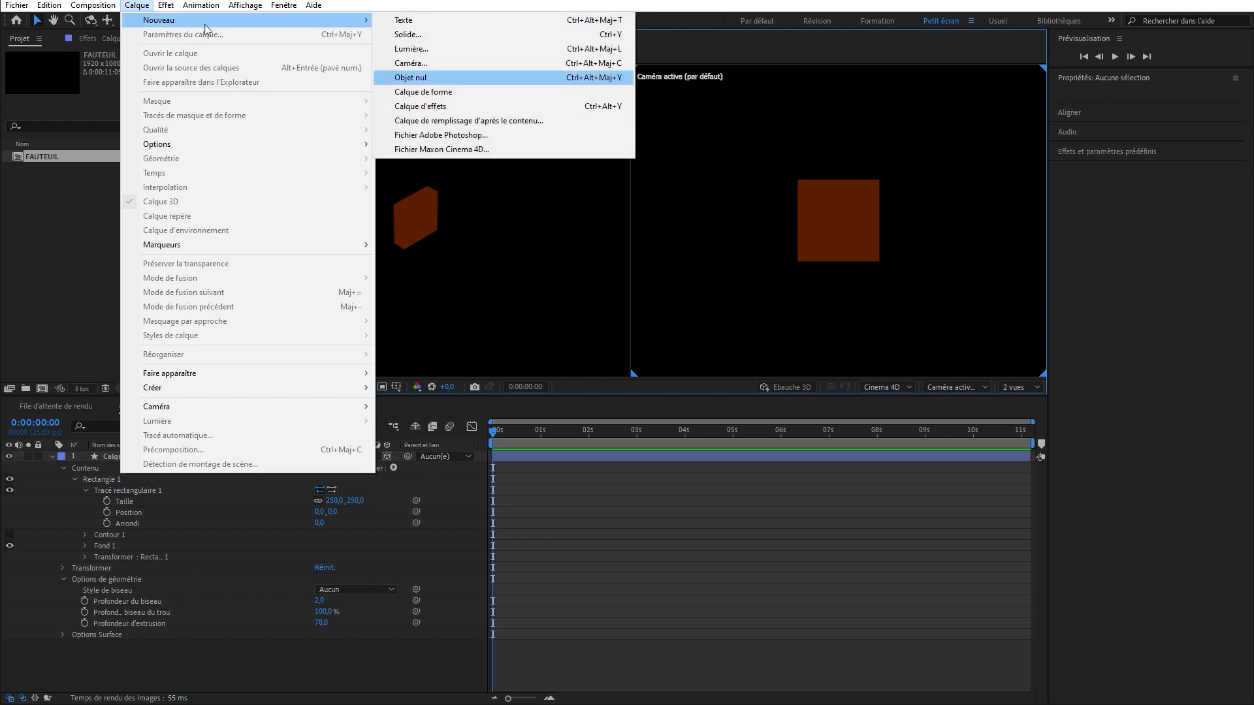
click(412, 49)
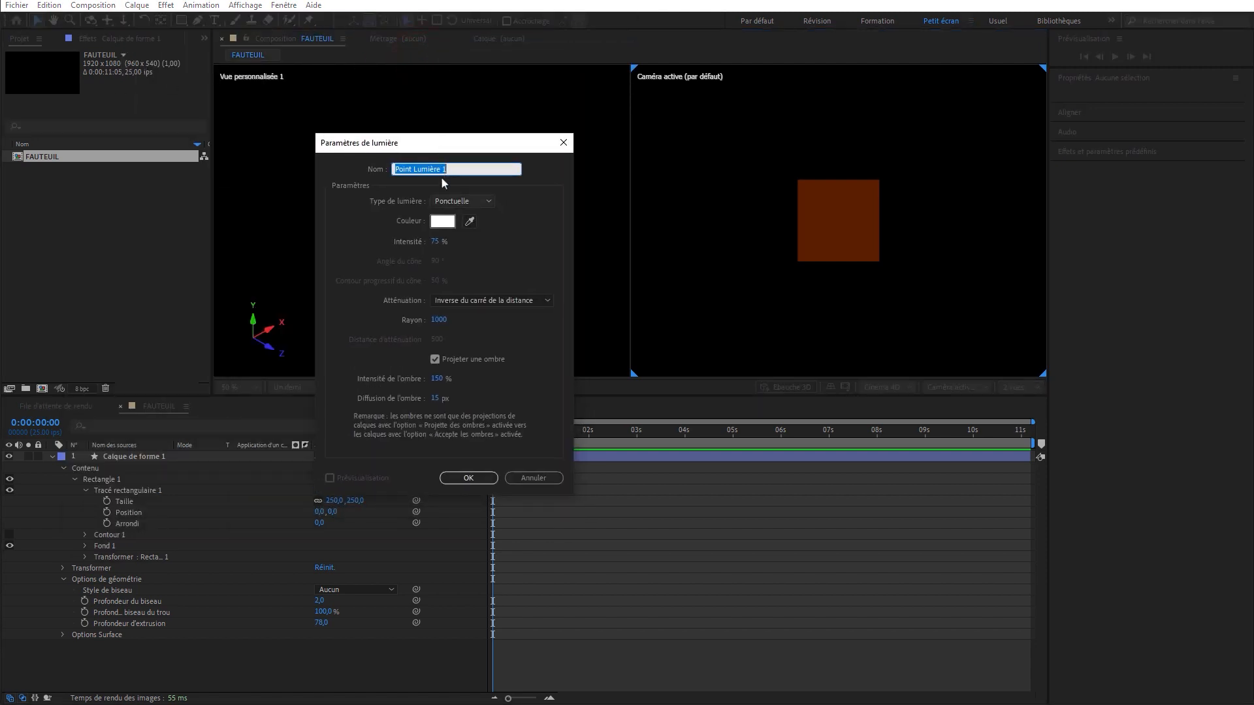
click(436, 242)
text(100)
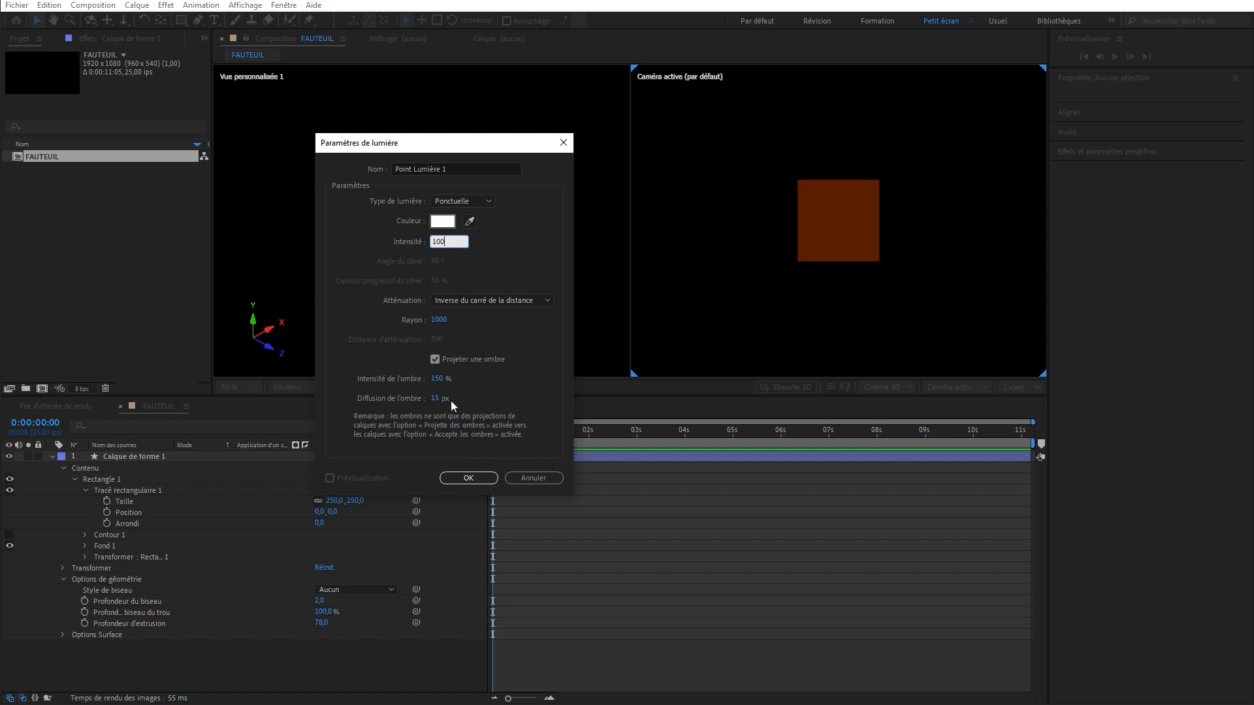
click(439, 378)
text(100)
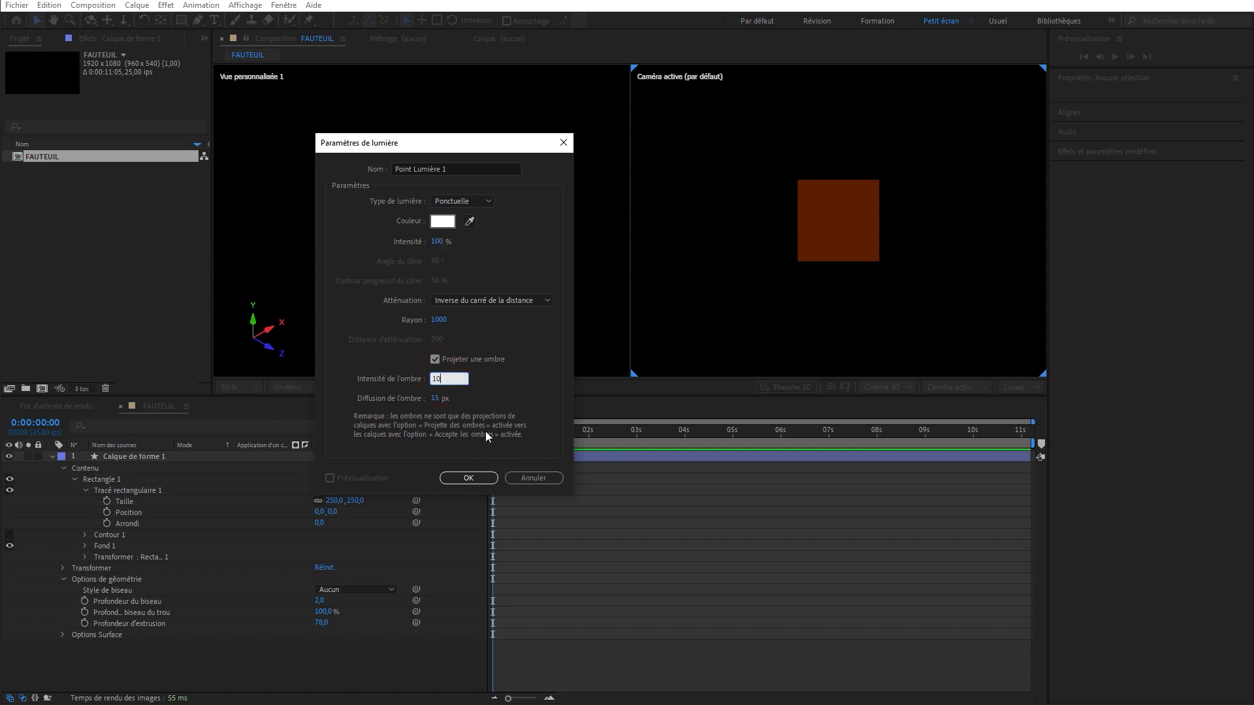
key(Tab)
text(0)
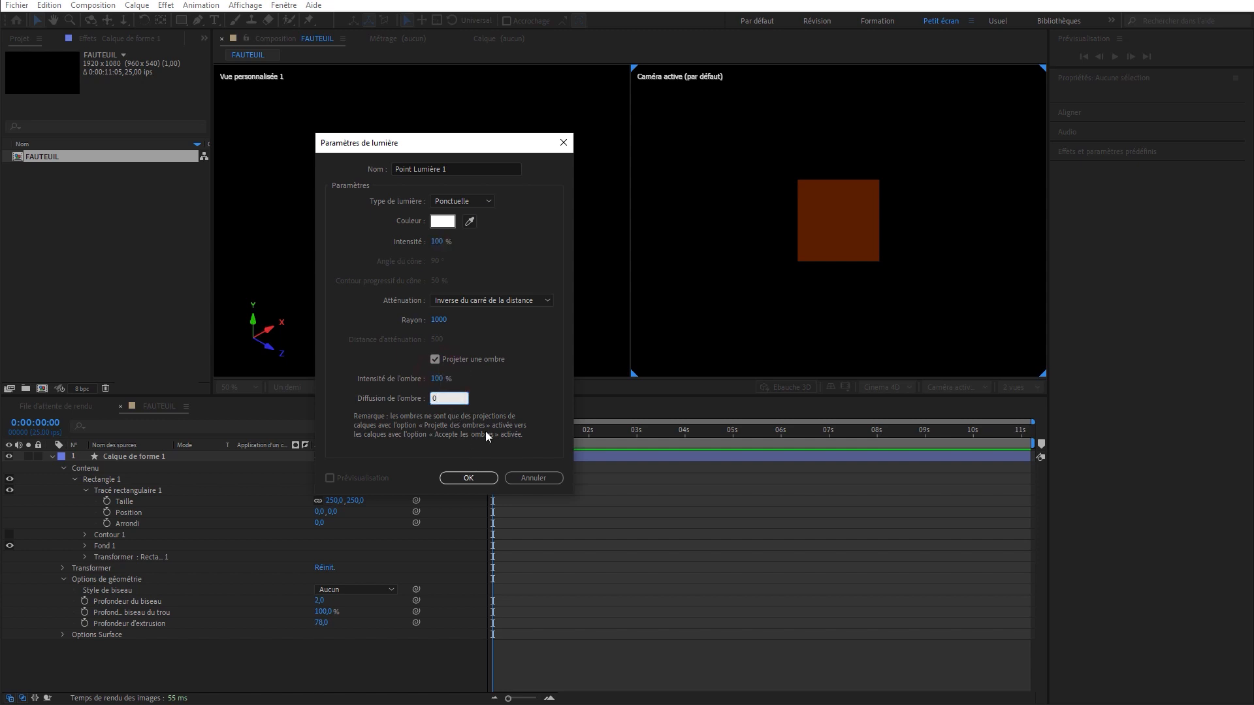
click(516, 301)
click(505, 315)
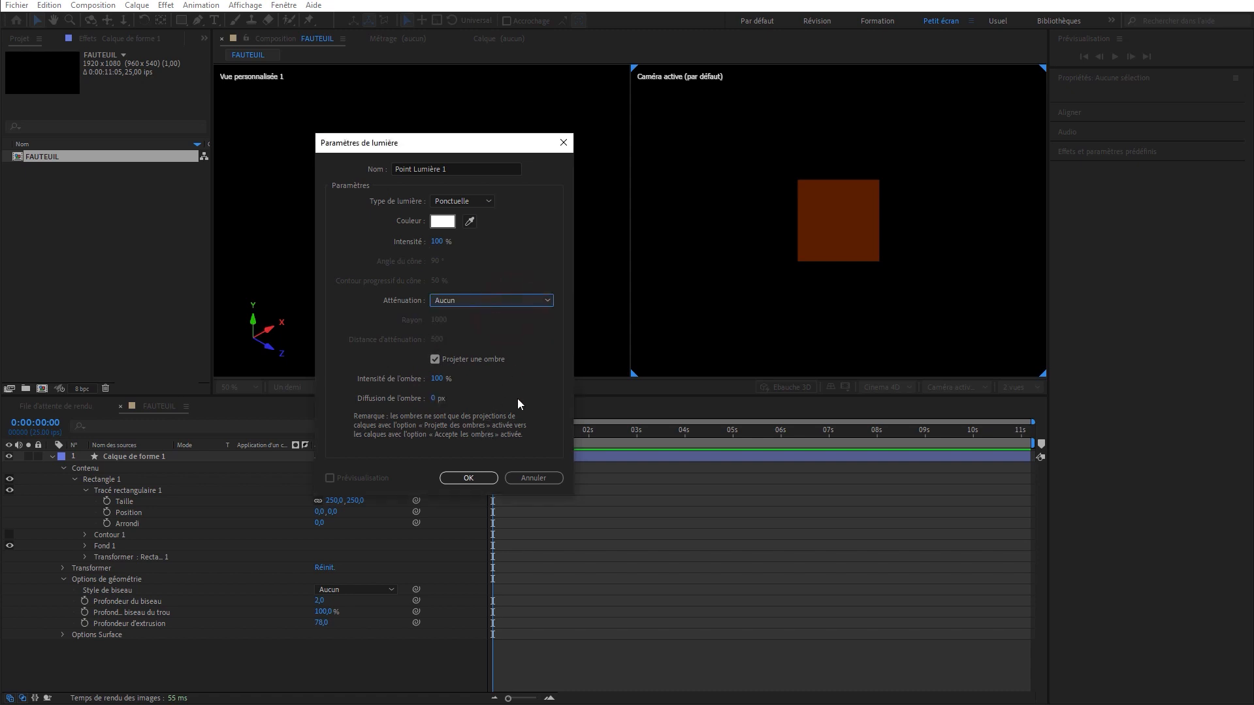
click(469, 478)
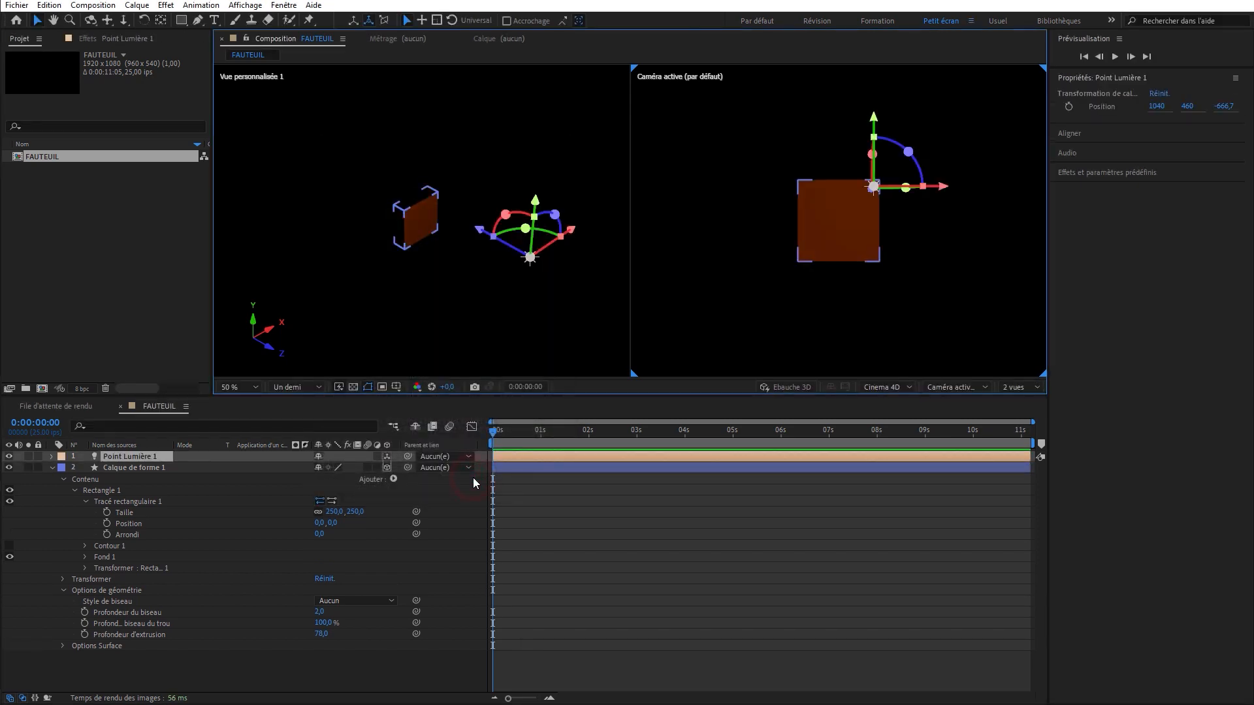
Add a new Ambiante light to the composition.
click(136, 5)
mouse_move(196, 16)
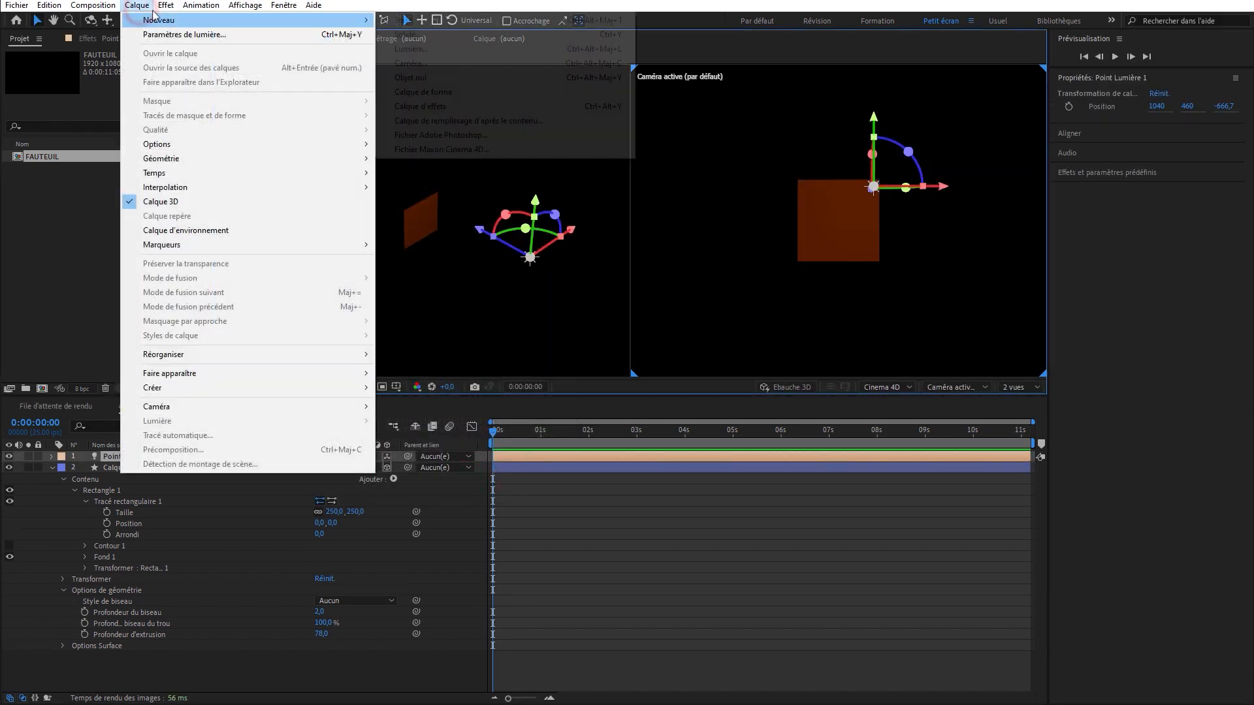
click(474, 49)
click(465, 201)
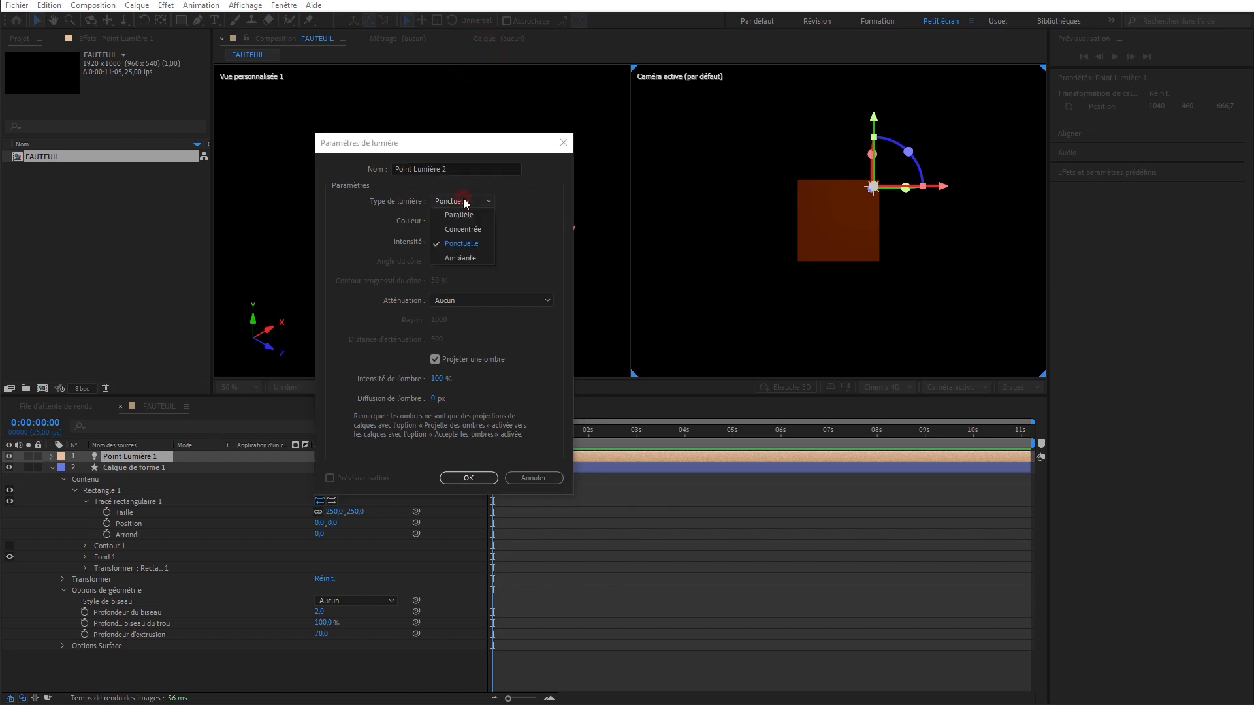
click(461, 258)
click(440, 243)
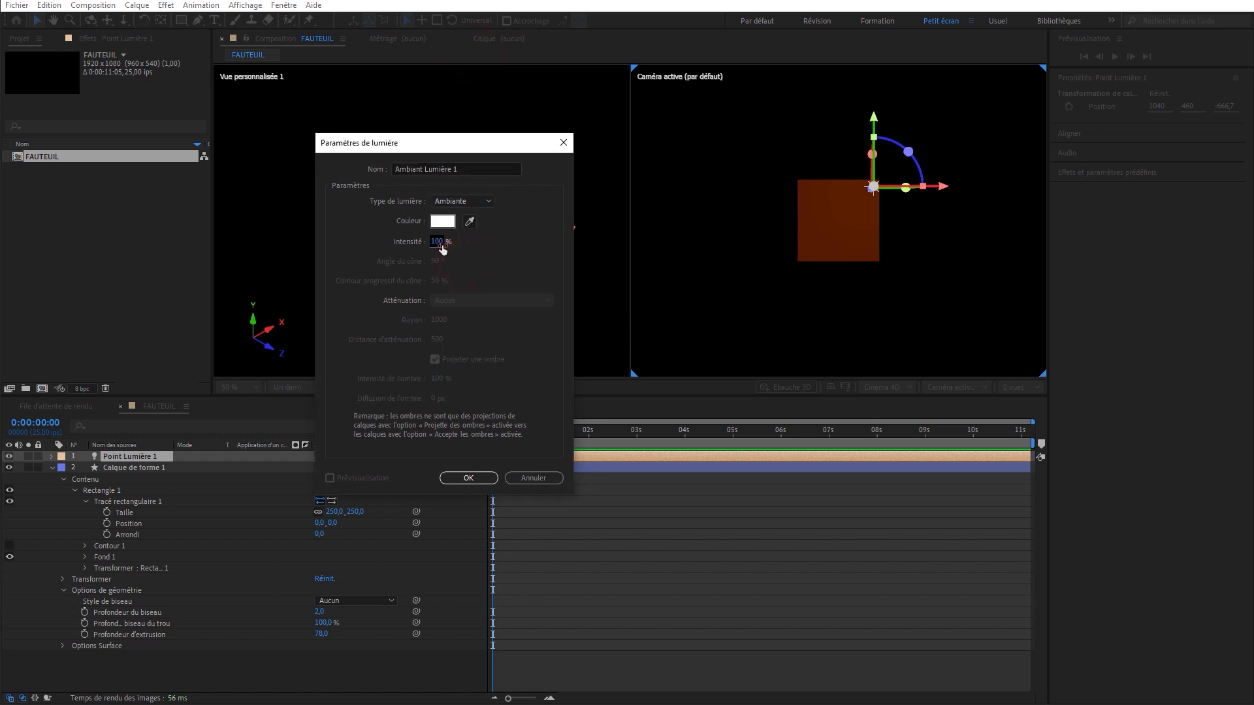
key(Return)
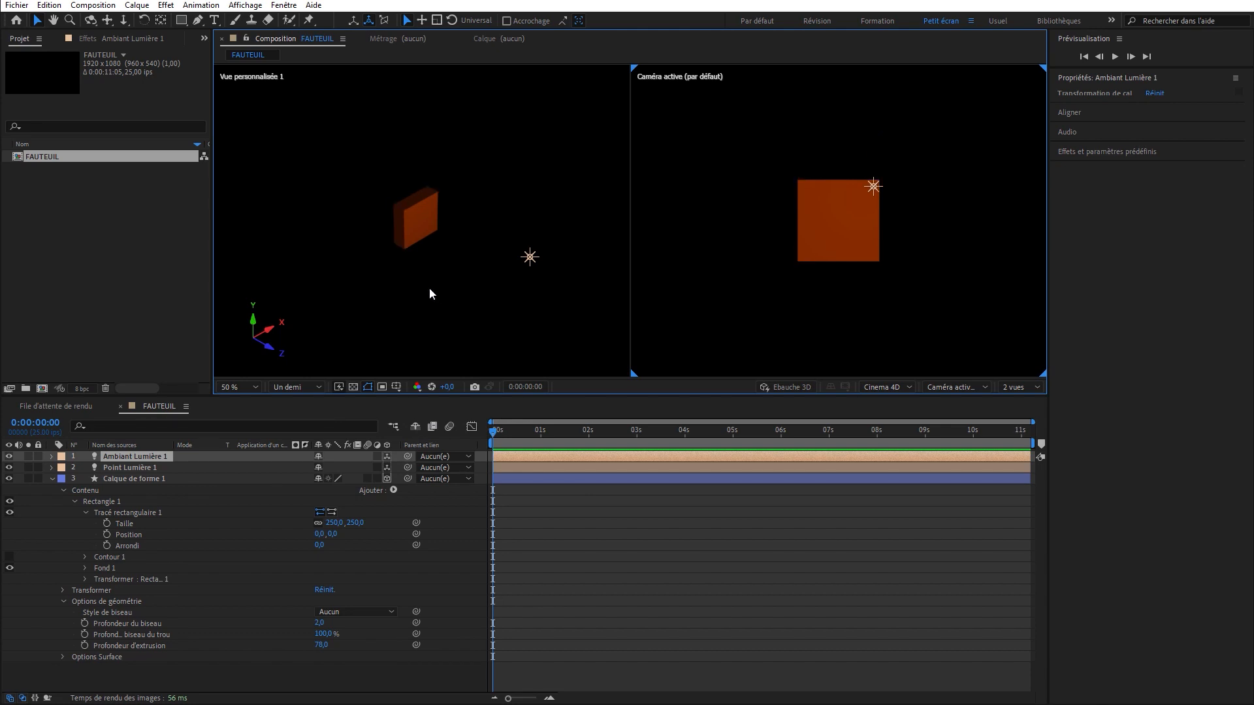
Set the rectangle's corner roundness to 62 and the shape layer's extrusion depth to 23.
scroll(402, 264, up, 5)
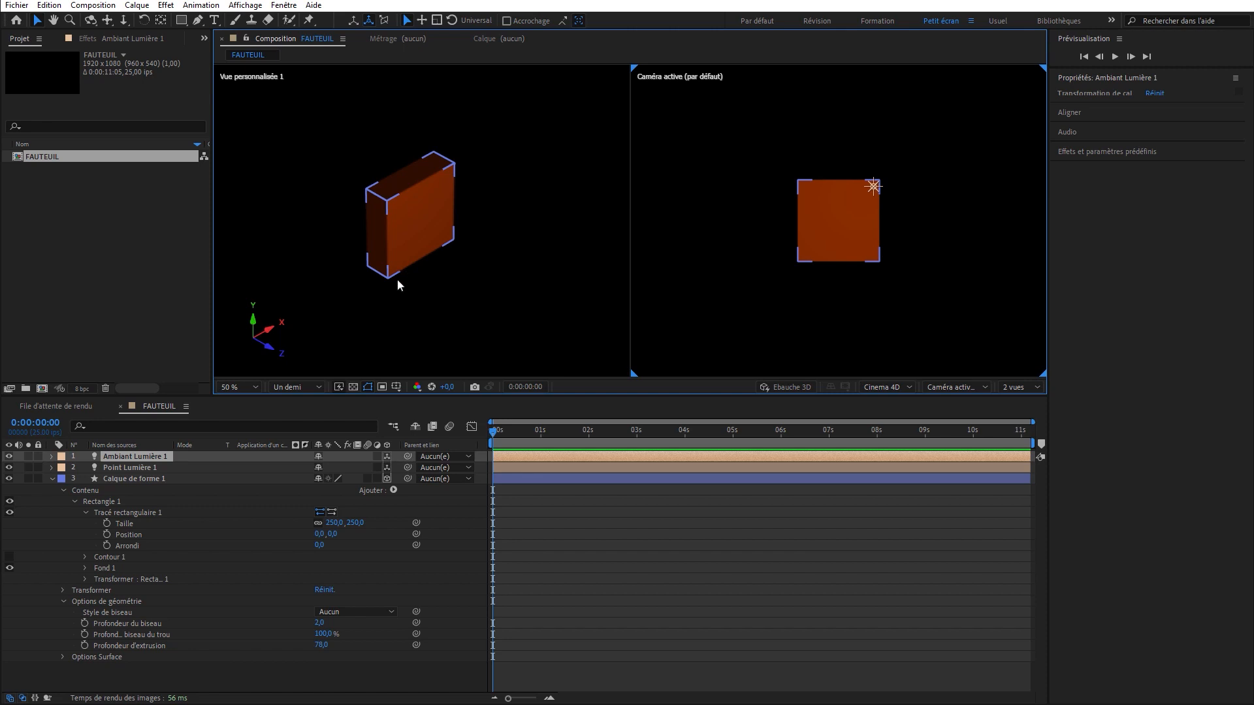
drag(319, 546, 350, 583)
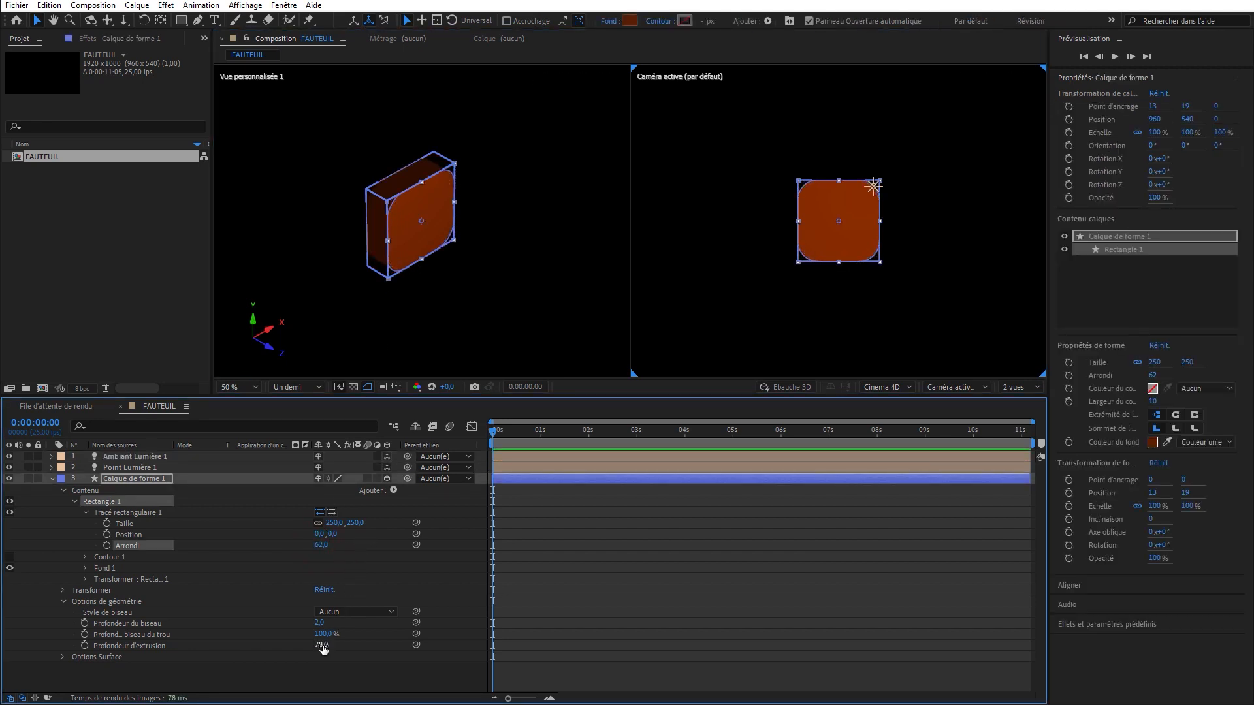
drag(322, 645, 288, 648)
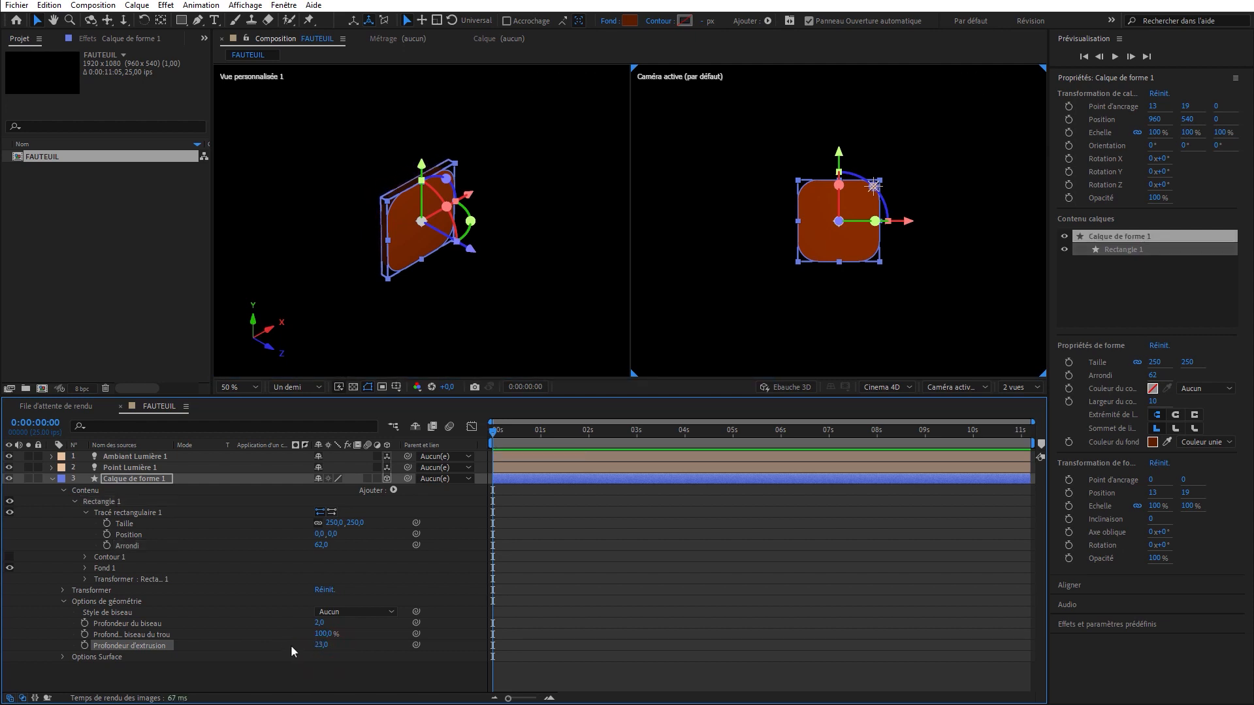
Give the shape layer a Convexe bevel with a bevel depth of 10.
click(365, 612)
click(362, 667)
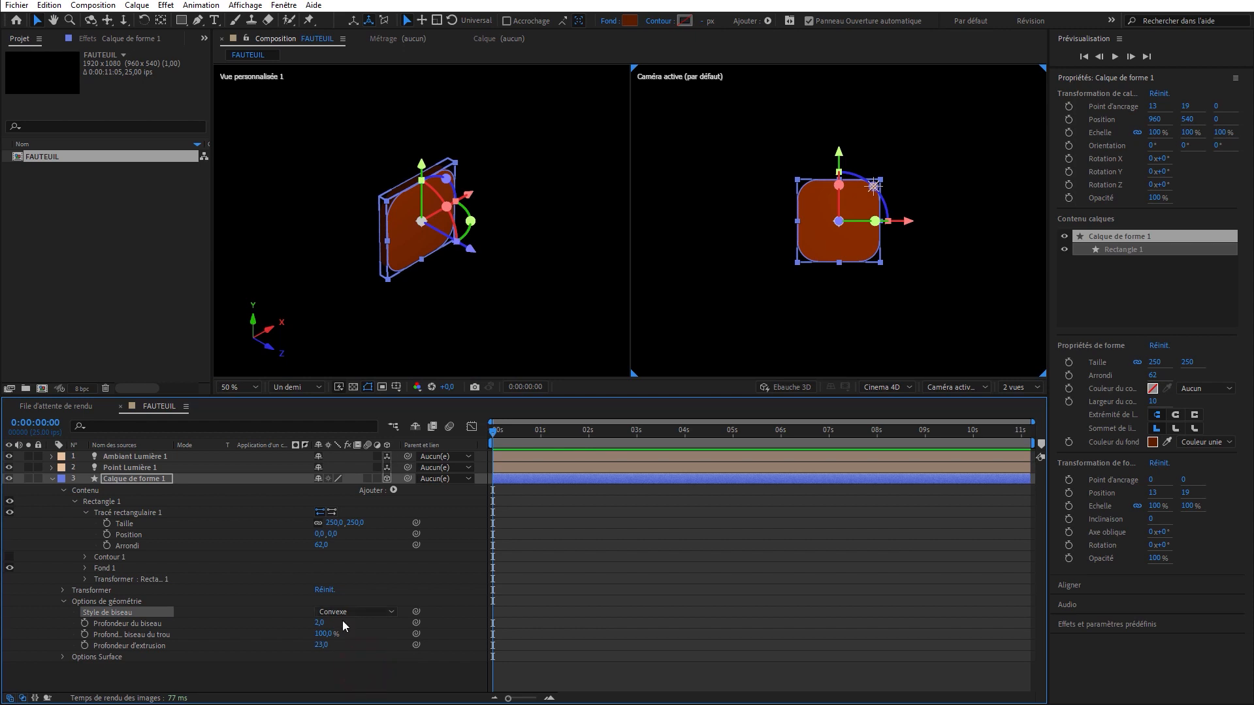
drag(342, 624, 347, 624)
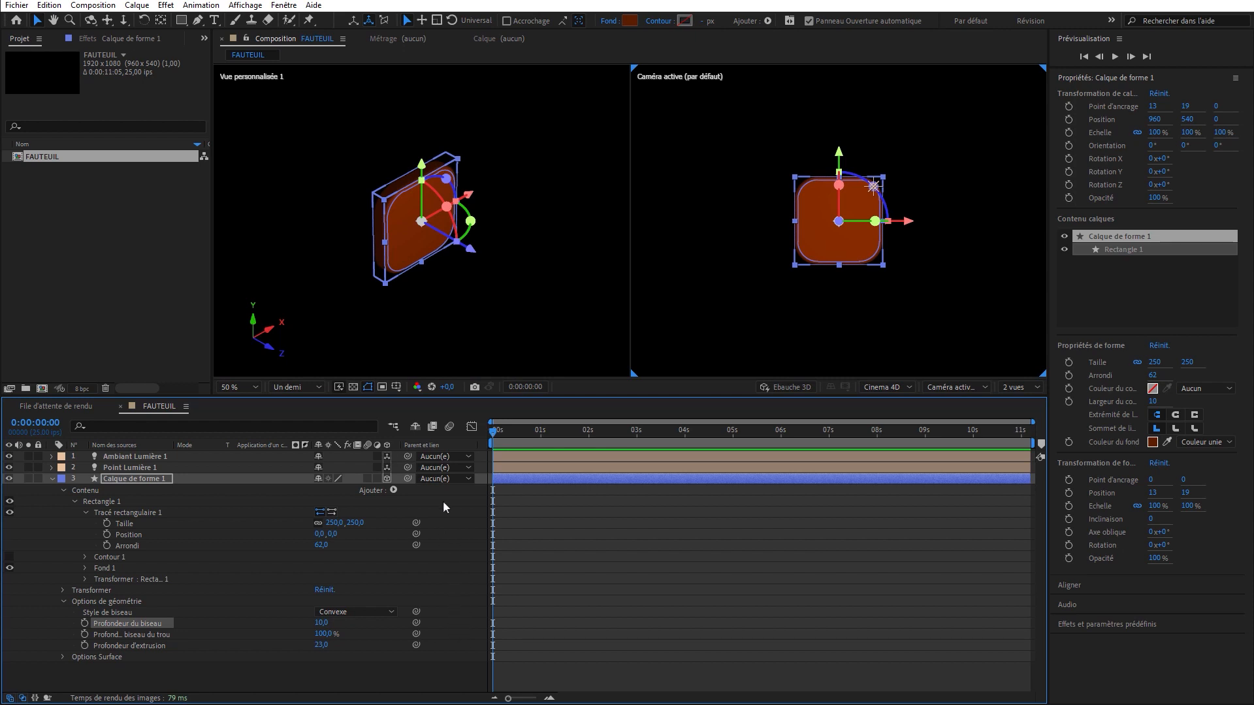
Set the custom view's resolution to Intégrale and the shape layer's bevel depth to 50.
scroll(419, 281, up, 5)
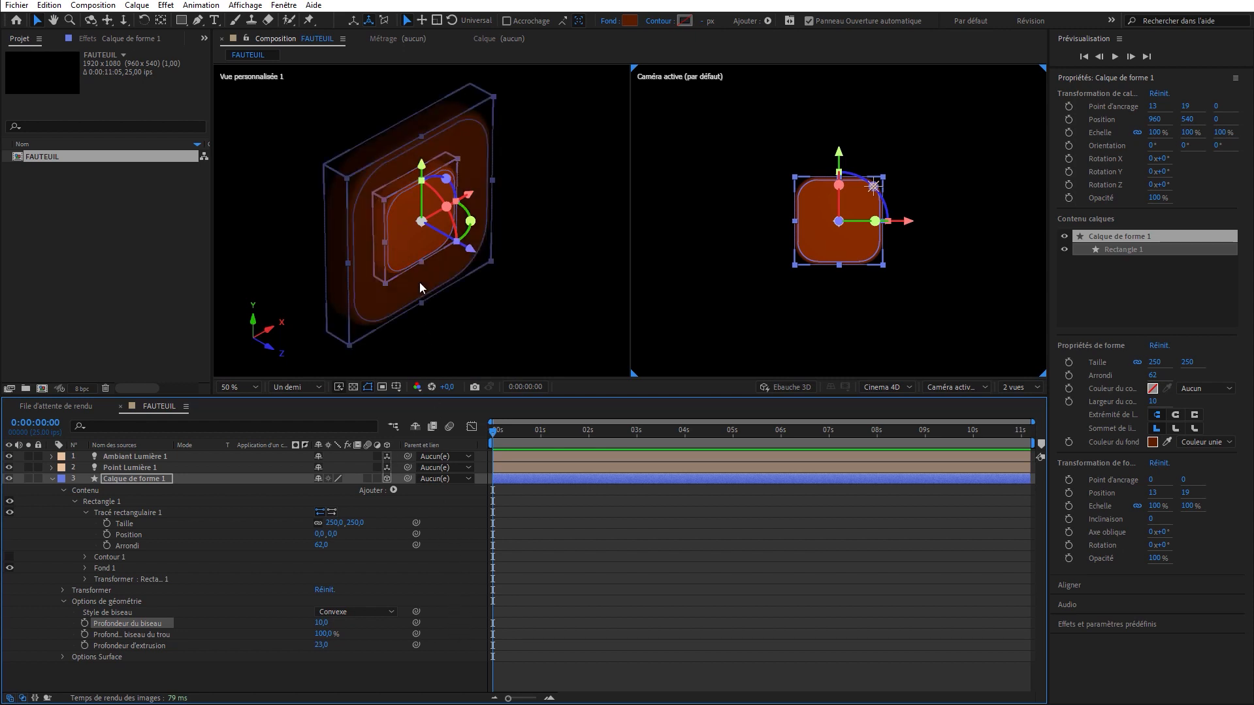
click(288, 391)
click(299, 418)
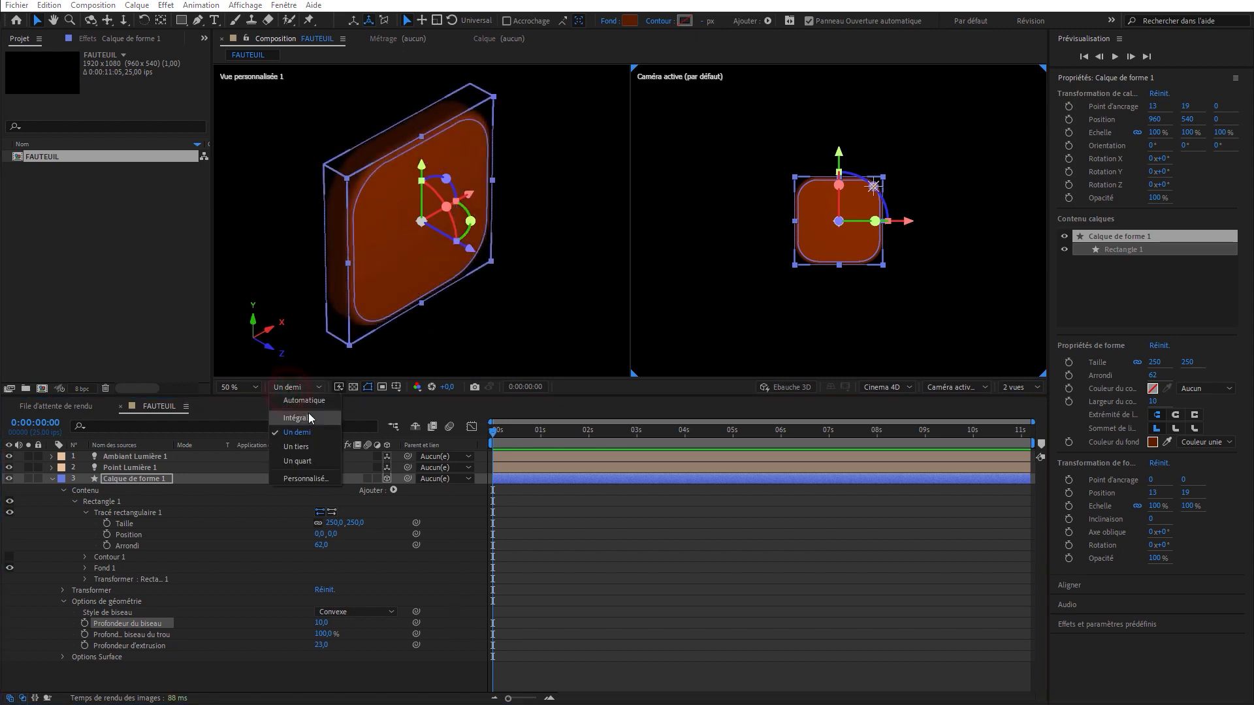
drag(321, 625, 320, 626)
click(320, 625)
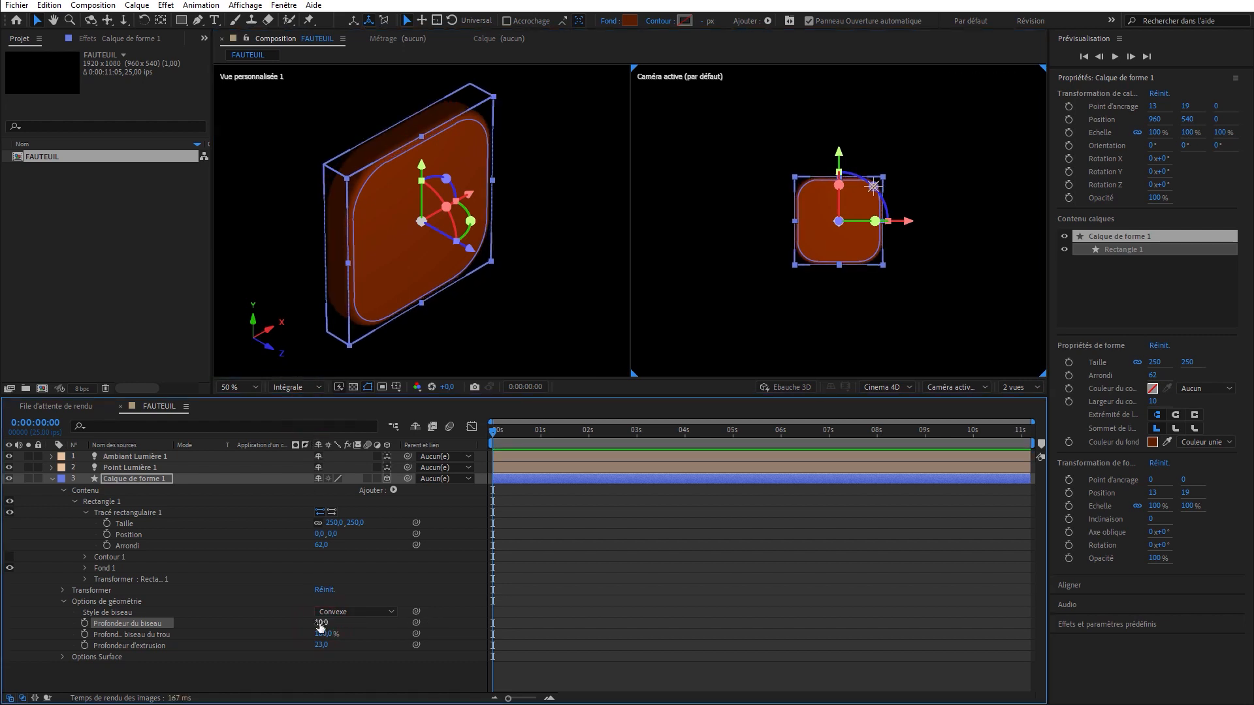
text(50)
key(Return)
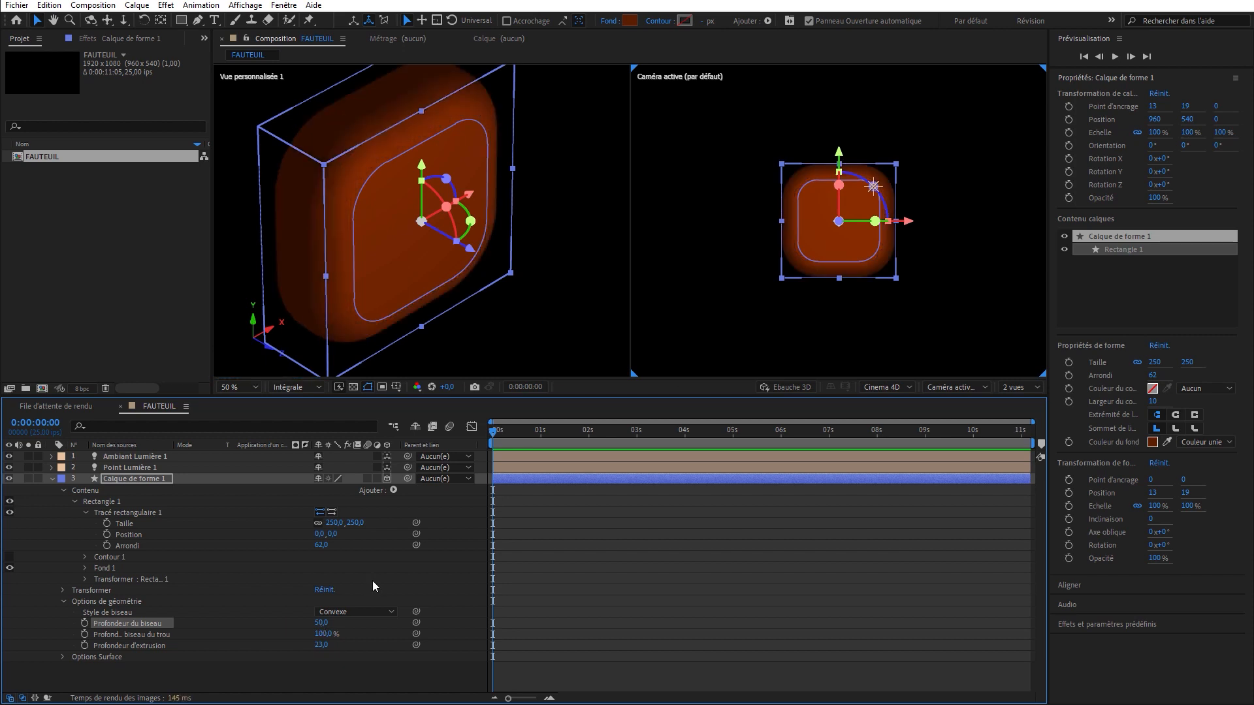
Set the shape layer's extrusion depth to 0, rectangle size to 185 × 185 and bevel depth to 100.
drag(321, 645, 259, 651)
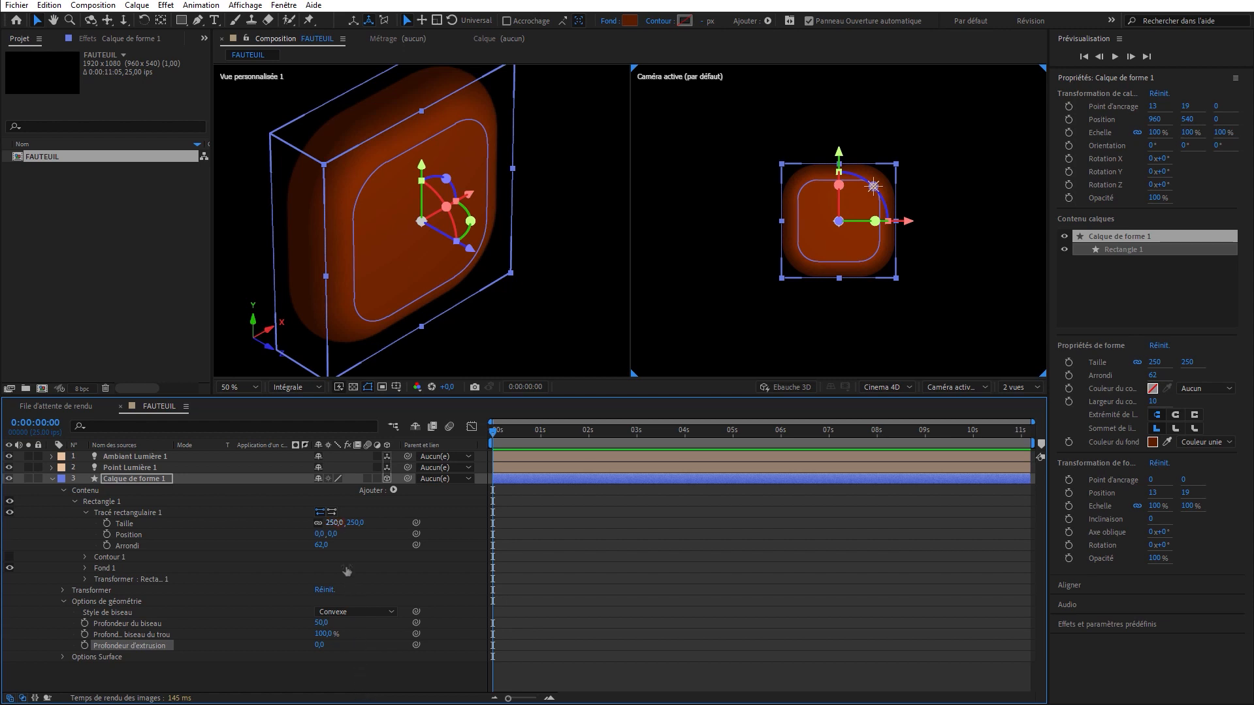
drag(334, 523, 304, 529)
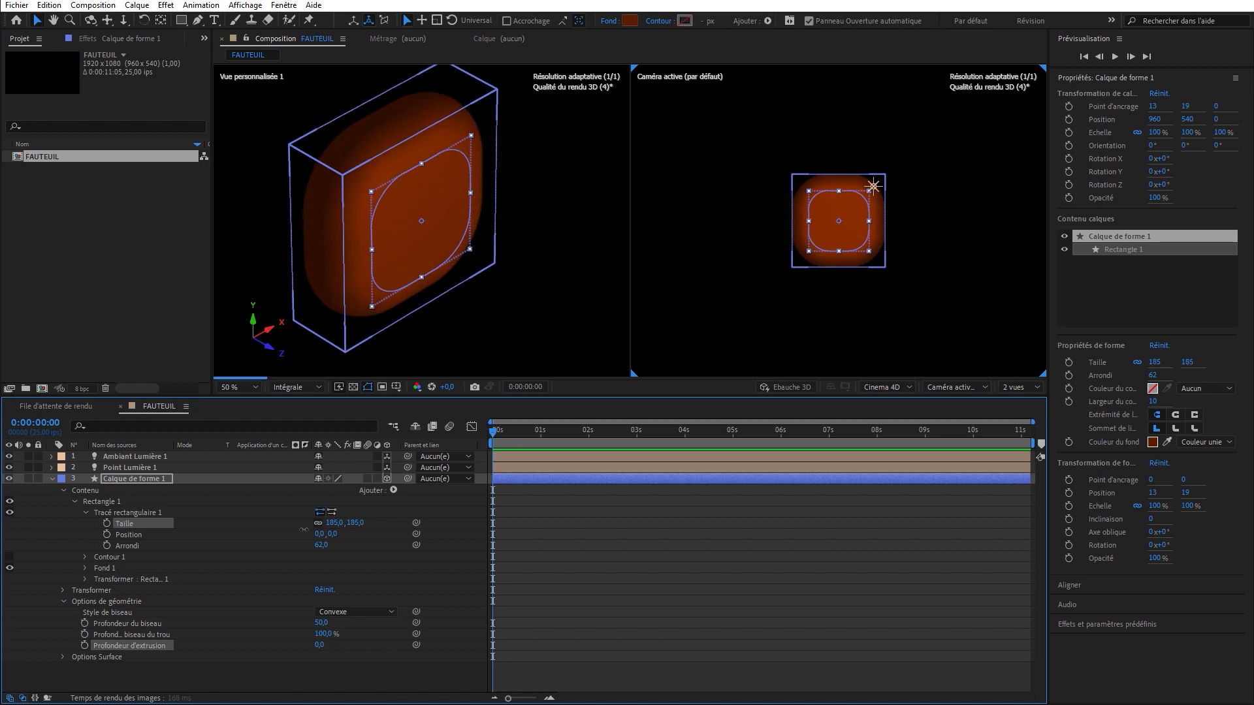
drag(320, 623, 403, 654)
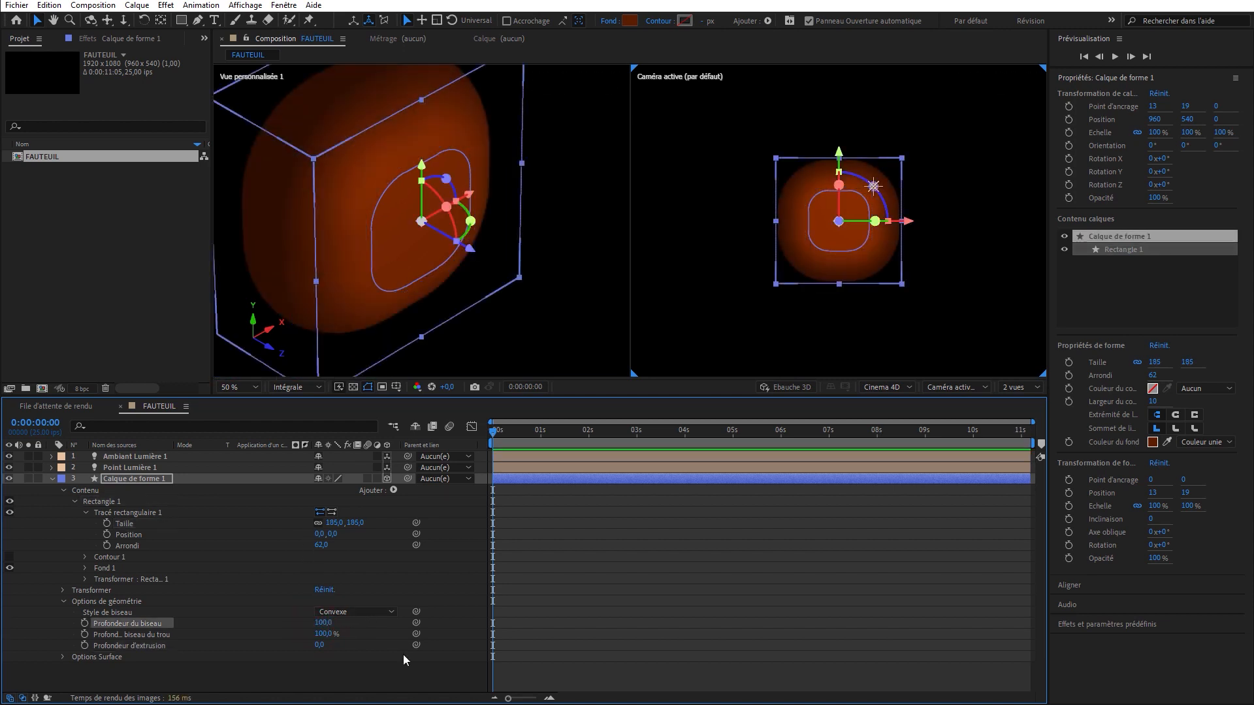
Set the rectangle's corner roundness to 40 and the shape layer's bevel depth to 85.
click(321, 545)
text(40)
key(Return)
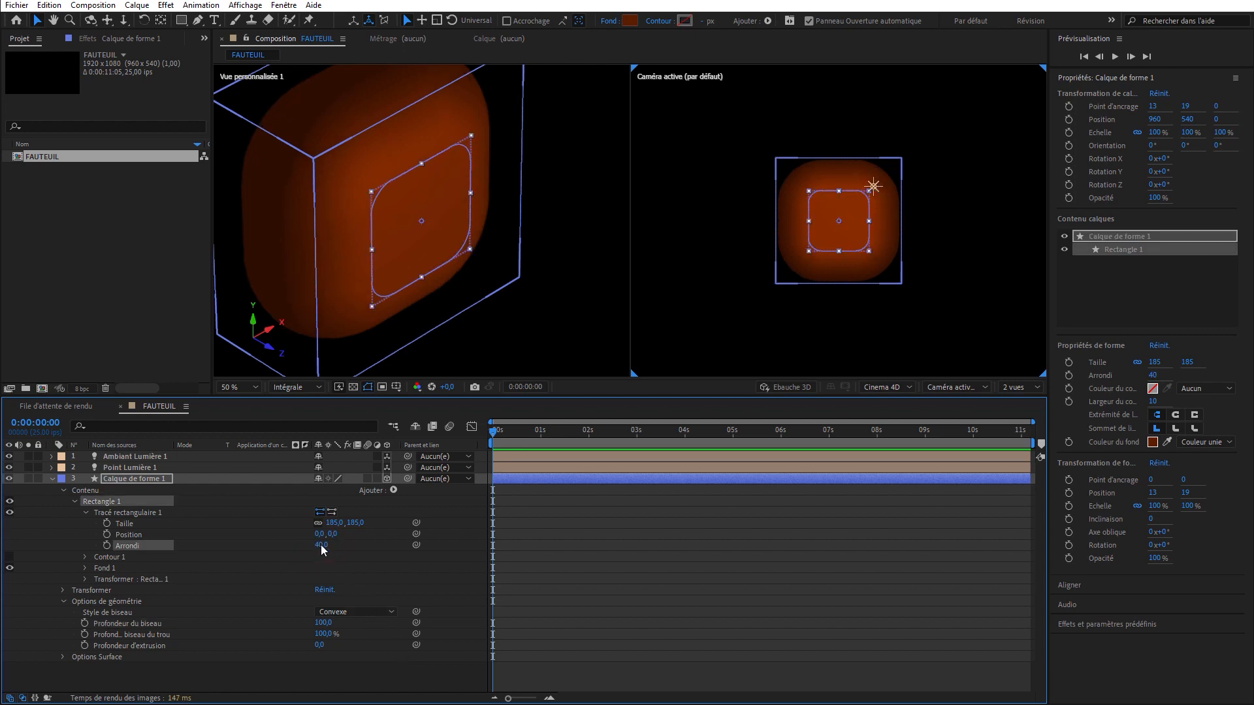
click(323, 623)
text(85)
key(Return)
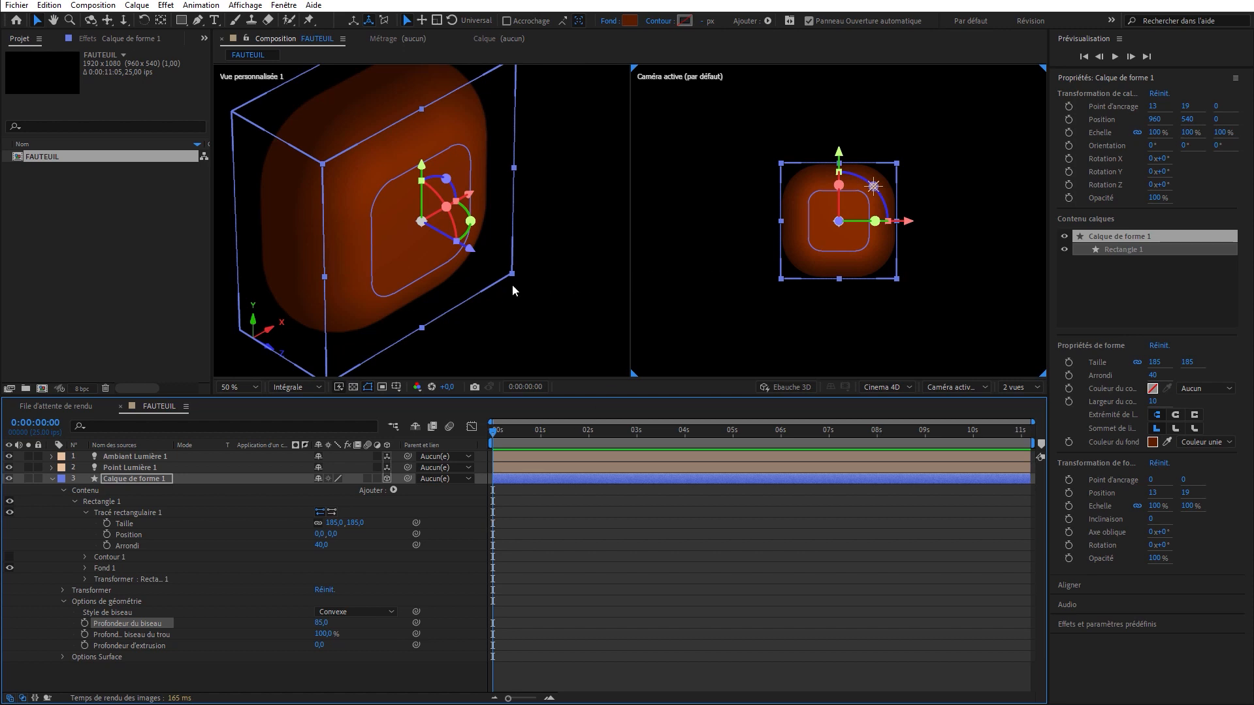
Rename the shape layer DOSSIER and duplicate it as a layer named ASSISE.
key(comma)
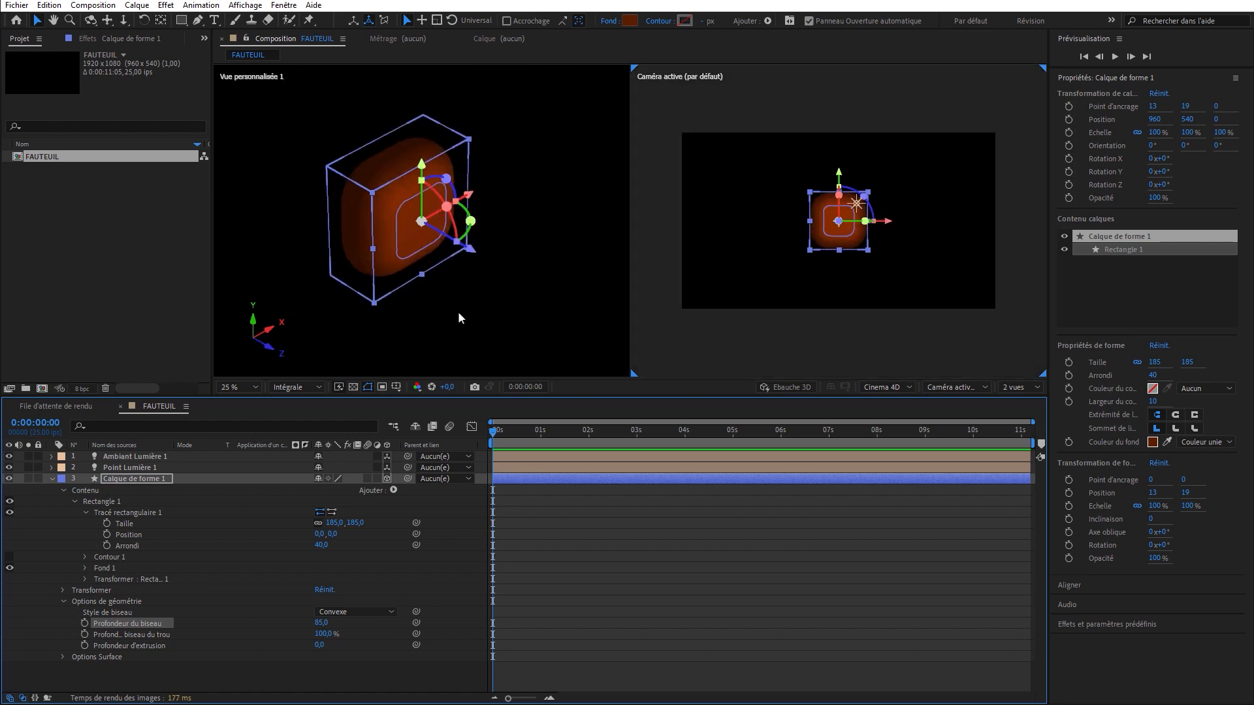
click(133, 479)
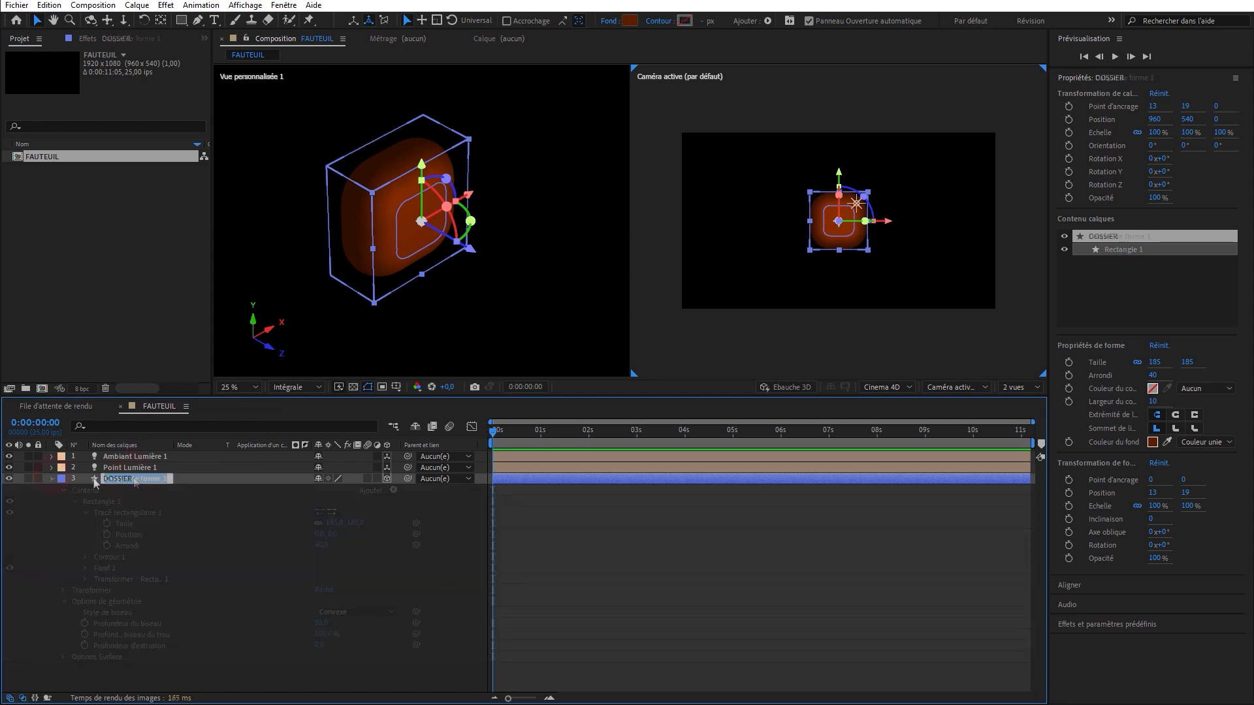
click(112, 480)
key(ctrl+d)
text(ASSISE)
key(Return)
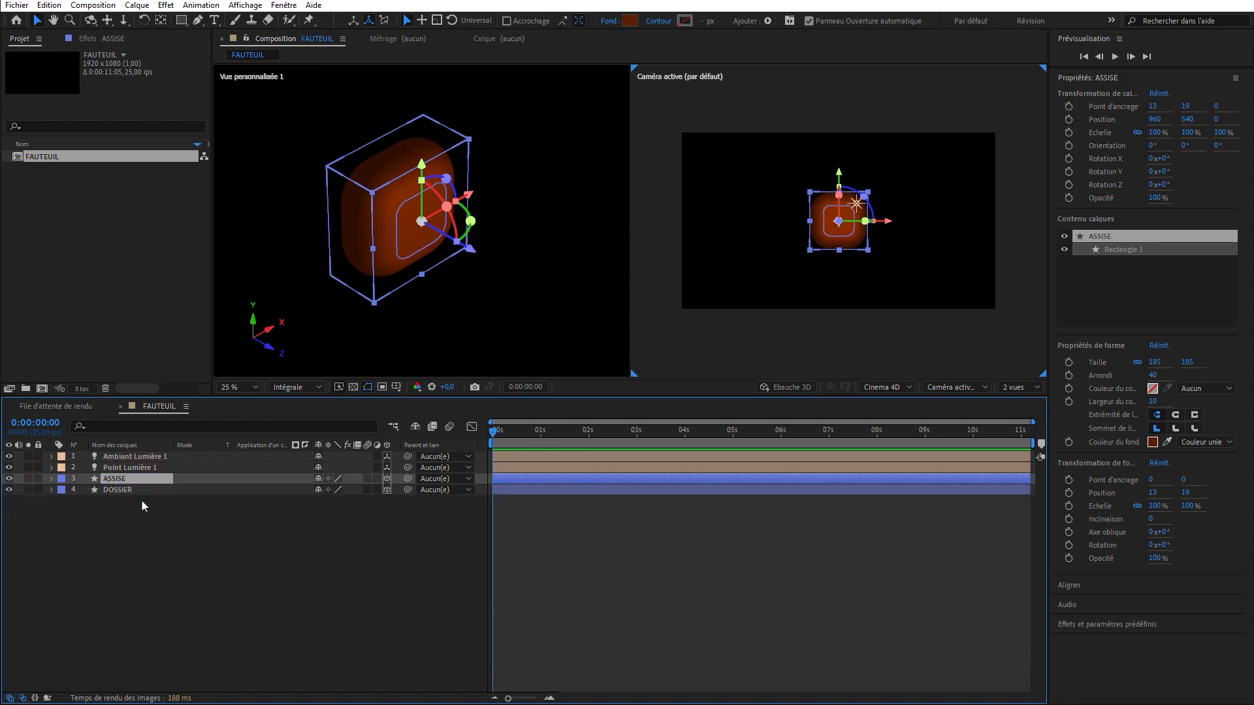
Lay the ASSISE layer flat by setting its X orientation to 270°.
key(r)
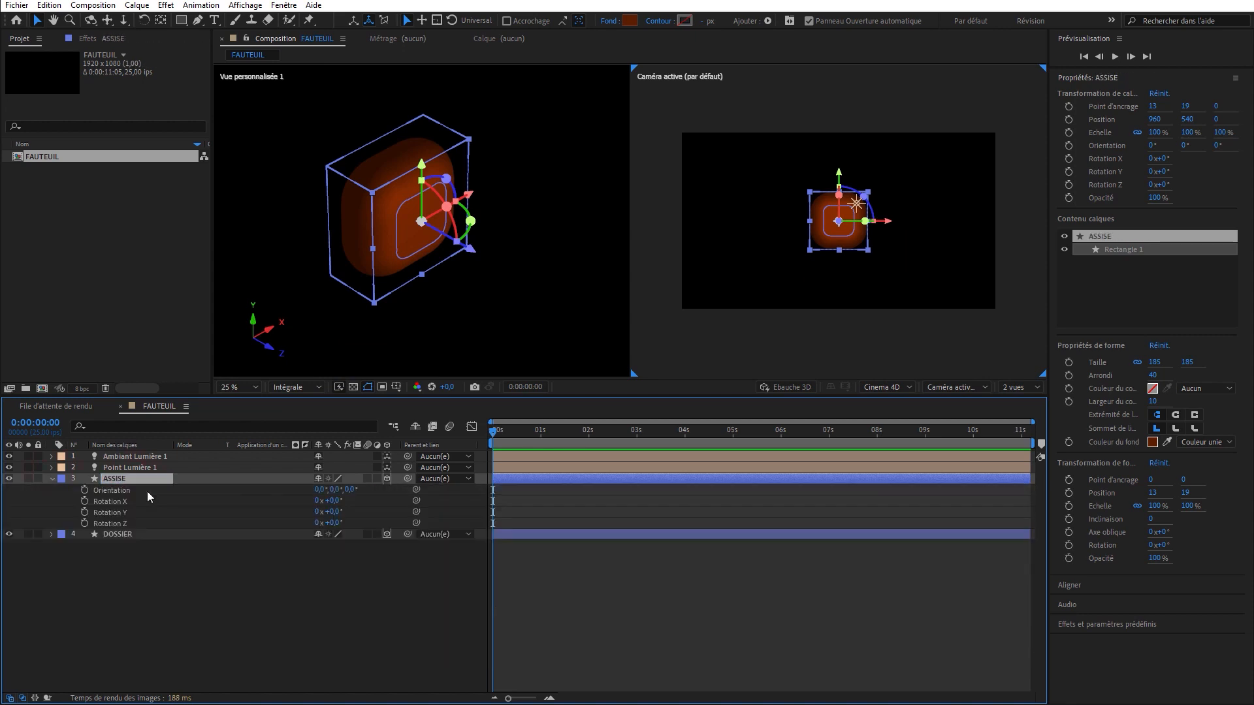
click(318, 490)
text(270)
key(Return)
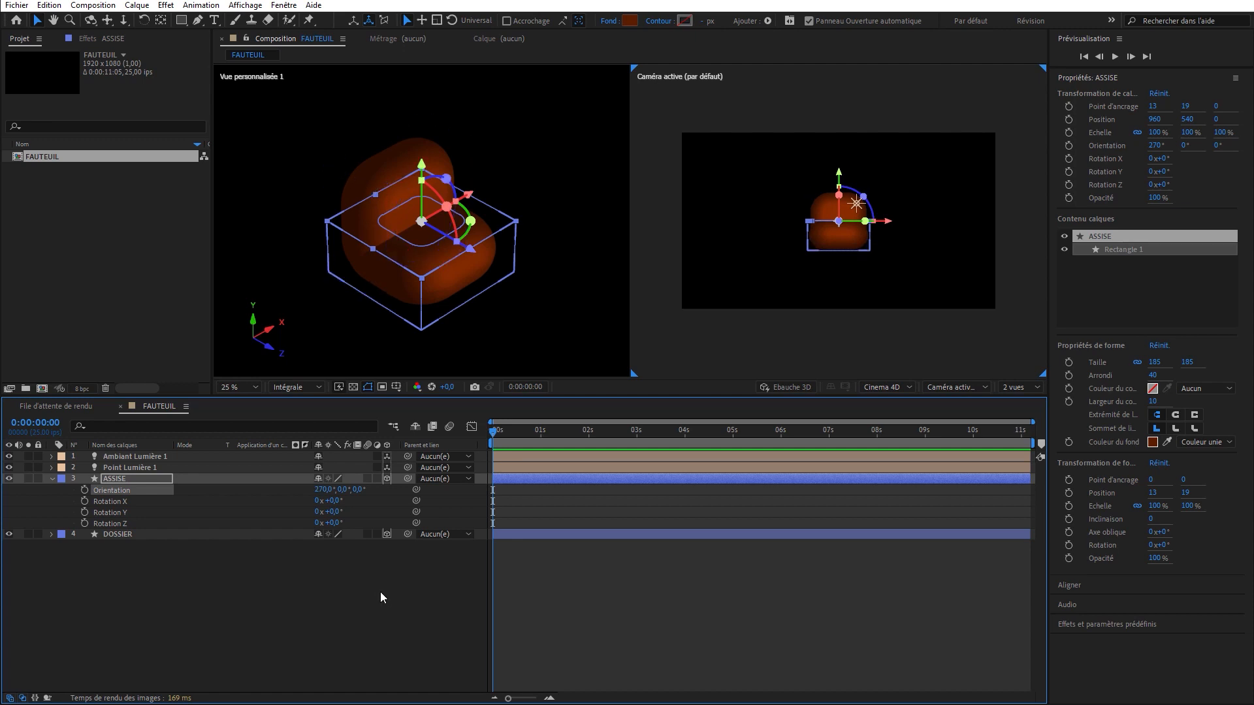
Move the ASSISE layer in local axis mode forward to Z about -118.5 and, in the Gauche view, down to Y about 665.
click(354, 20)
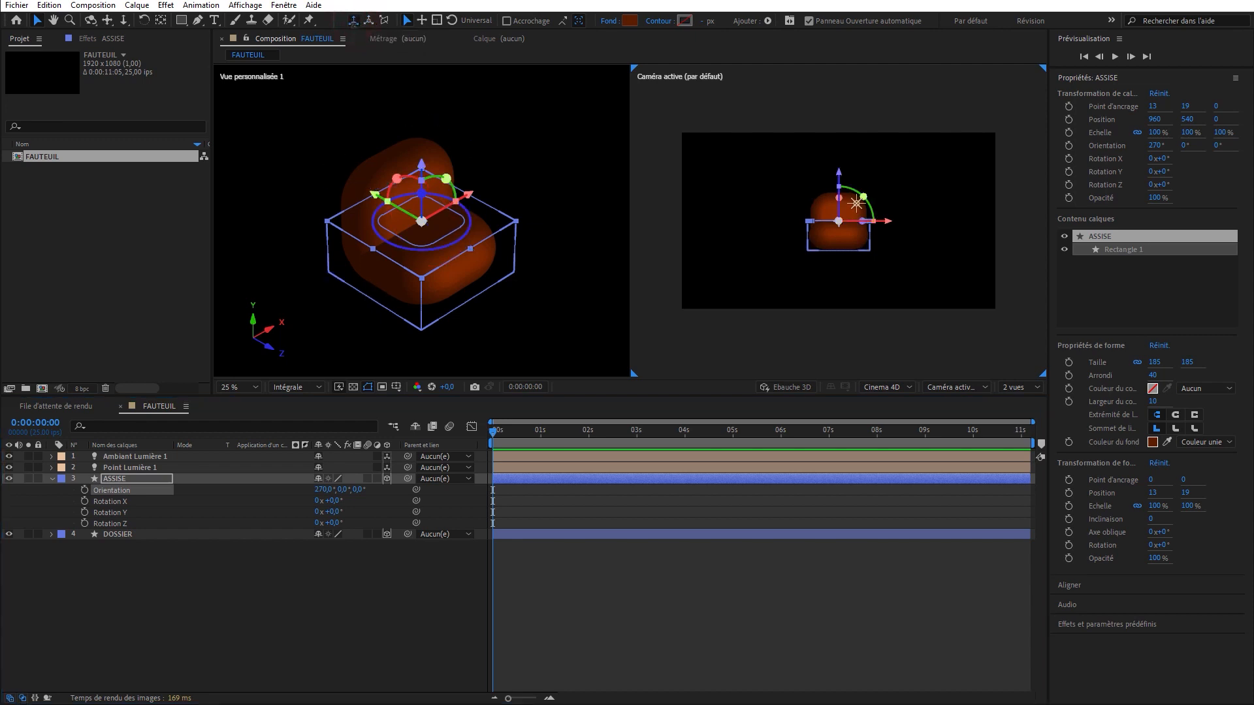
drag(375, 194, 397, 225)
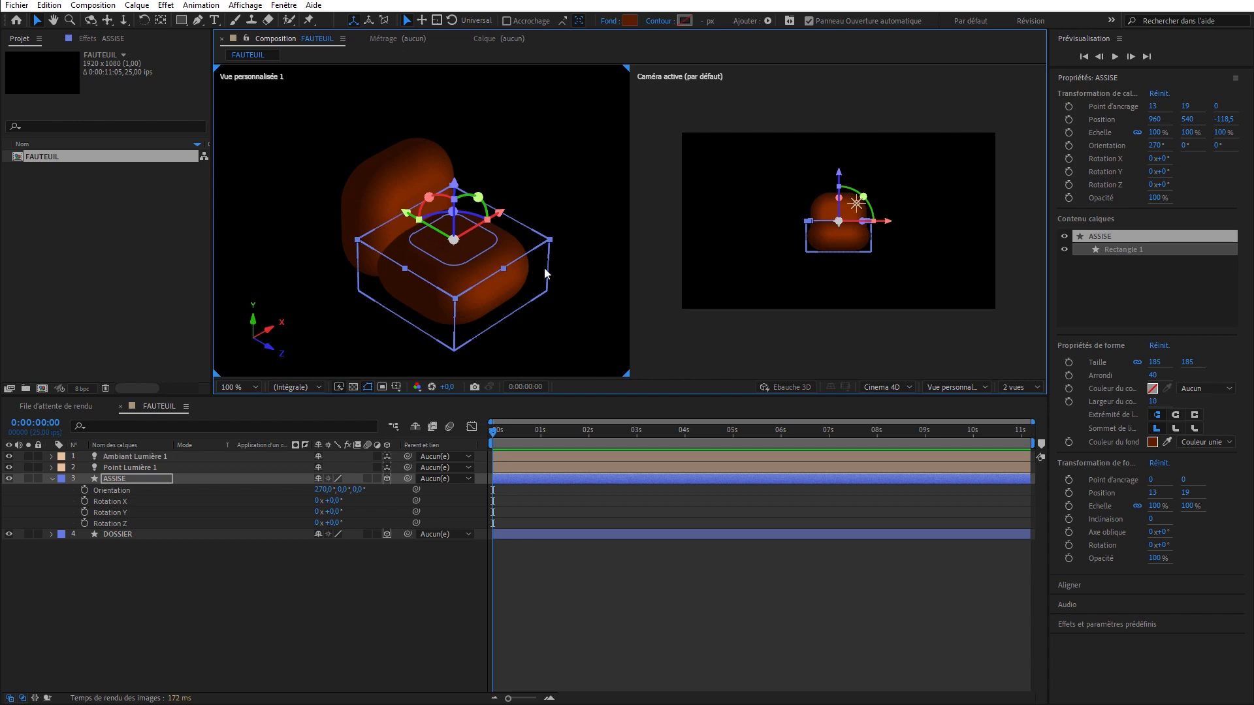
click(954, 387)
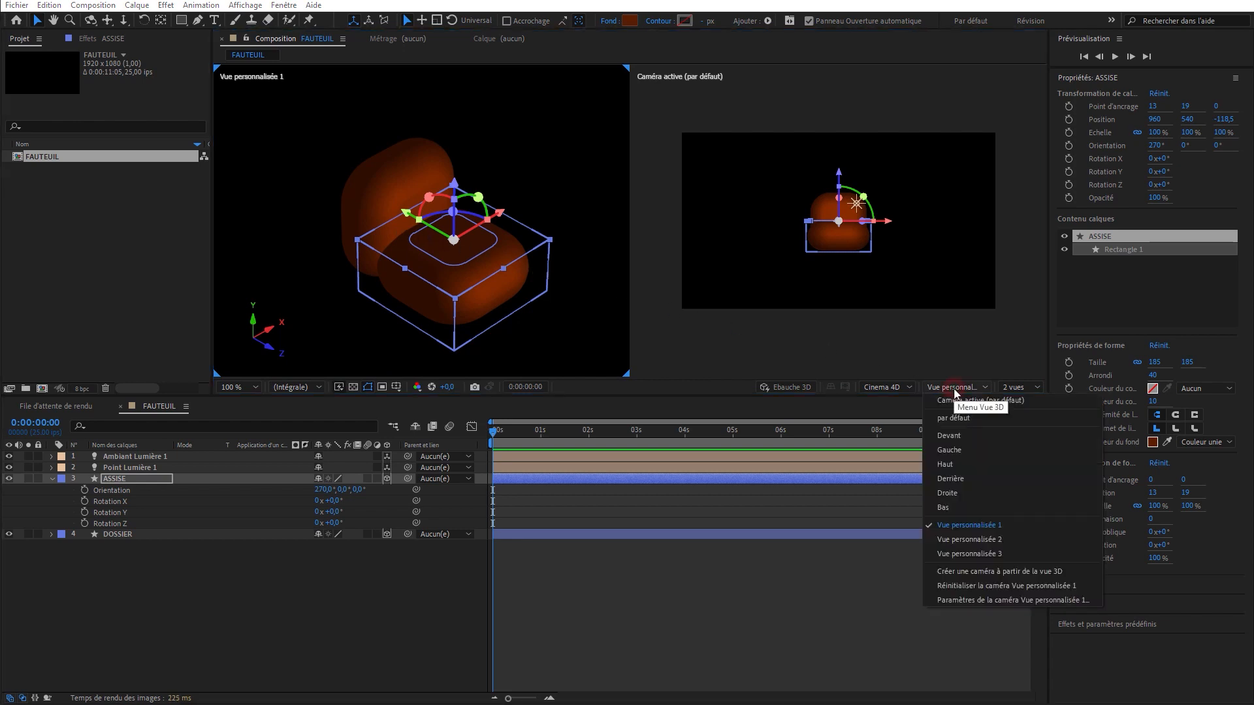
click(970, 451)
drag(492, 172, 494, 245)
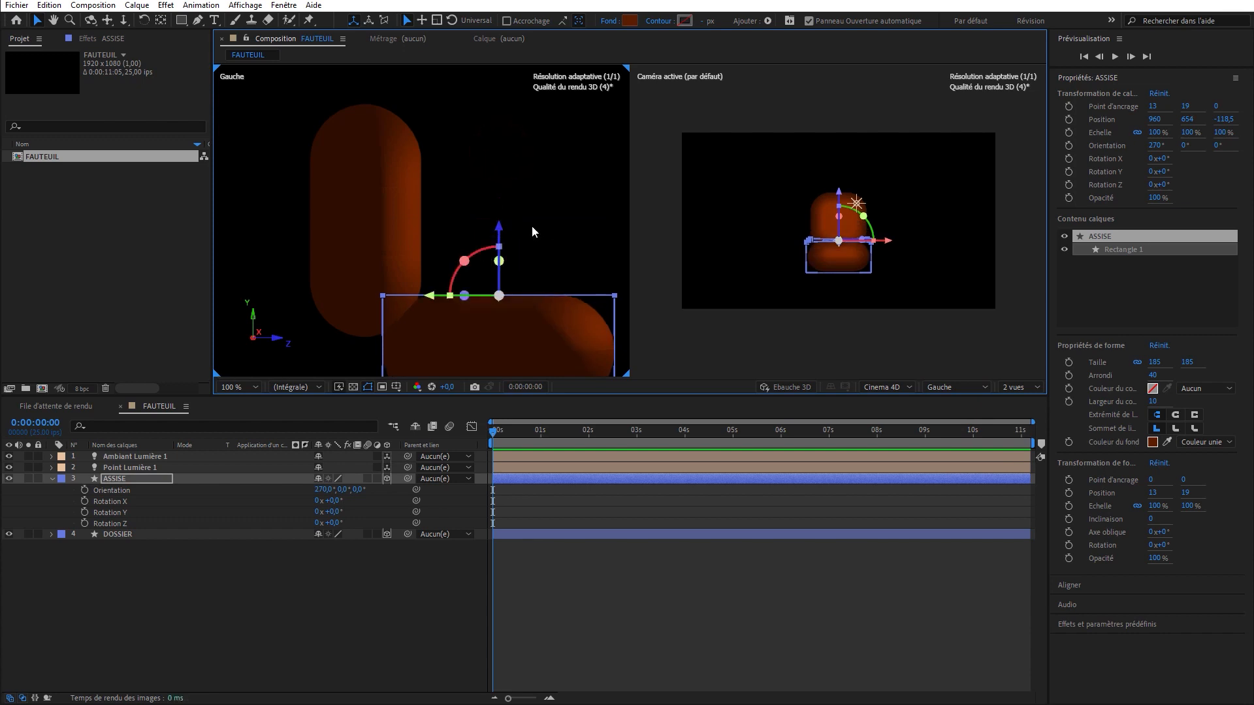
key(comma)
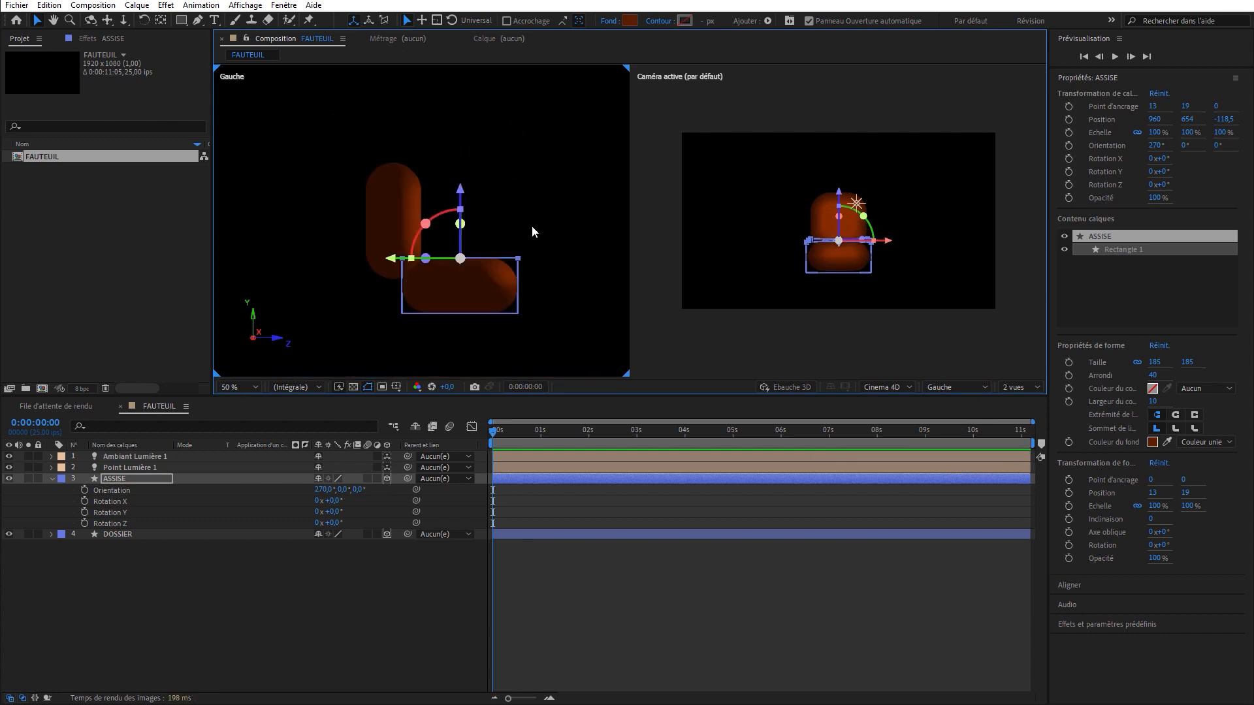
key(period)
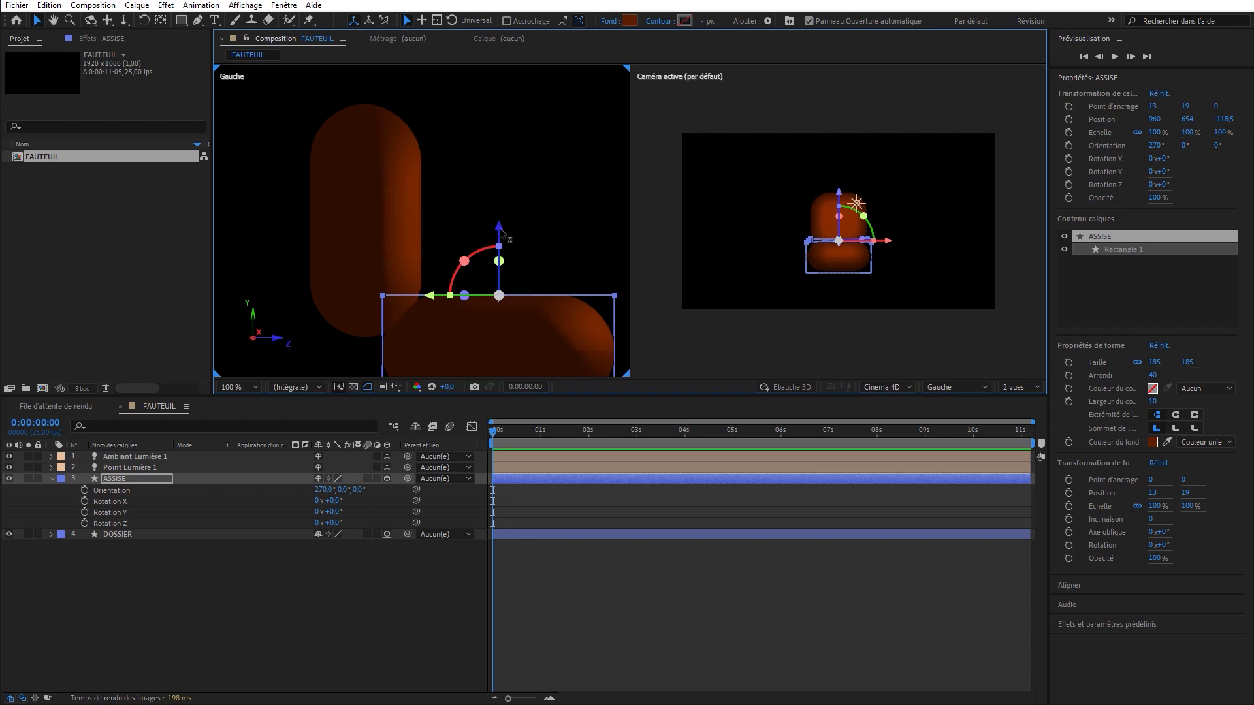
drag(499, 240, 499, 247)
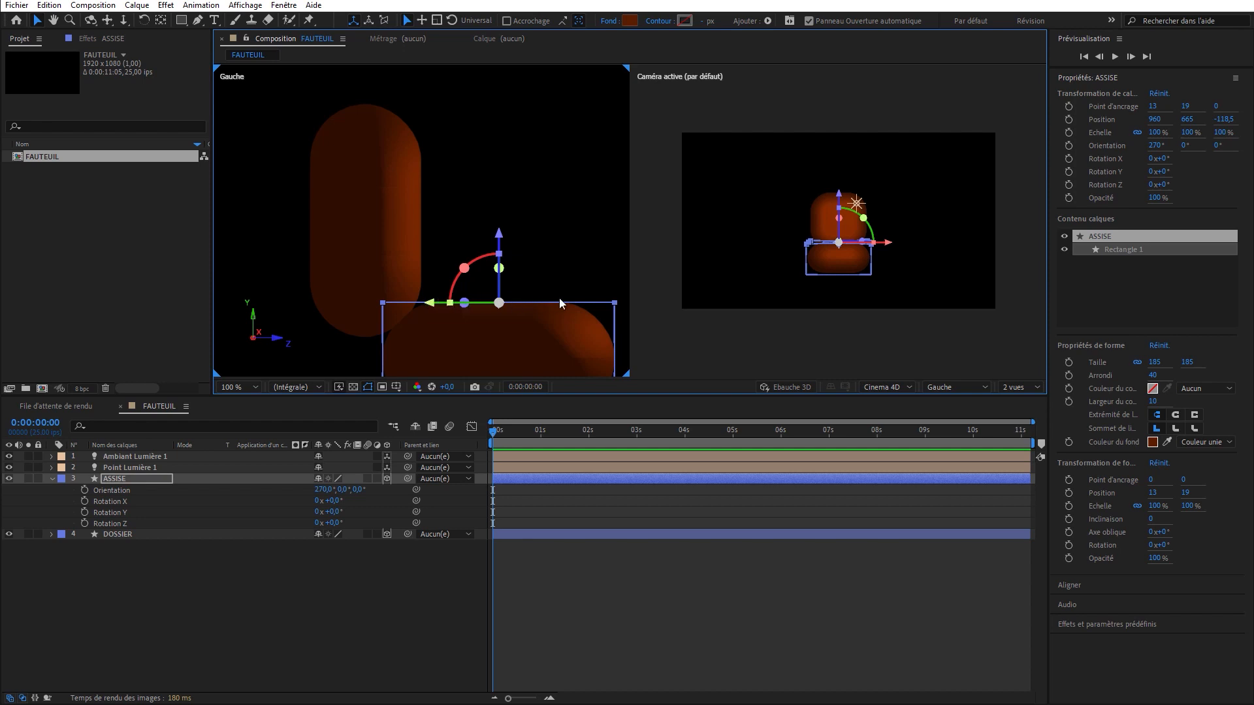
key(comma)
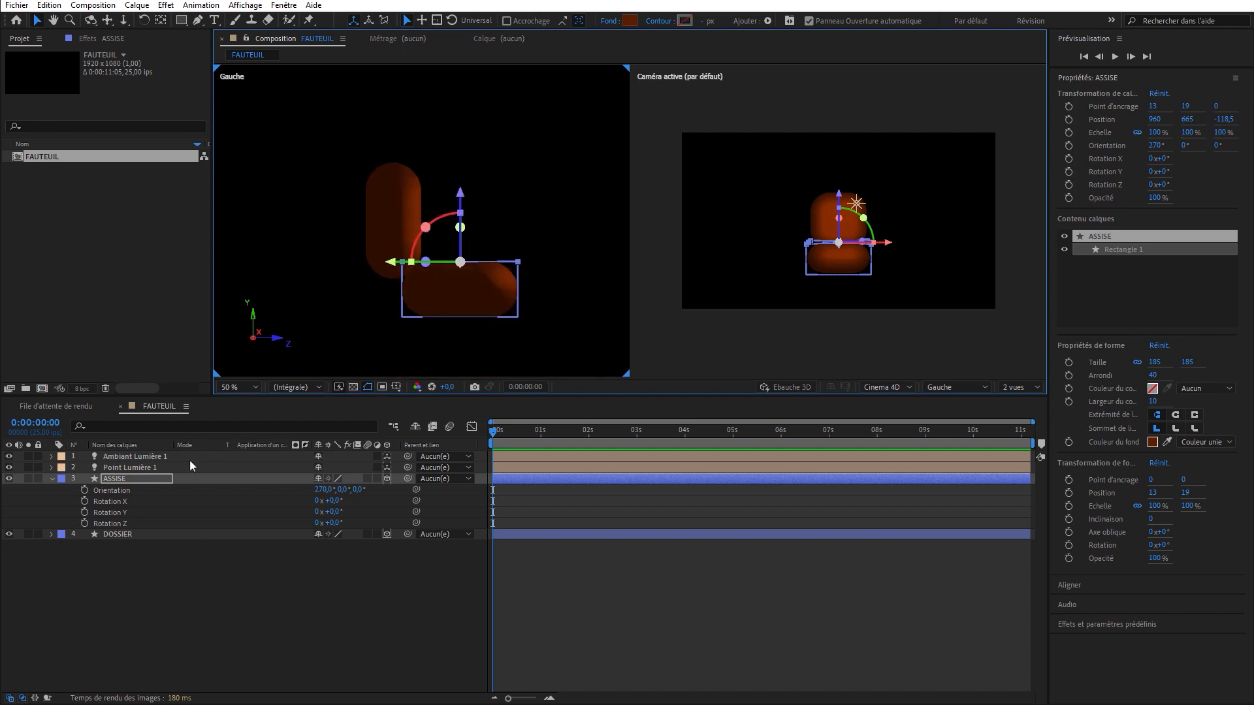
Duplicate the ASSISE layer and rename the copy ACCOUDOIR DRT.
click(145, 480)
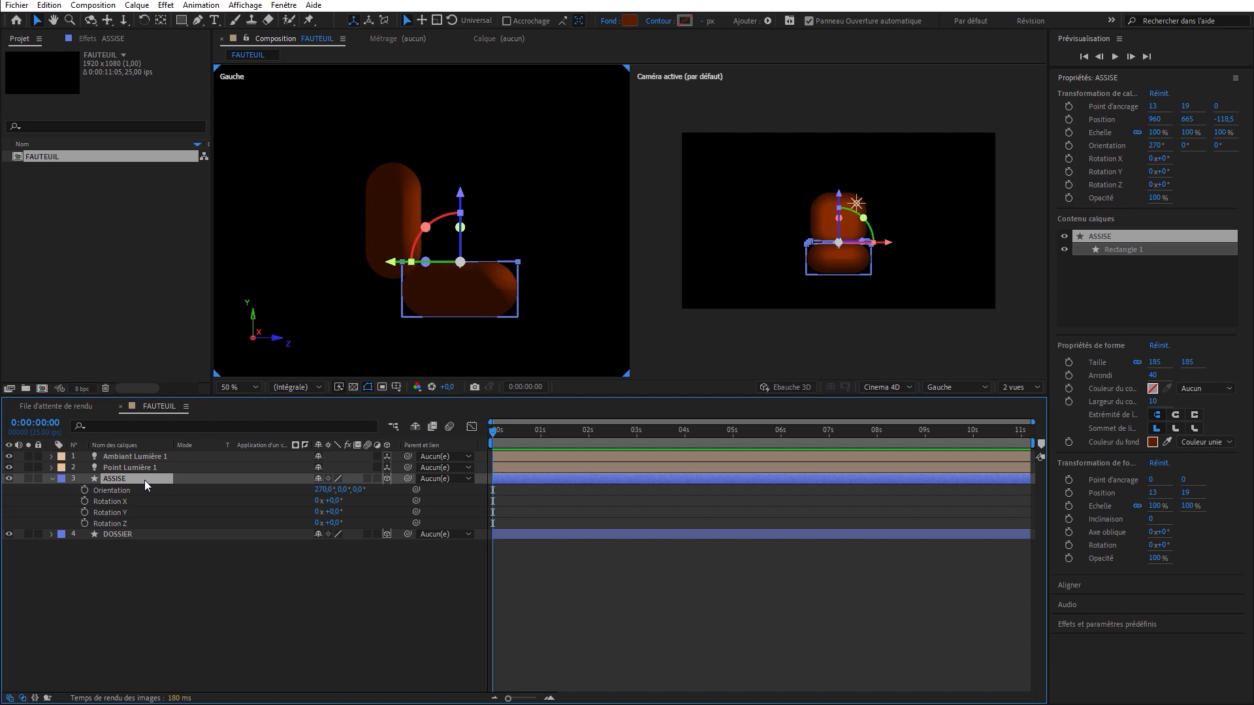
key(ctrl+d)
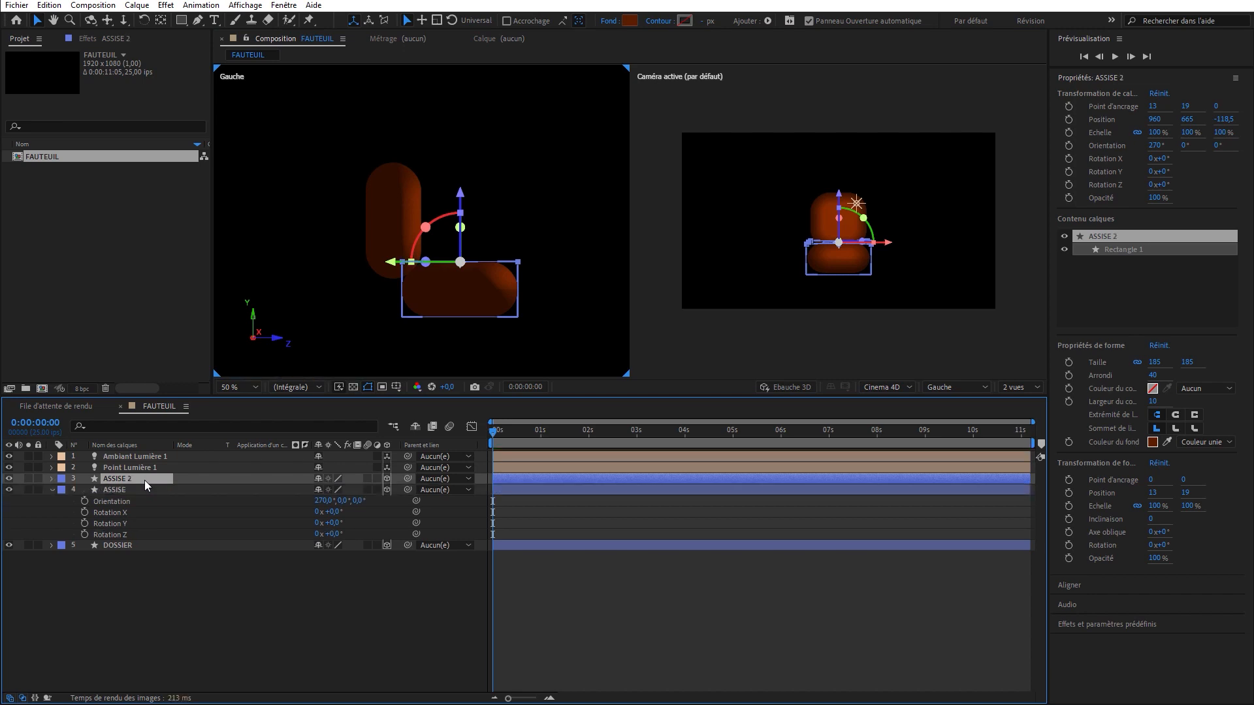
key(Return)
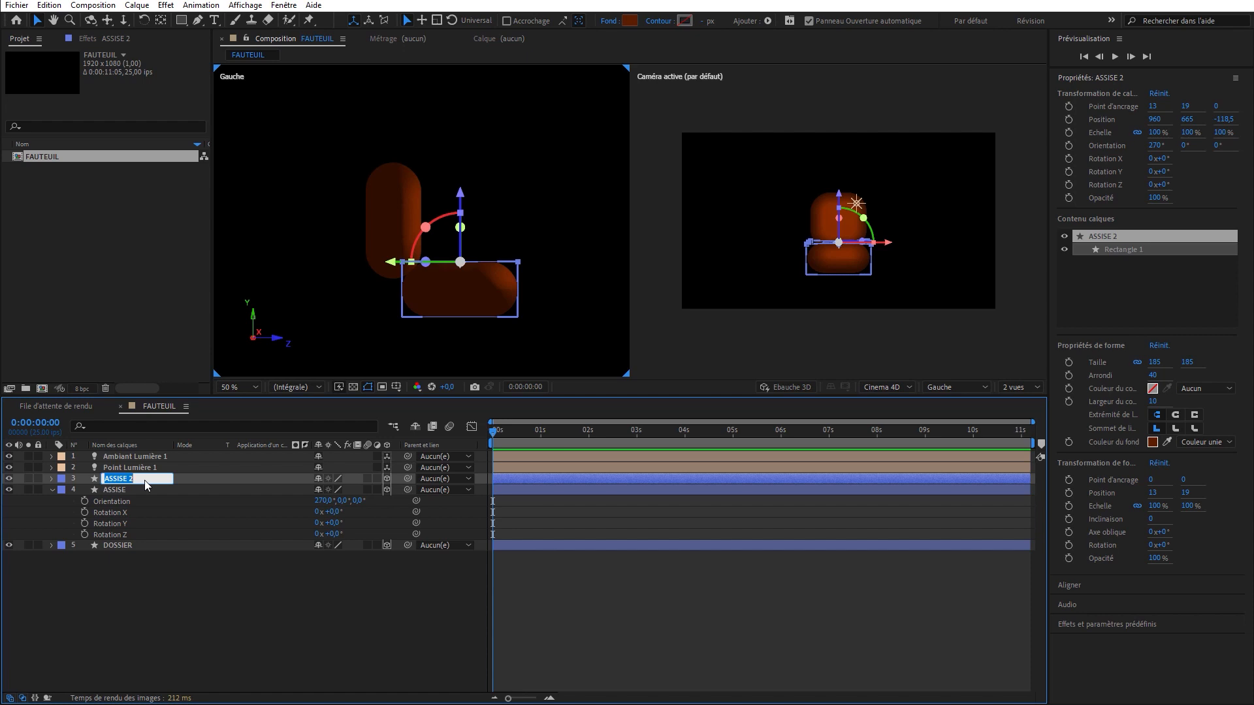
text(ACCOUDOIR DRT)
key(Return)
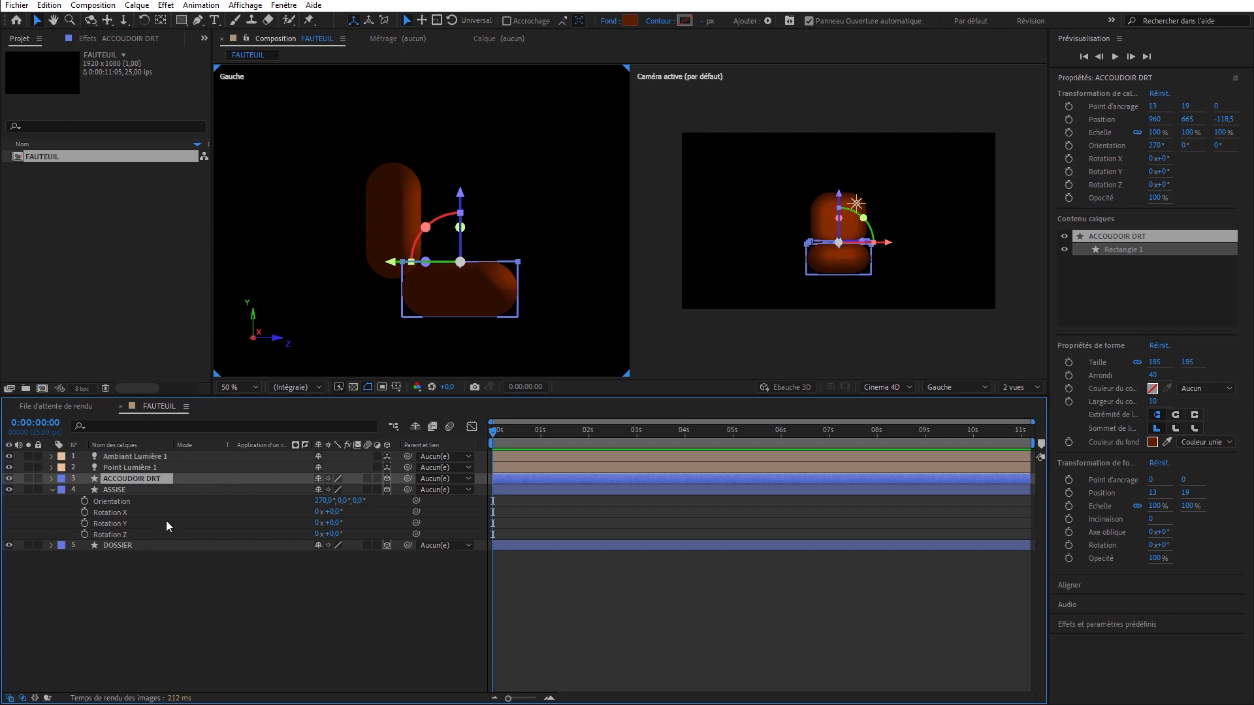
Stand the original ASSISE layer upright and facing sideways by setting its orientation to 0°, 90°, 0°.
click(323, 501)
text(0)
key(Return)
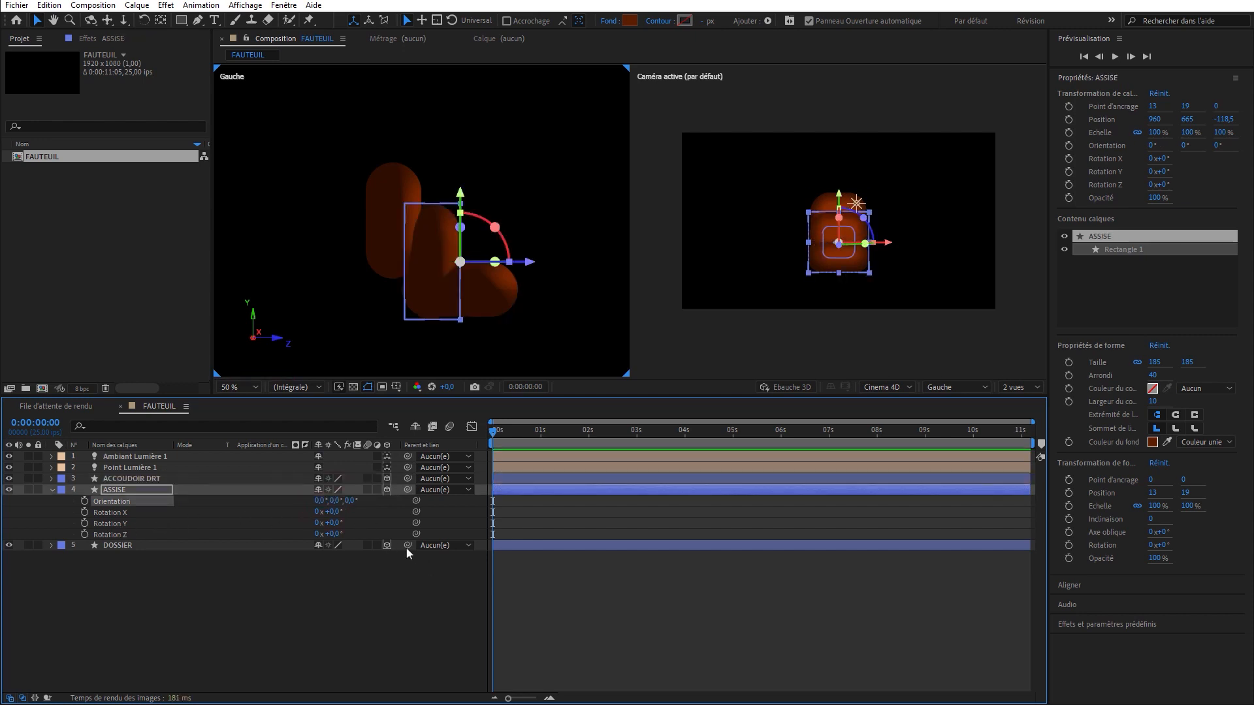
click(335, 500)
text(90)
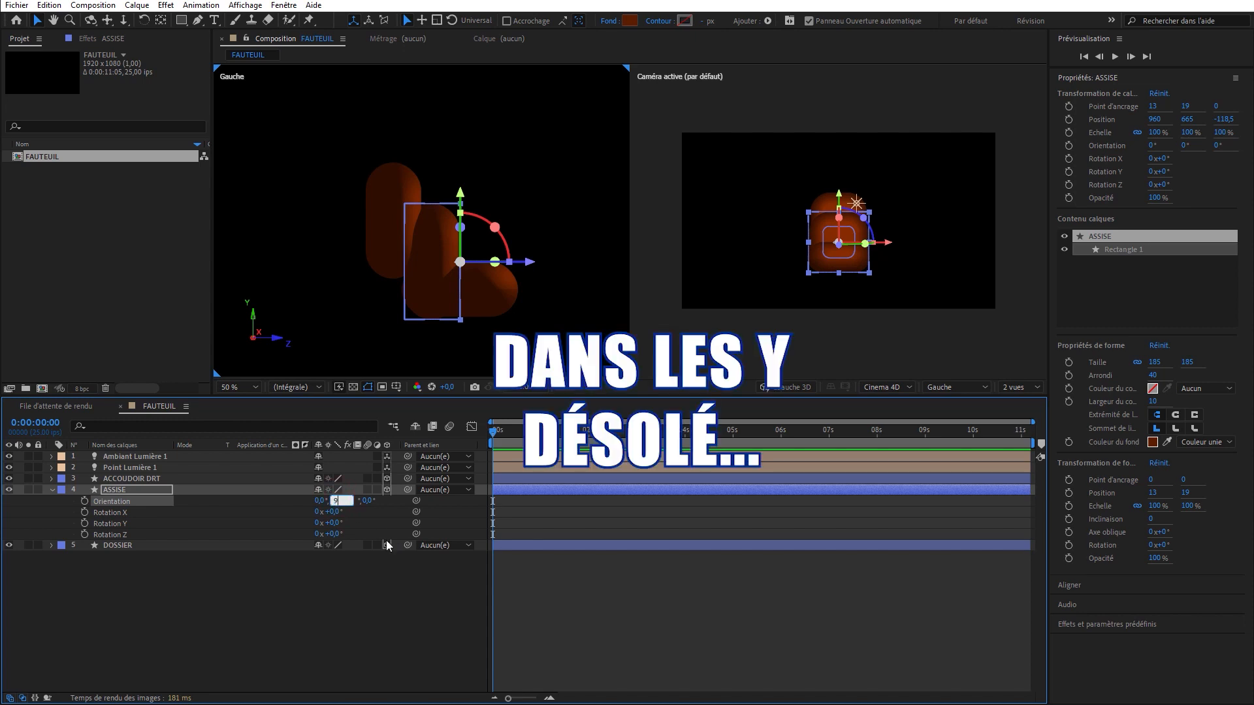
key(Return)
click(386, 544)
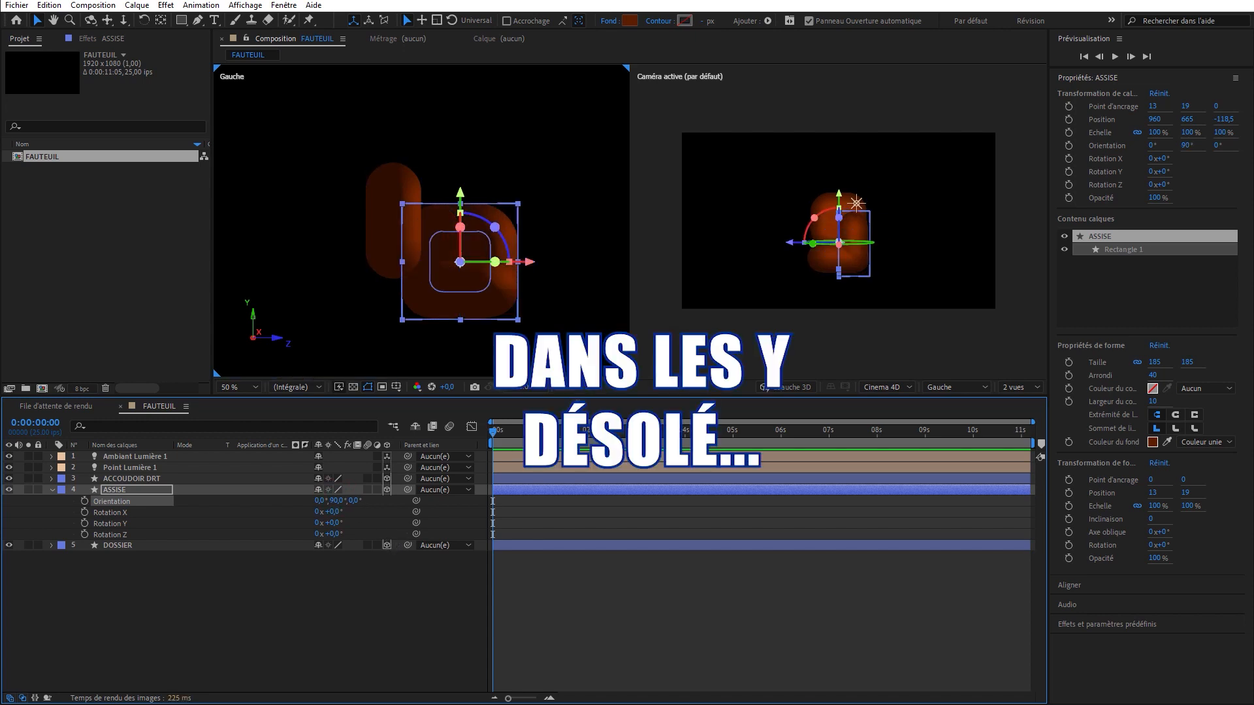
Move the upright ASSISE layer beside the seat, to X about 1113 and Y about 776, in the active camera view.
scroll(770, 267, up, 2)
drag(771, 265, 815, 273)
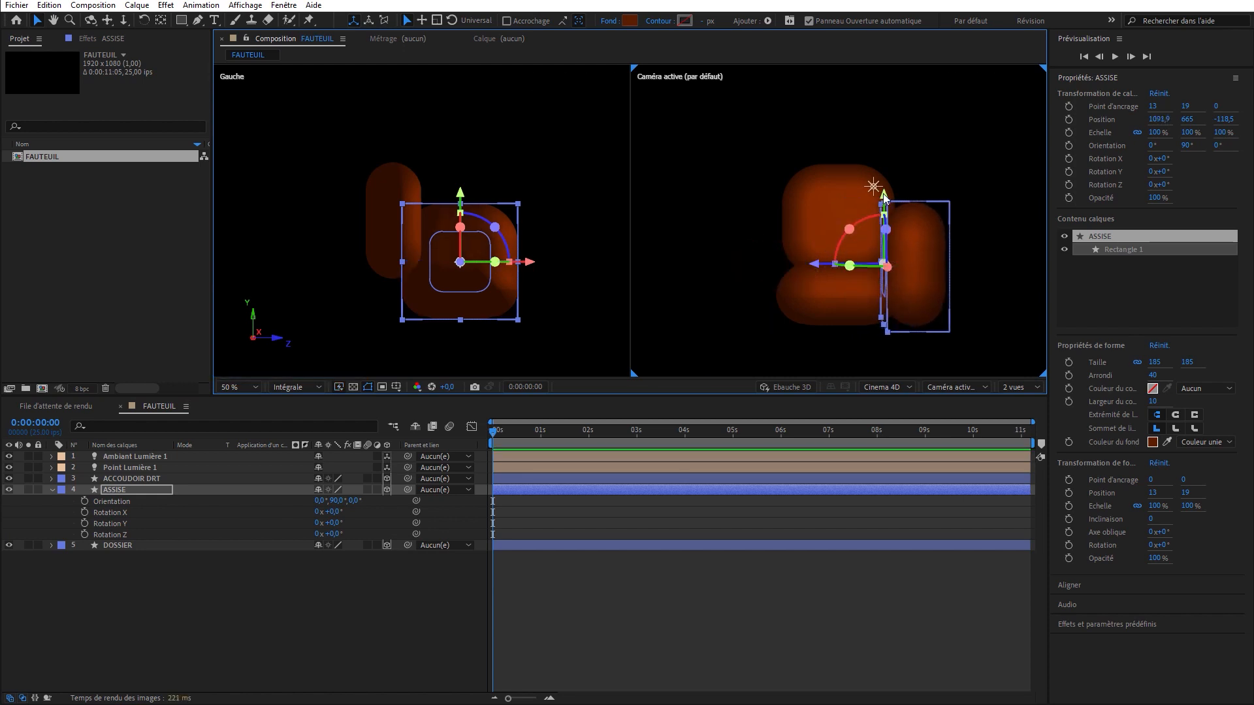
drag(889, 200, 887, 241)
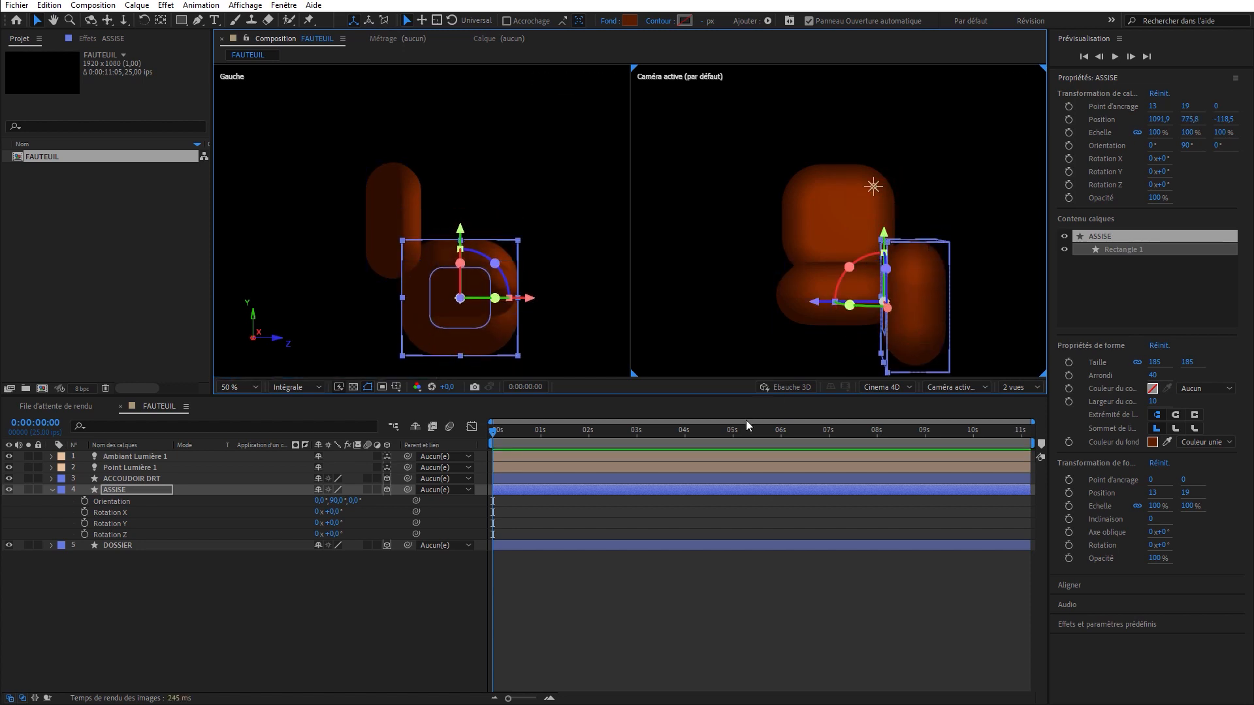
drag(813, 304, 820, 311)
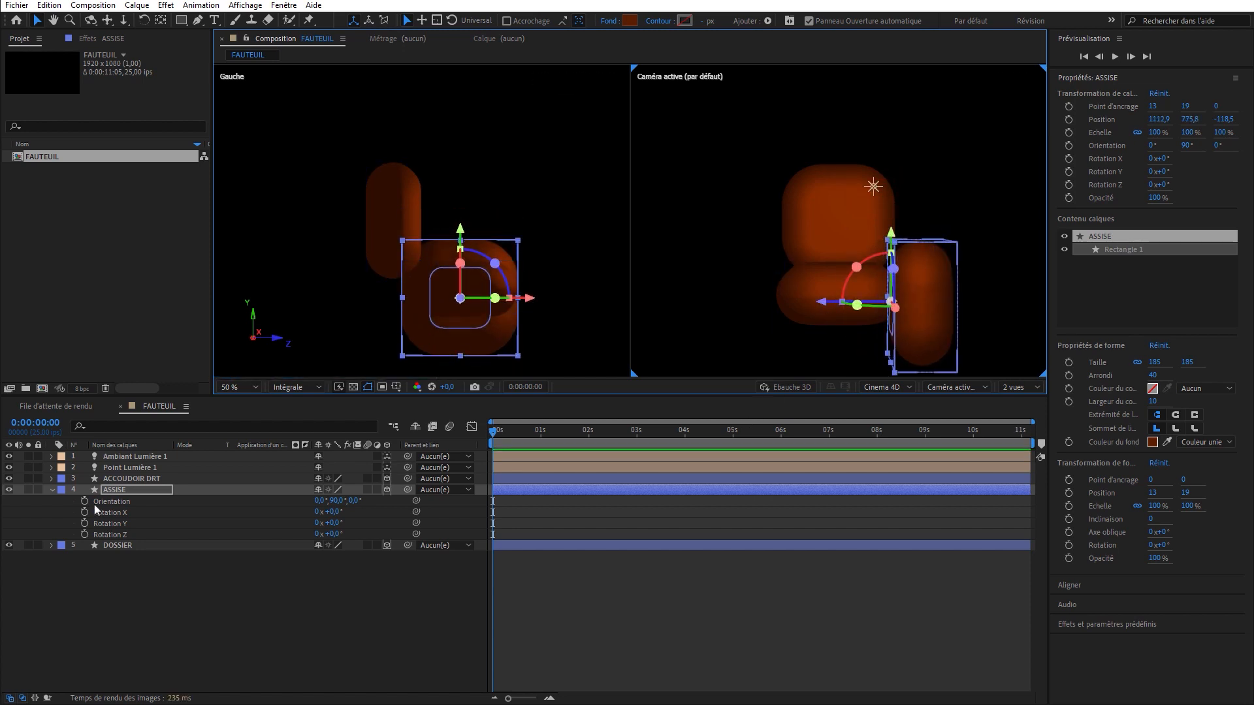
Thin the upright side piece by trying a bevel depth of 65 and settling on 50 in its geometry options.
click(52, 489)
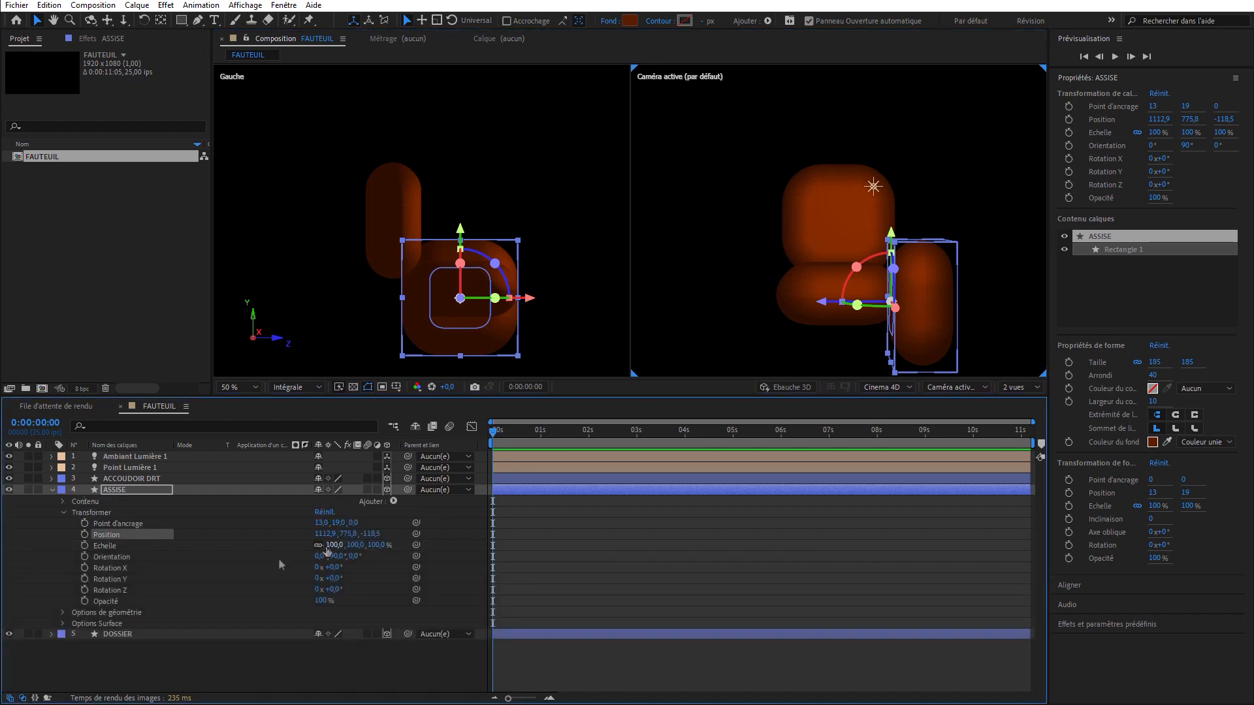
click(63, 612)
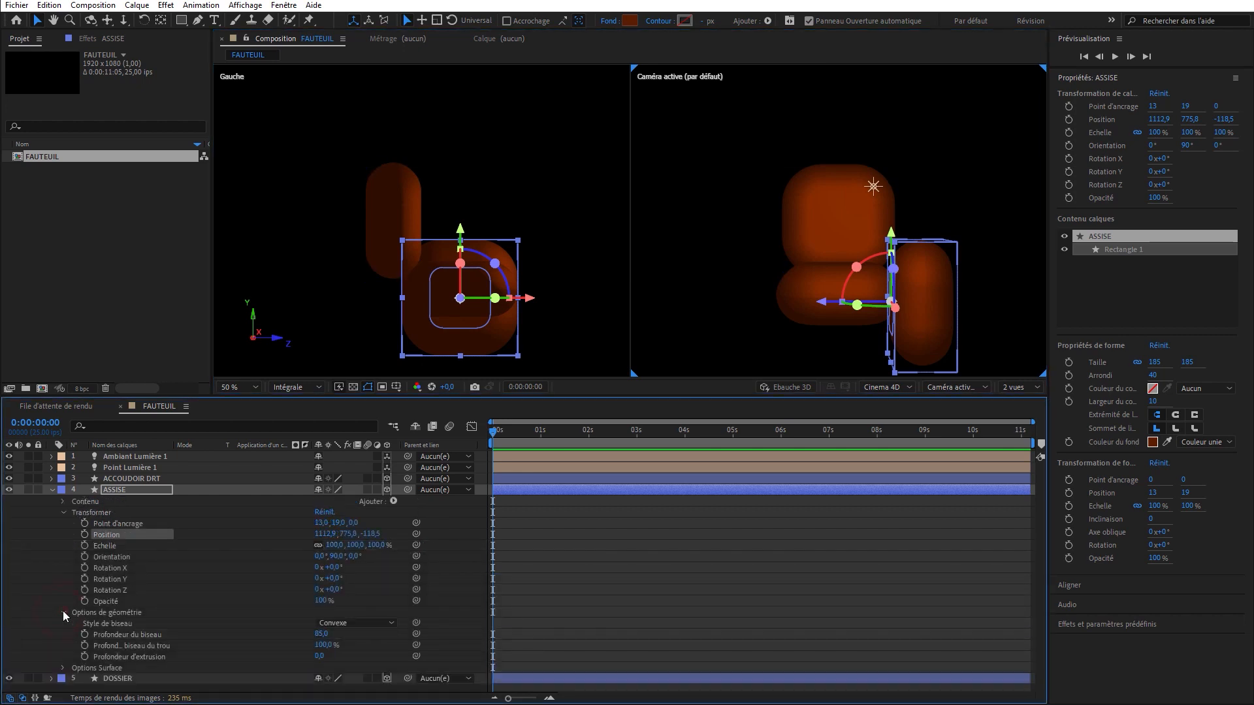
click(324, 638)
text(65)
key(Return)
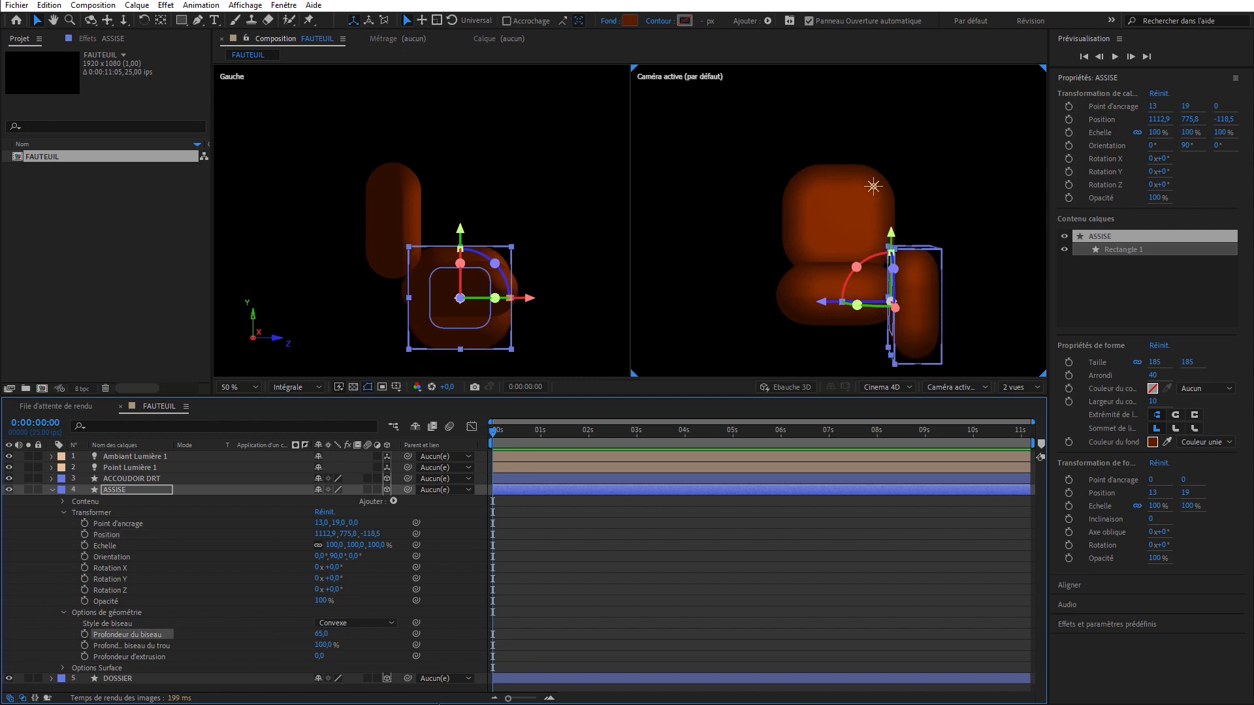
click(321, 634)
text(50)
key(Return)
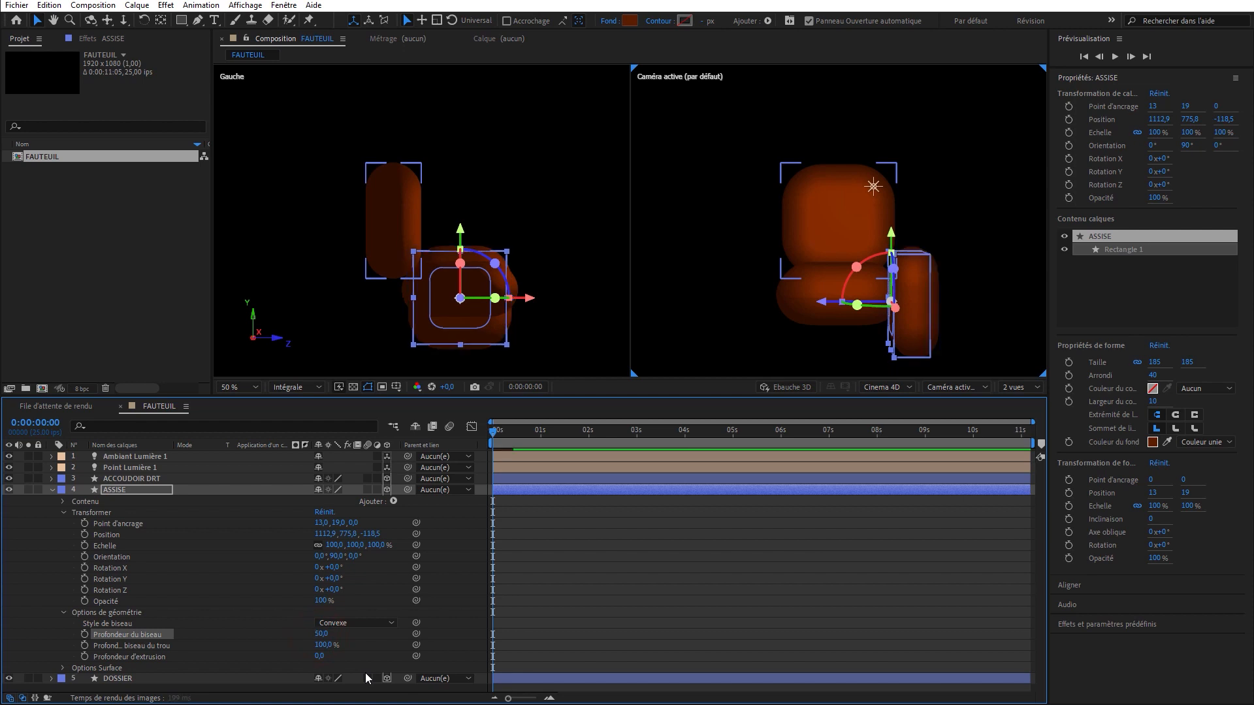
Deselect the layer and change the Gauche view to Vue personnalisée 1.
click(550, 324)
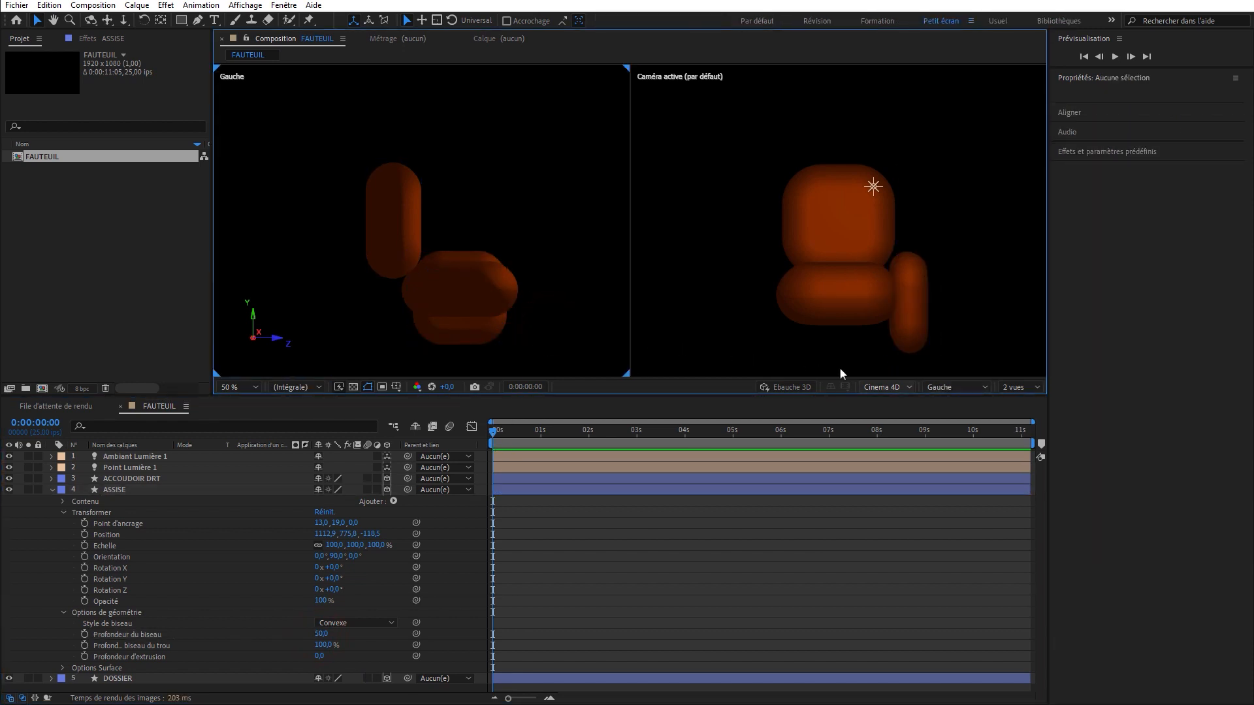
click(947, 387)
click(977, 525)
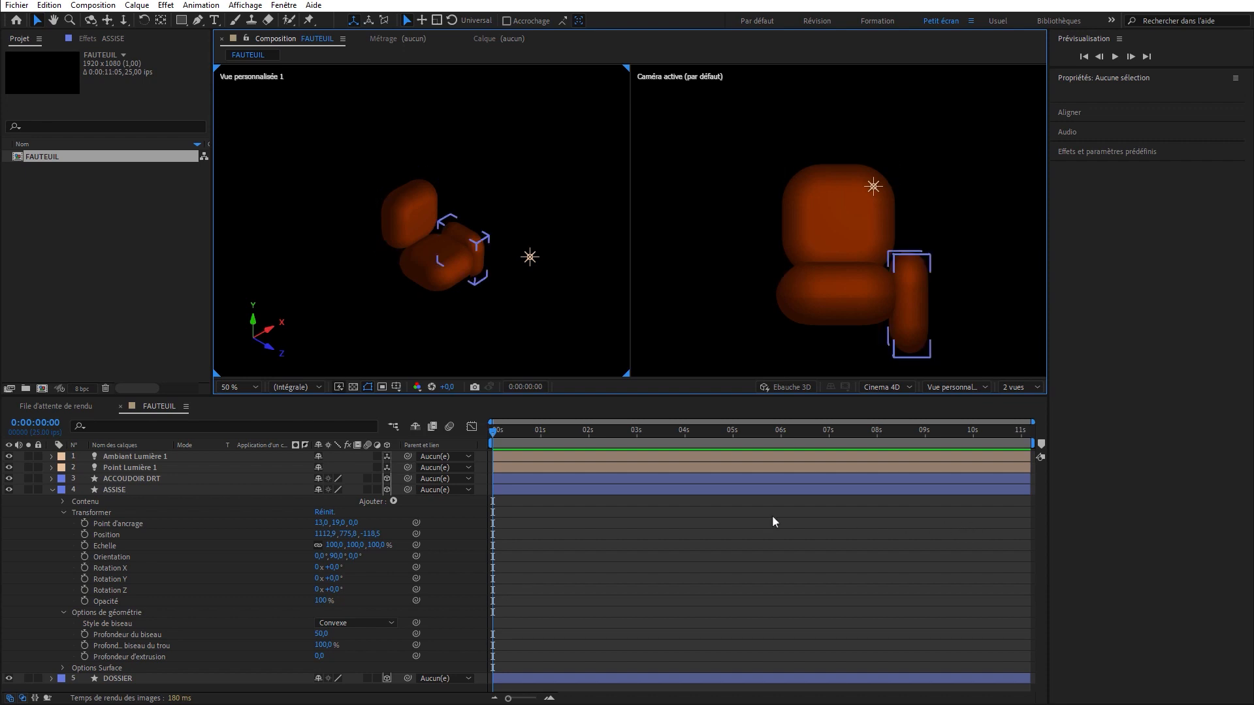
Swap the two layer names so the flat seat is ASSISE and the upright side piece is ACCOUDOIR DRT.
click(116, 489)
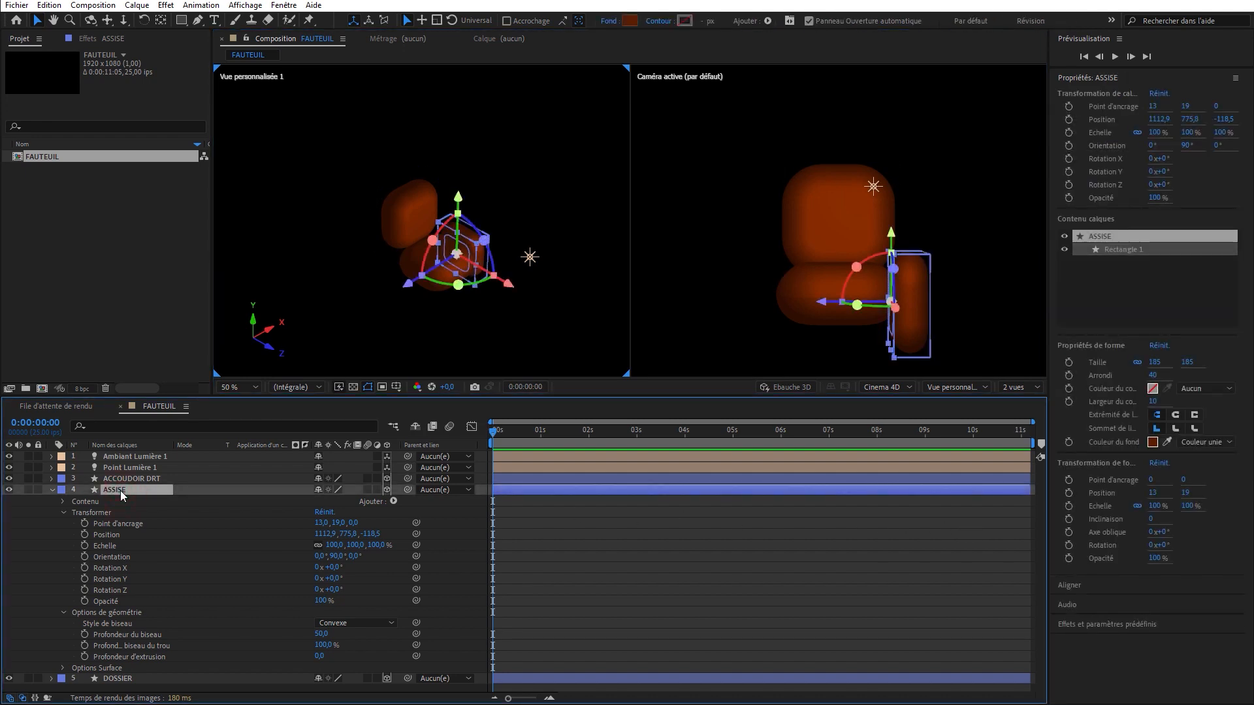
click(141, 490)
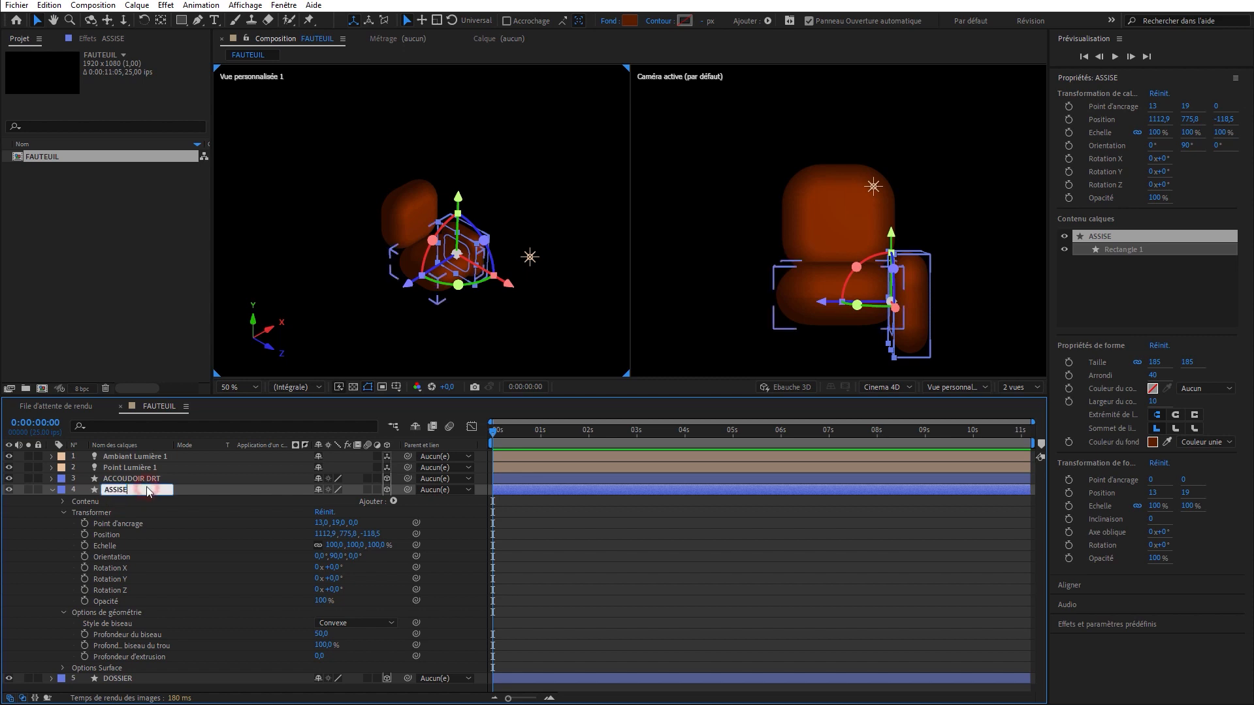
click(145, 481)
key(Return)
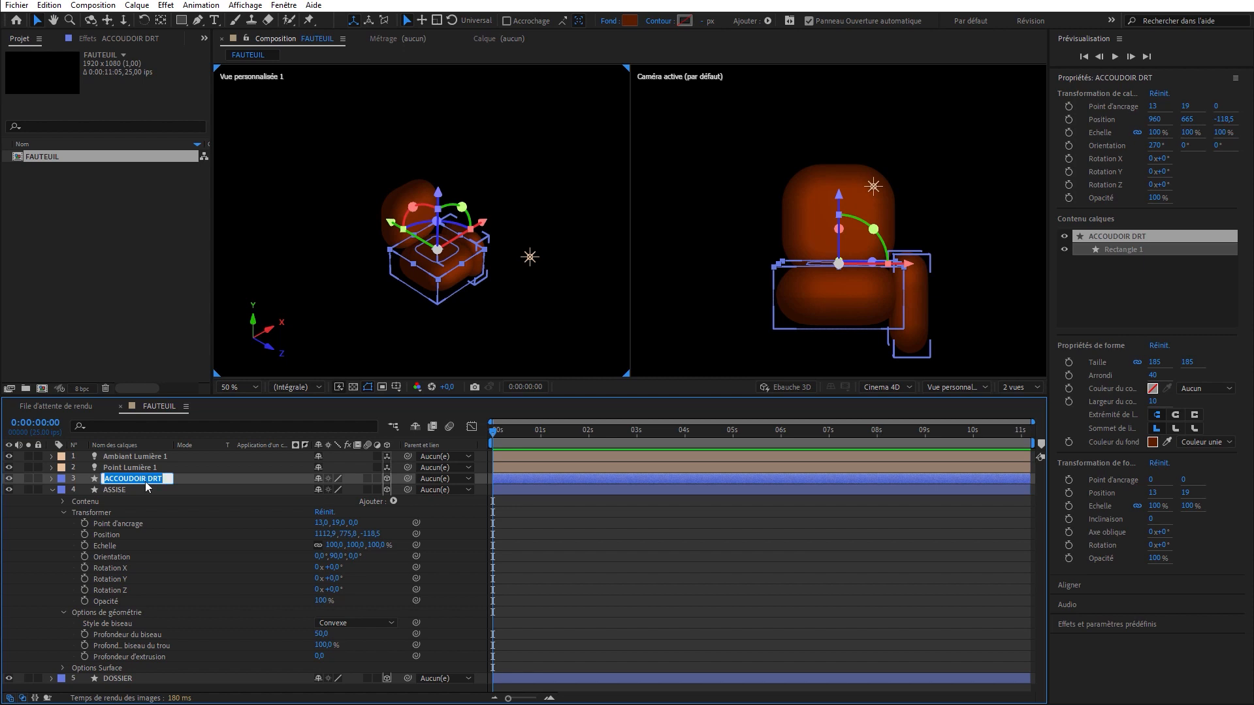
click(121, 490)
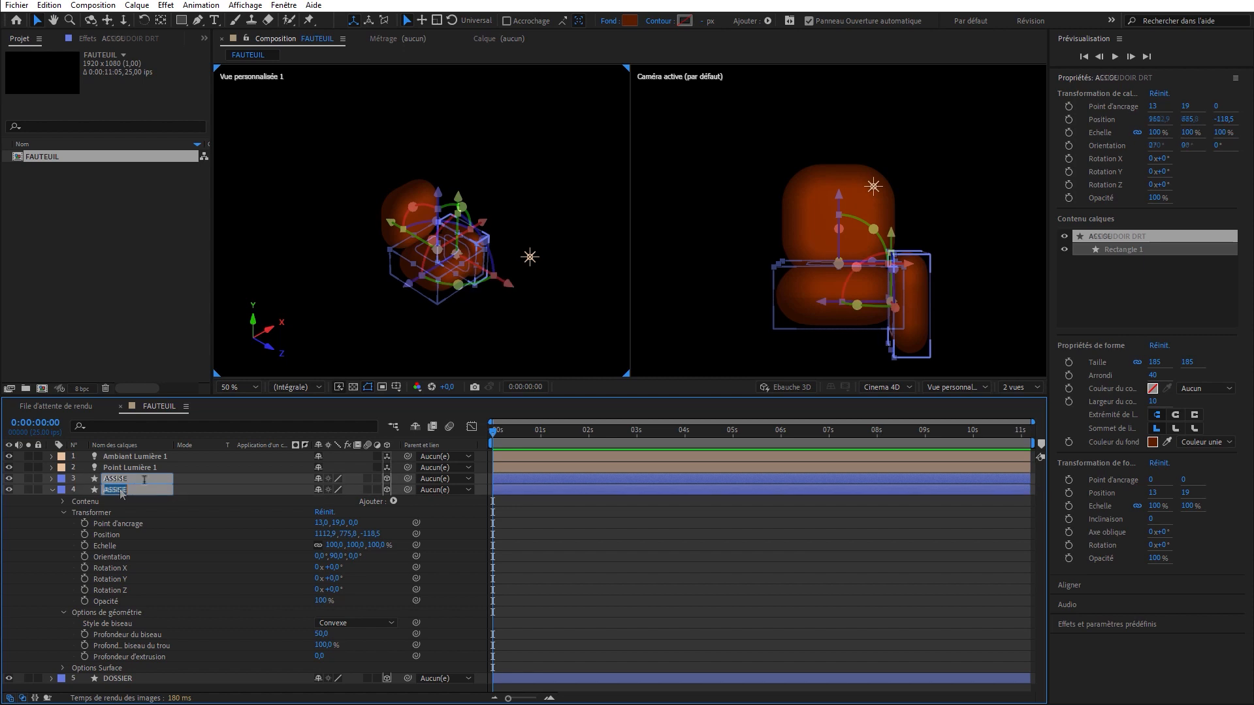
key(Return)
key(Return)
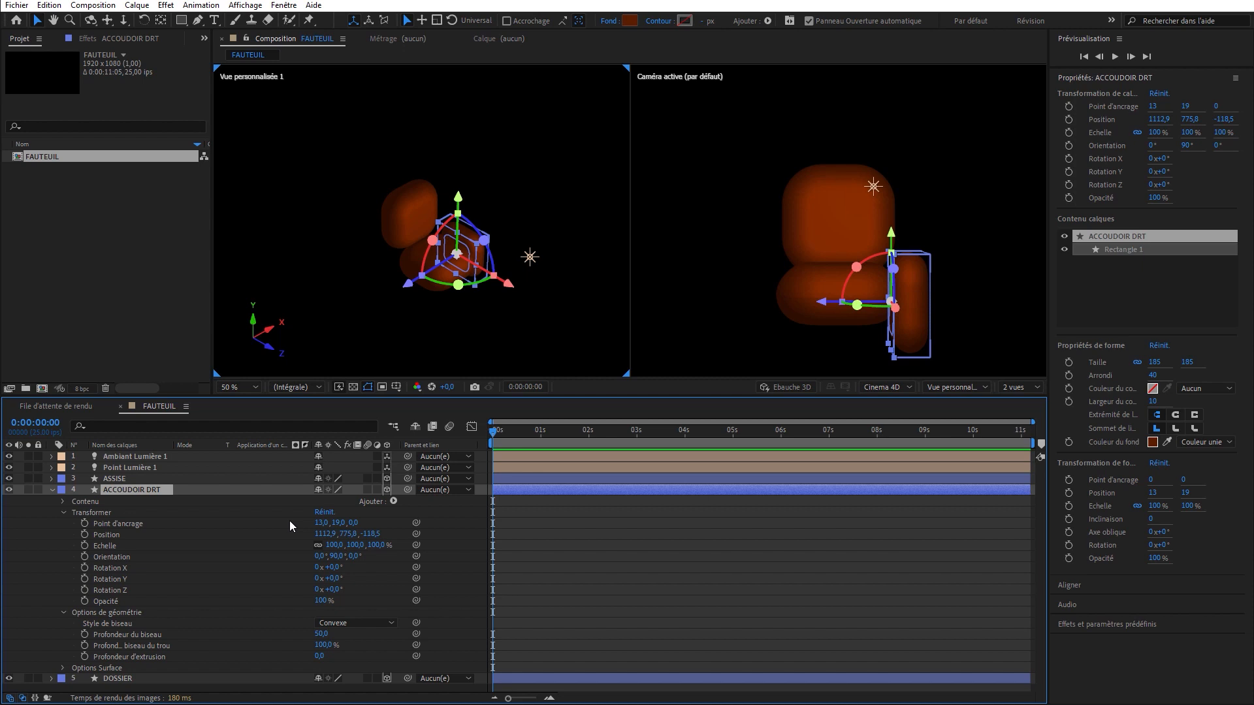
Unlink the ACCOUDOIR DRT rectangle's size values, resize it to about 326 × 253, and move the layer back to Z about -57.
click(64, 501)
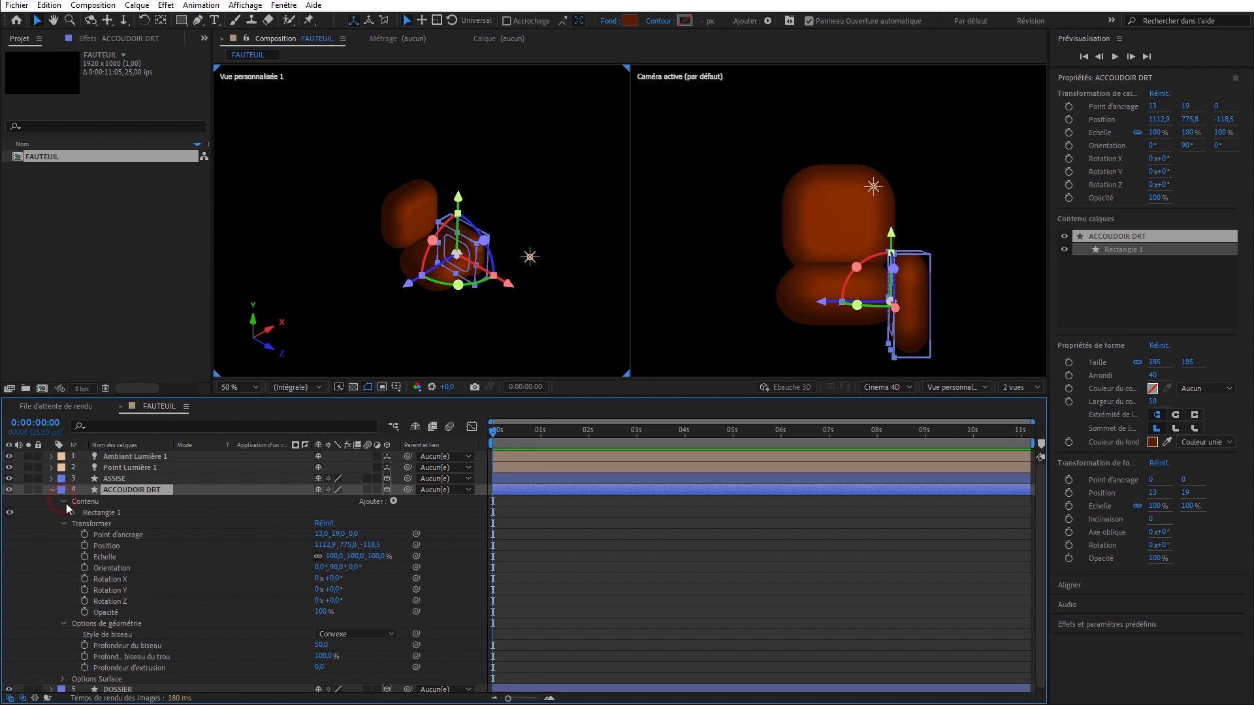
click(75, 512)
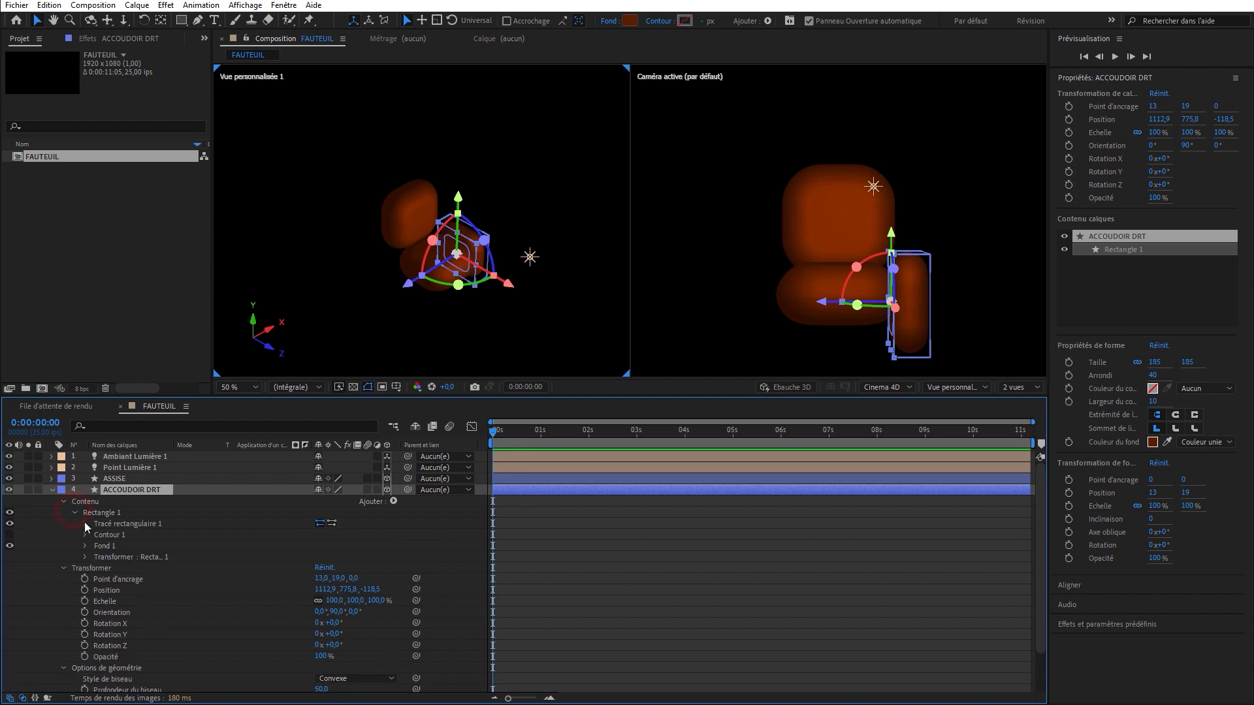
click(85, 524)
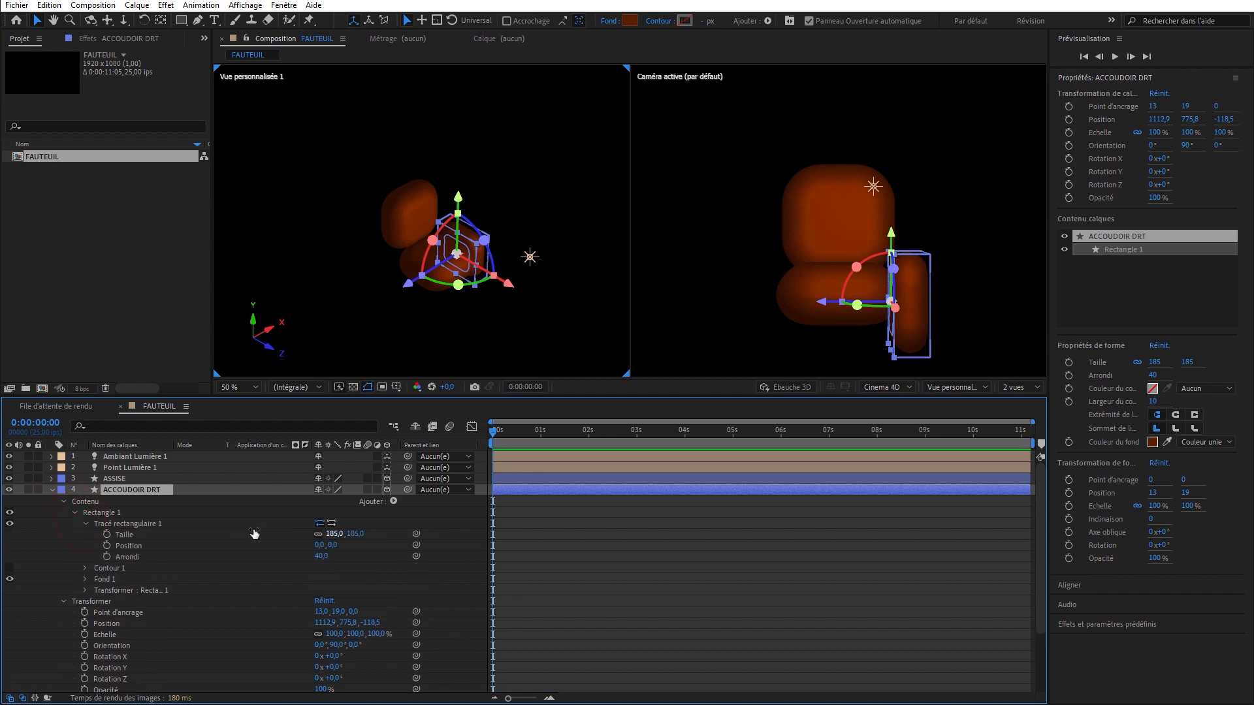
drag(343, 535, 386, 543)
key(period)
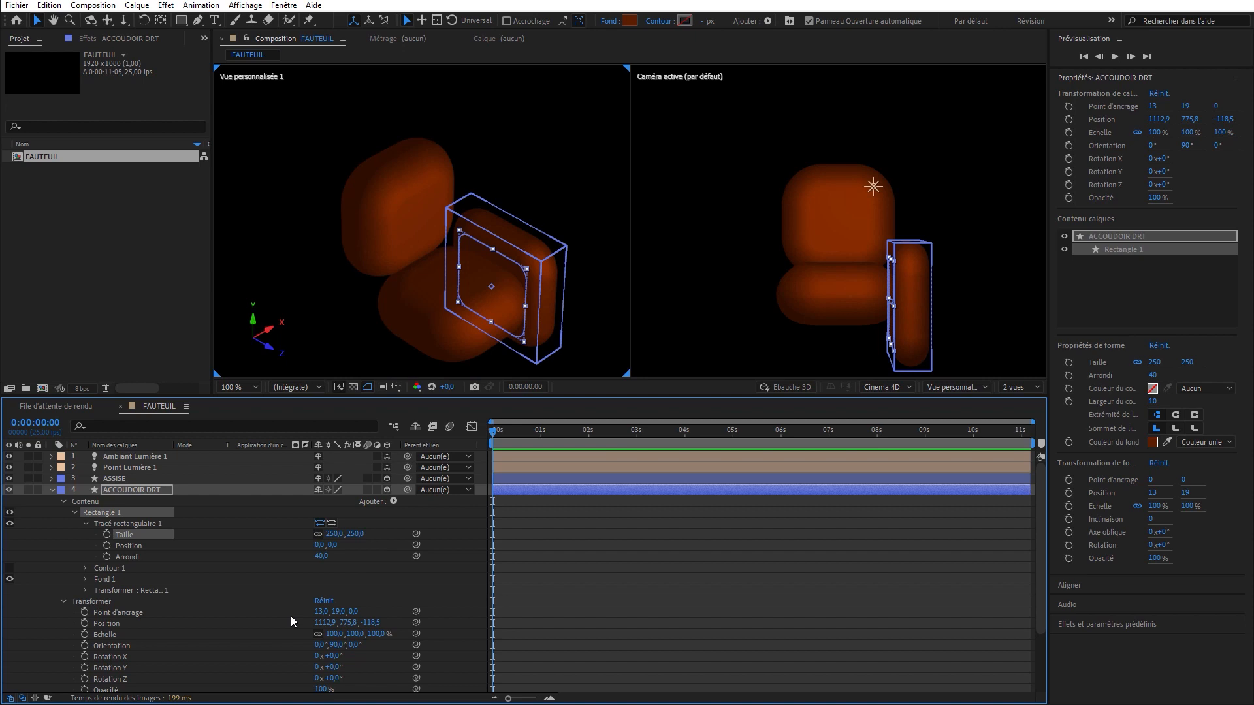
drag(333, 534, 334, 537)
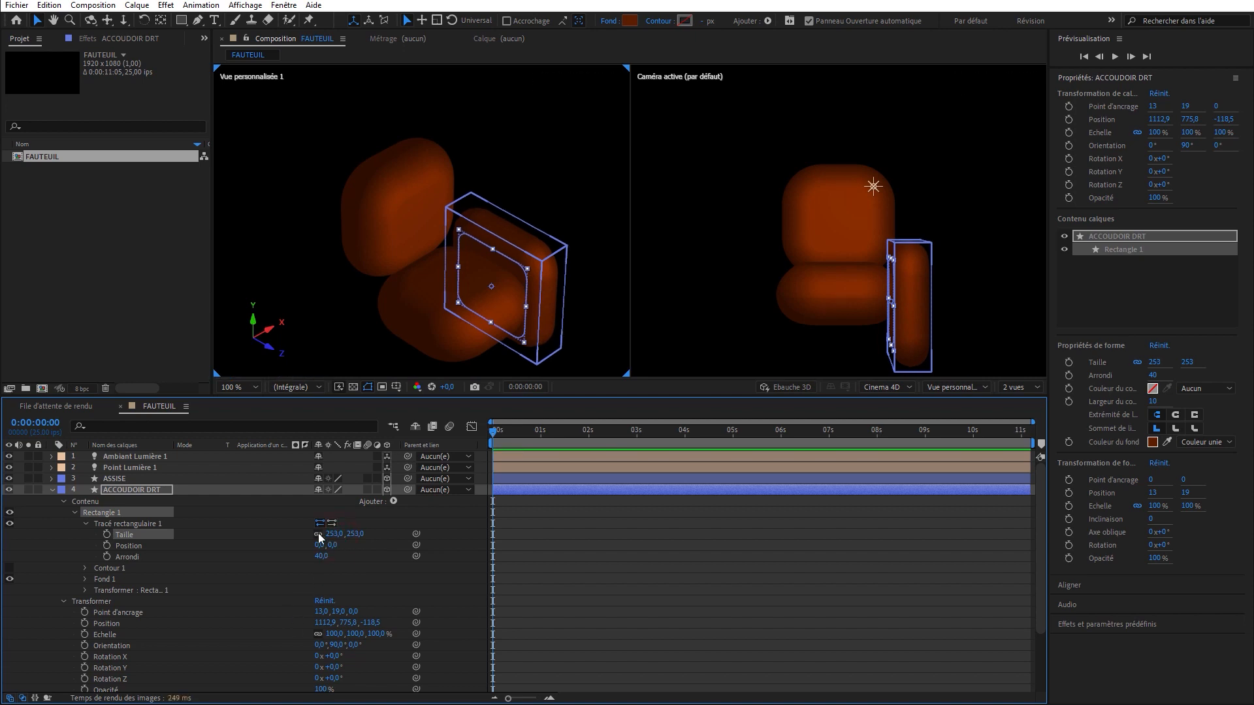
drag(335, 534, 382, 546)
click(519, 486)
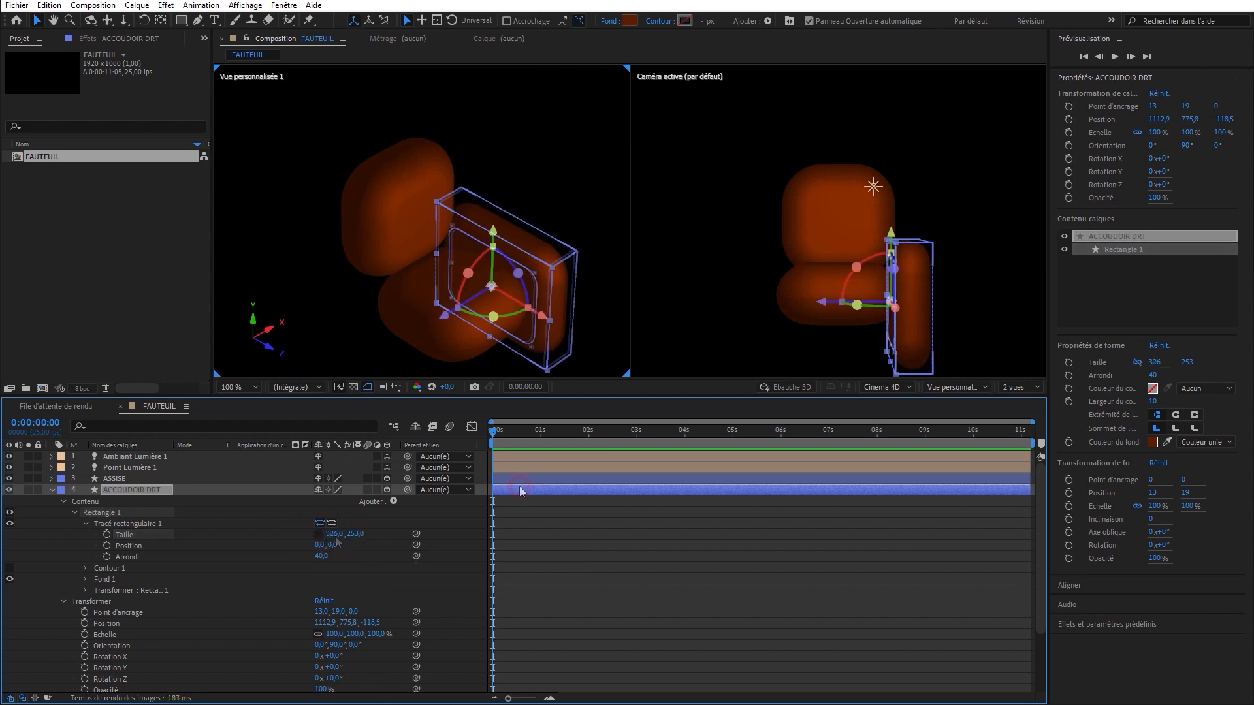
drag(540, 320, 529, 312)
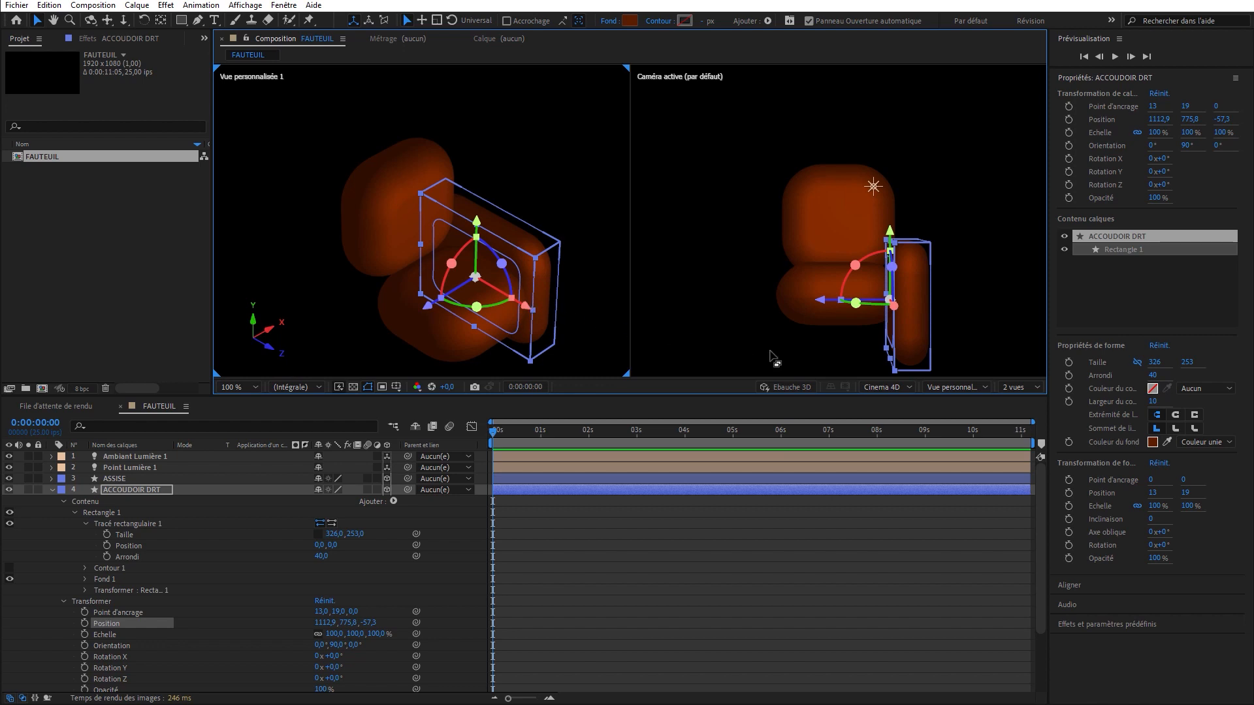
In the Gauche view, widen the ACCOUDOIR DRT rectangle to about 357 and set its roundness to 80.
click(957, 385)
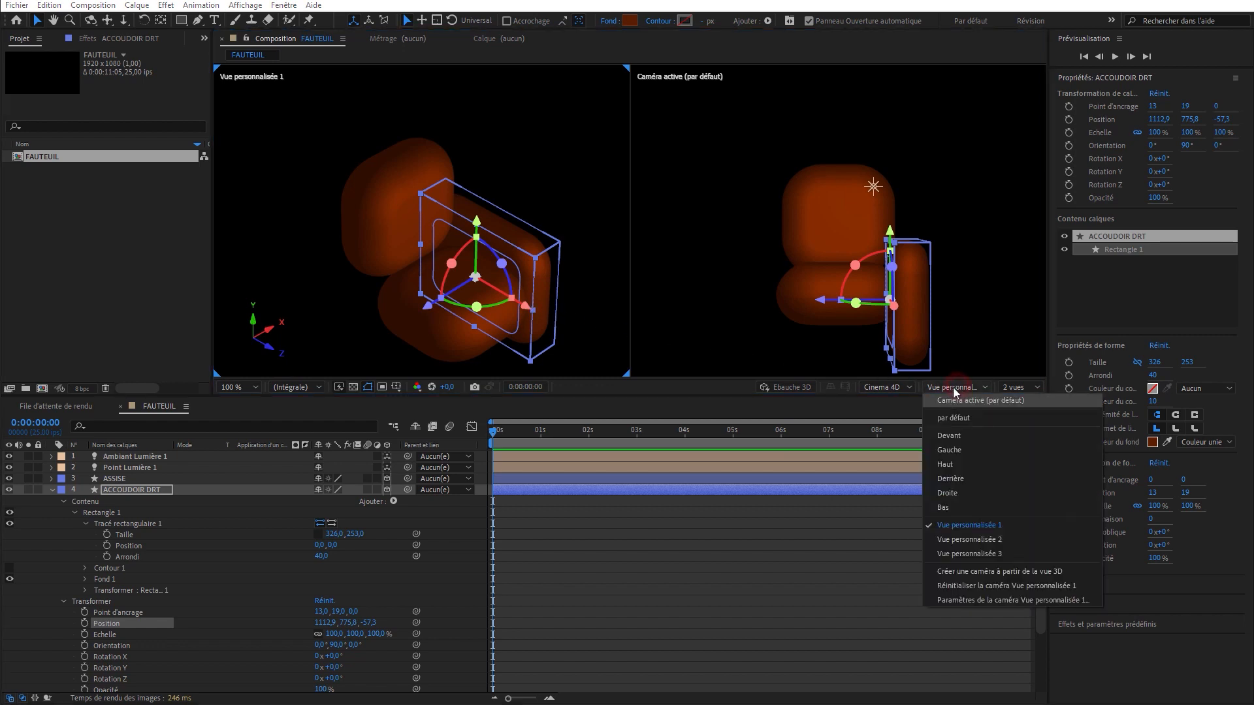
click(970, 449)
key(comma)
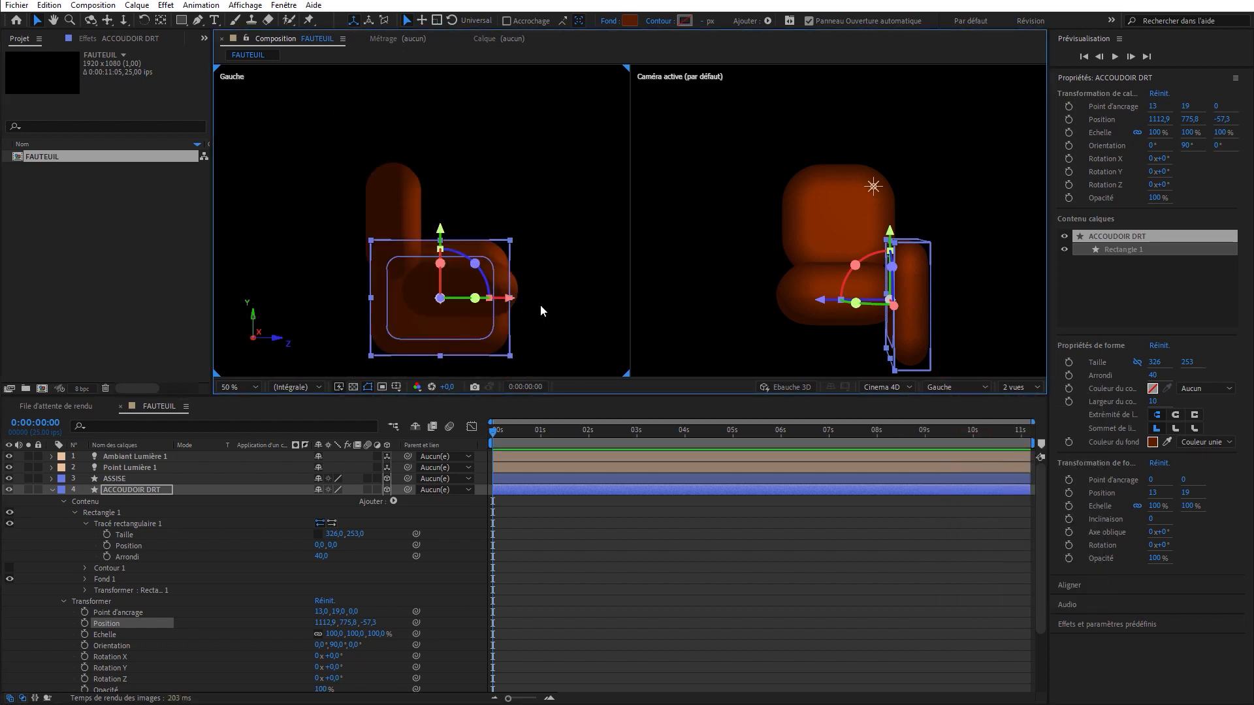
mouse_move(334, 533)
mouse_down()
mouse_move(358, 535)
mouse_move(333, 559)
mouse_up()
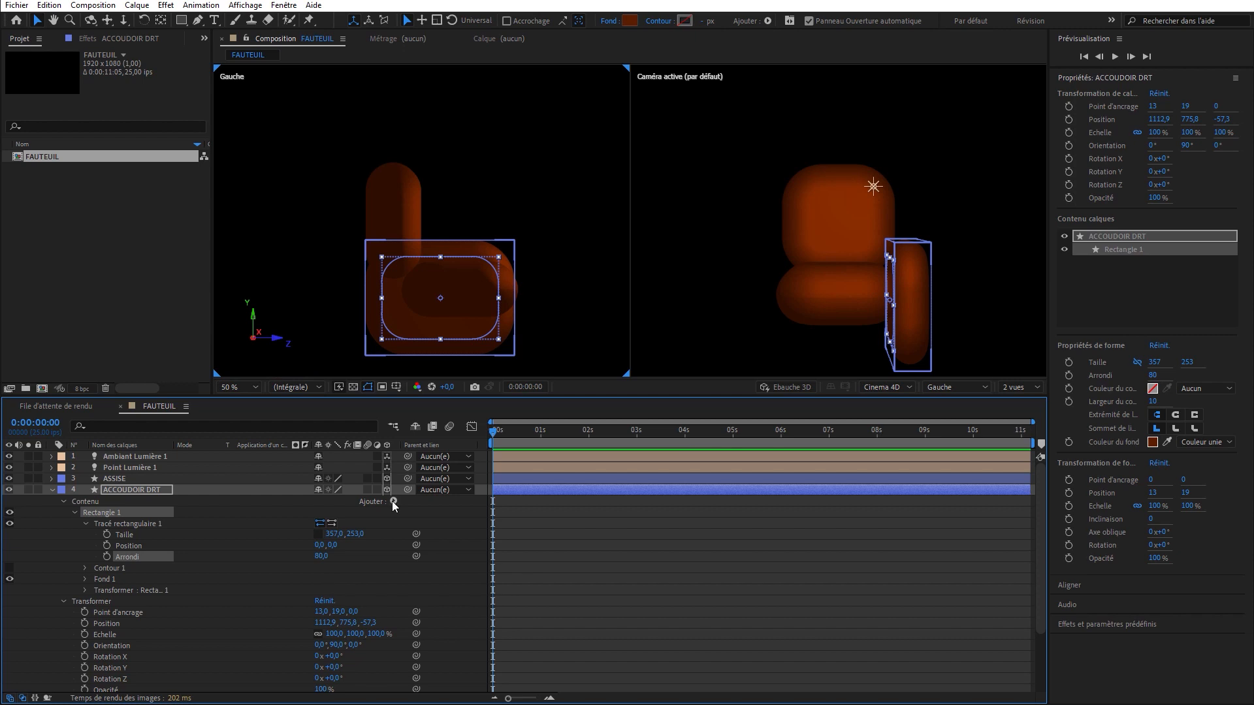
Skew the ACCOUDOIR DRT rectangle with an Inclinaison of 15 and widen it to about 379.
scroll(229, 549, down, 3)
click(85, 556)
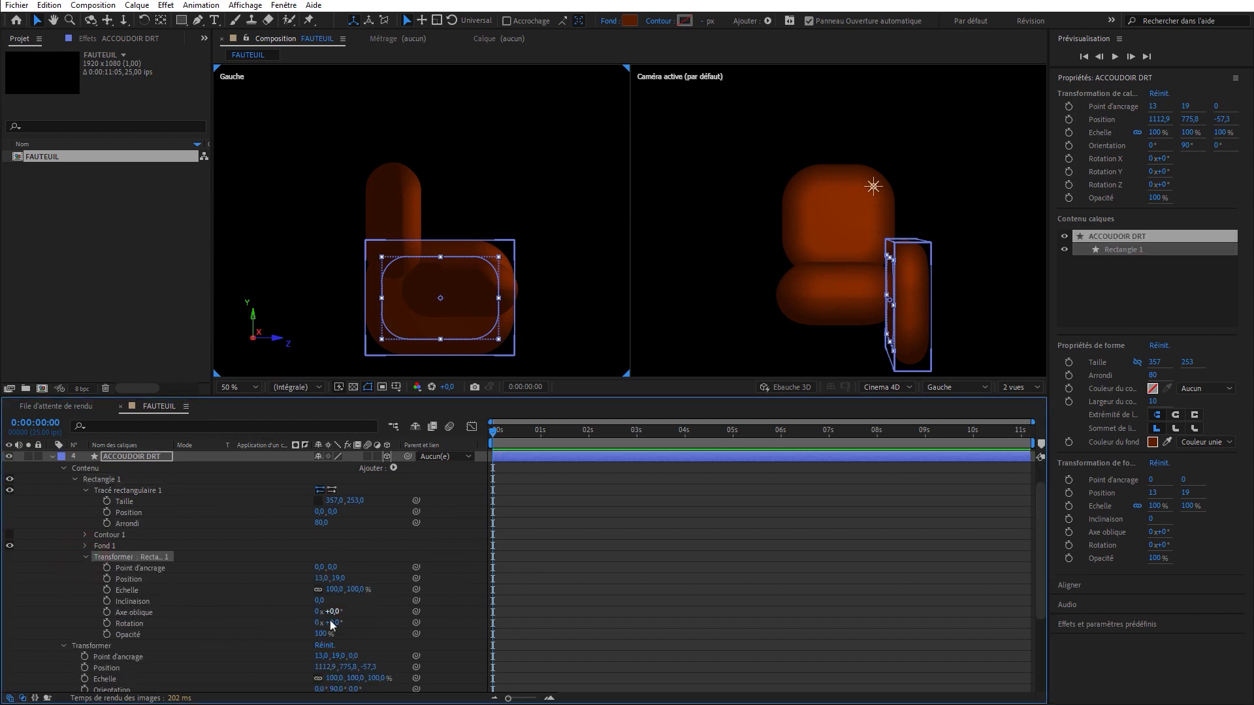
drag(320, 600, 332, 604)
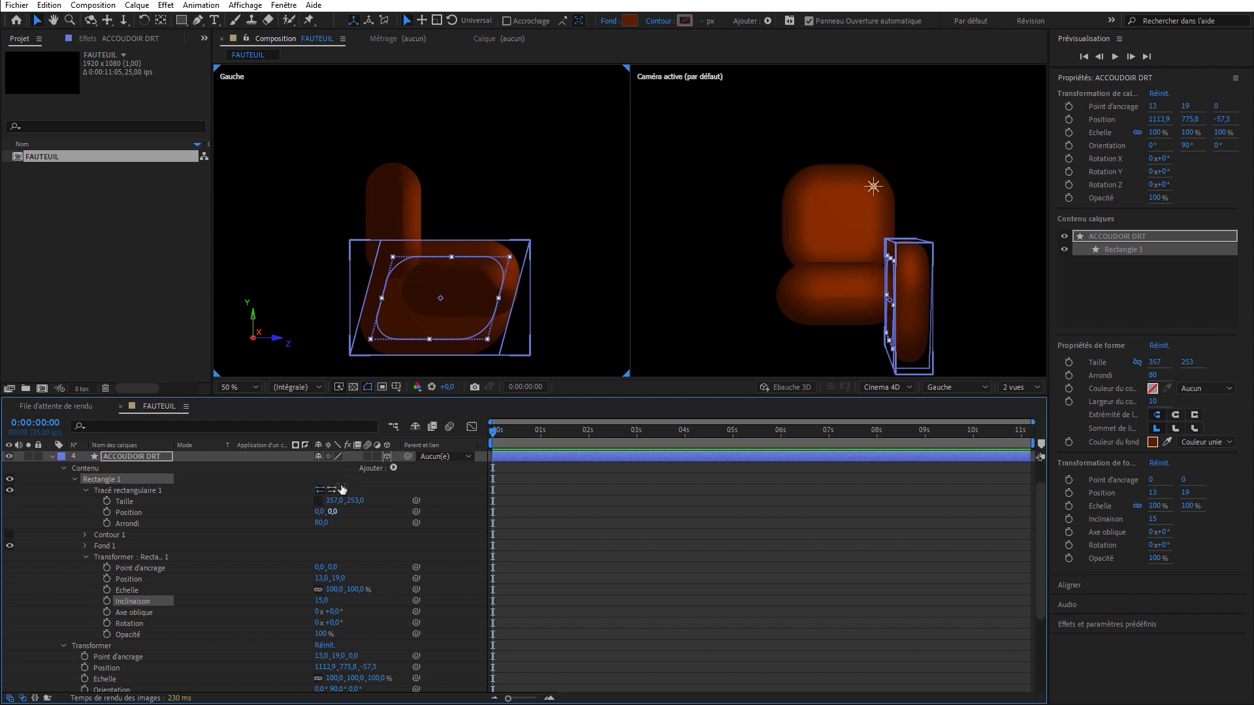
drag(335, 507, 362, 518)
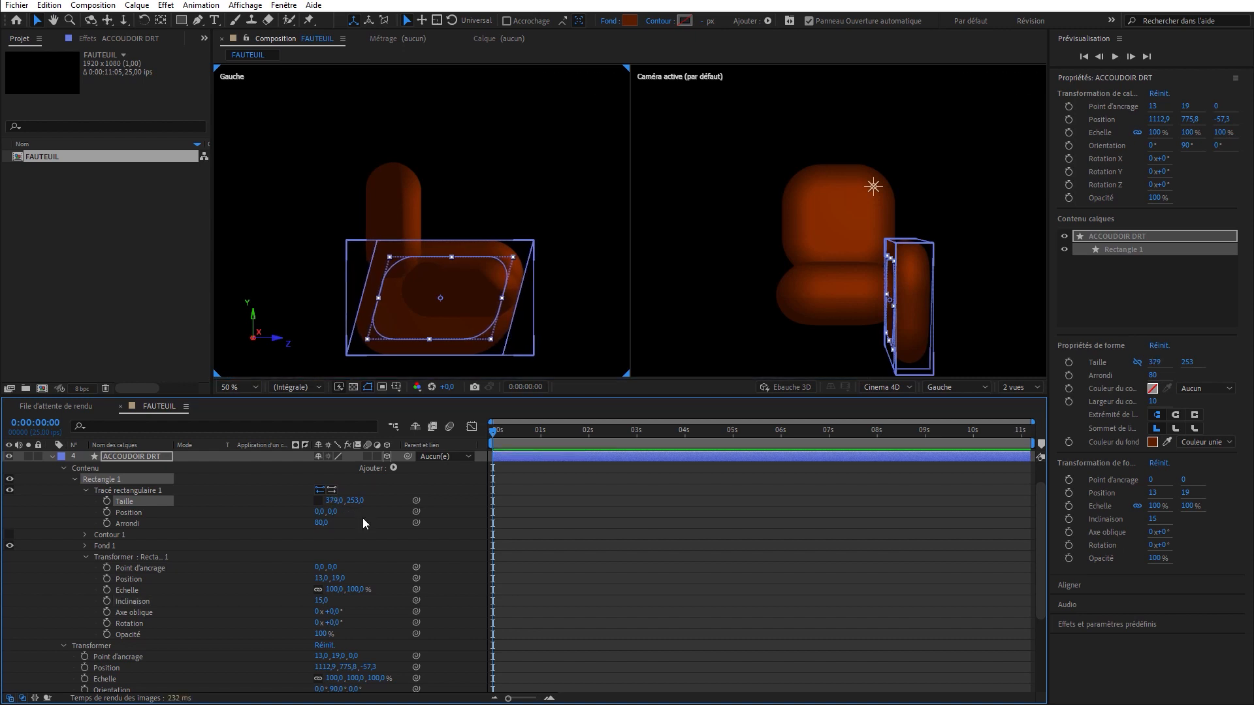
Convert the armrest's Rectangle 1 to a Bézier path and select the resulting Tracé 1.
right_click(128, 481)
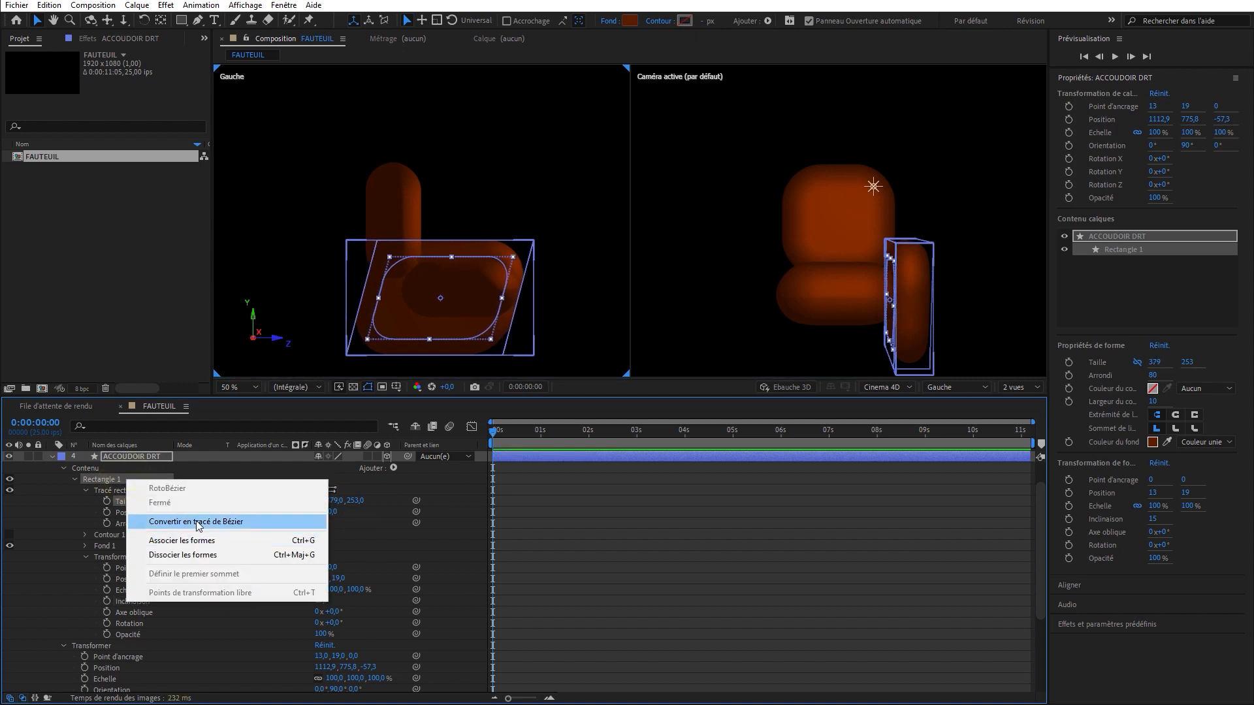
click(196, 522)
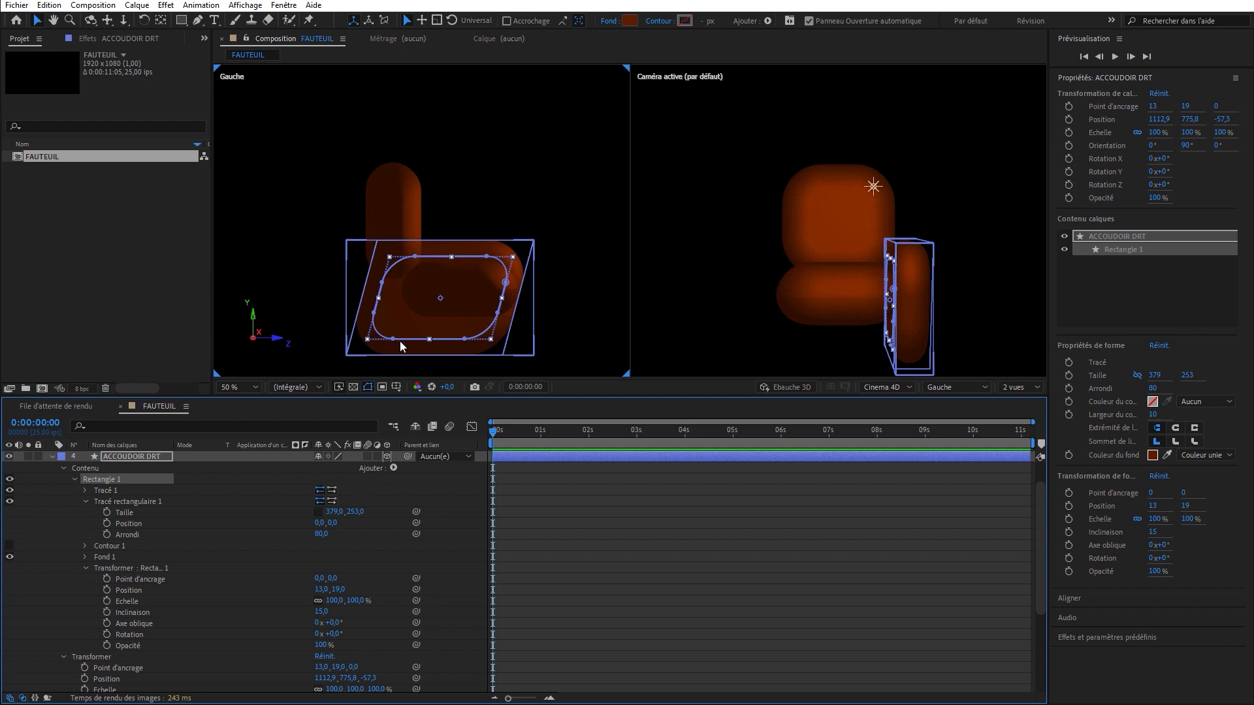
click(108, 492)
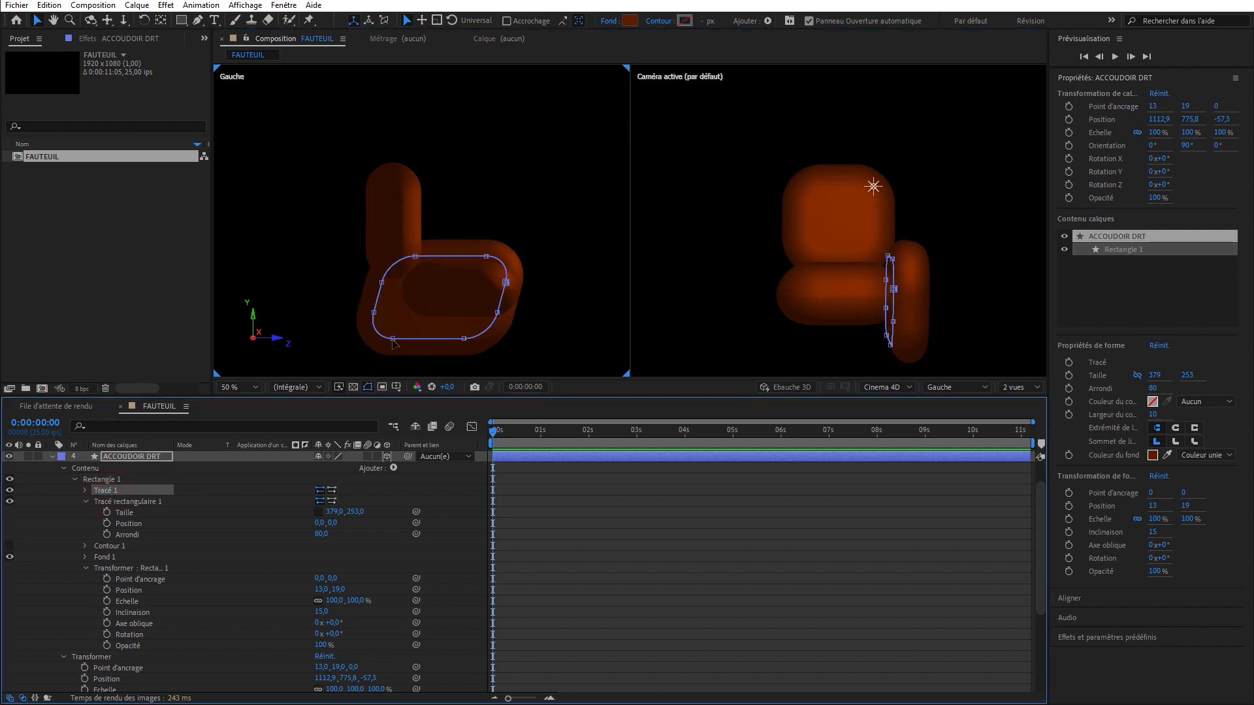
Reshape the lower rear corner of the armrest's Tracé 1 by adjusting its vertices and tangents with the vertex conversion tool.
drag(392, 340, 411, 345)
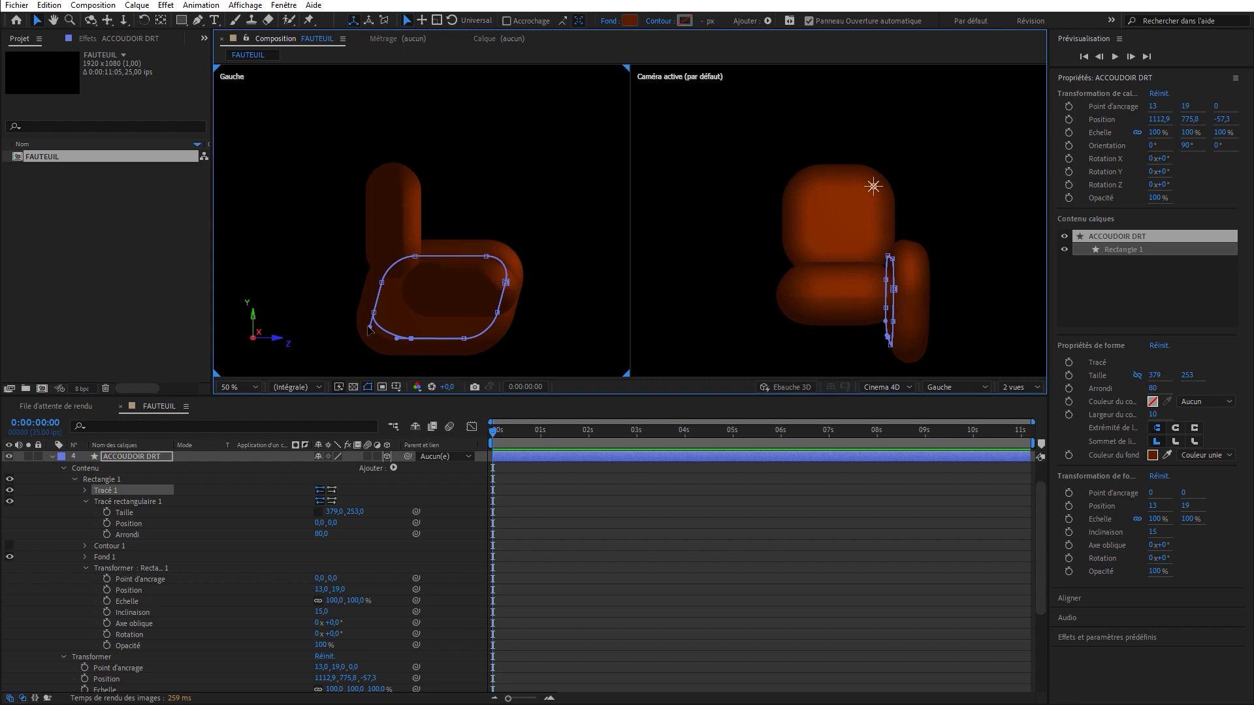
drag(370, 326, 368, 327)
click(199, 21)
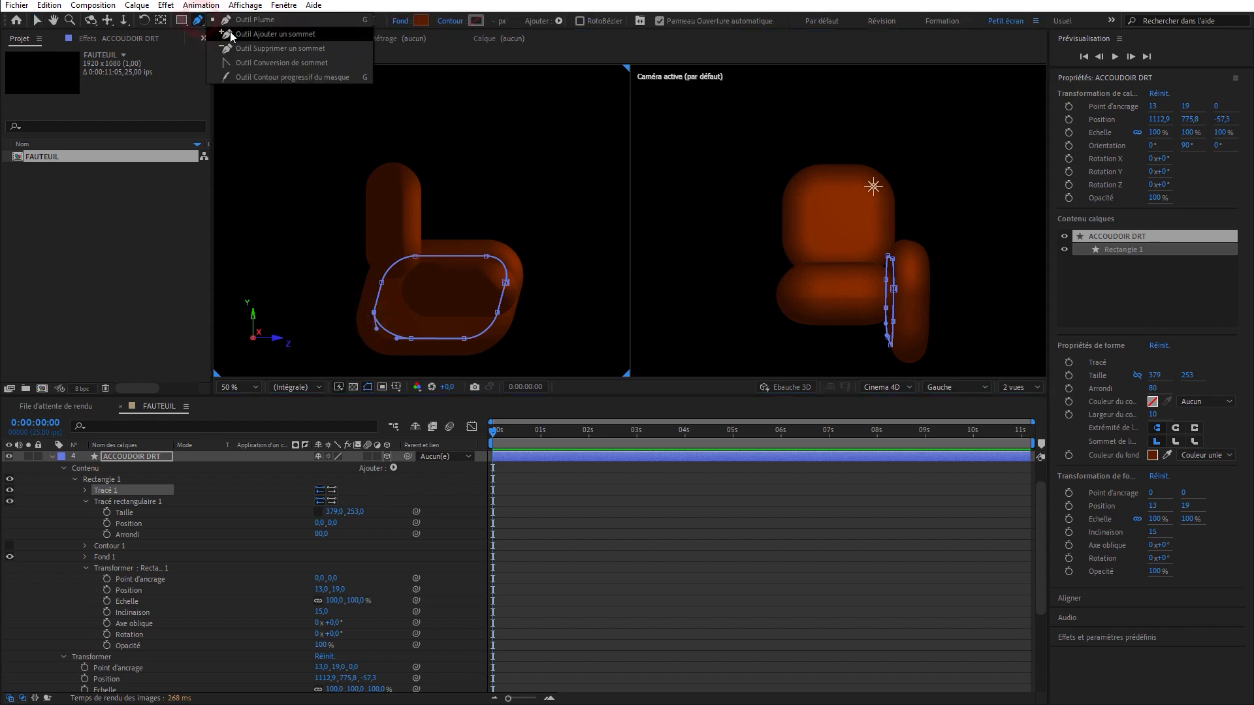
click(234, 61)
mouse_move(374, 312)
mouse_down()
mouse_move(371, 292)
mouse_move(385, 316)
mouse_up()
key(v)
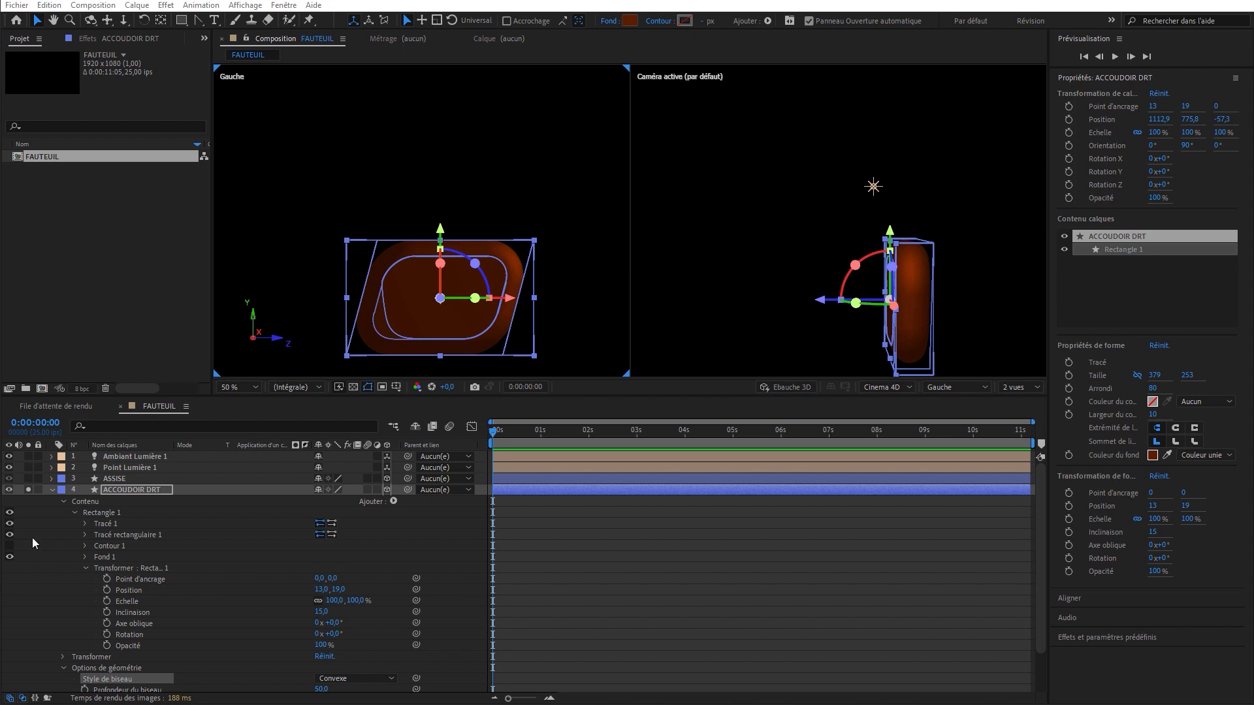
Hide Tracé rectangulaire 1 in the ACCOUDOIR DRT layer and turn off the layer's solo so the whole armchair shows.
click(84, 535)
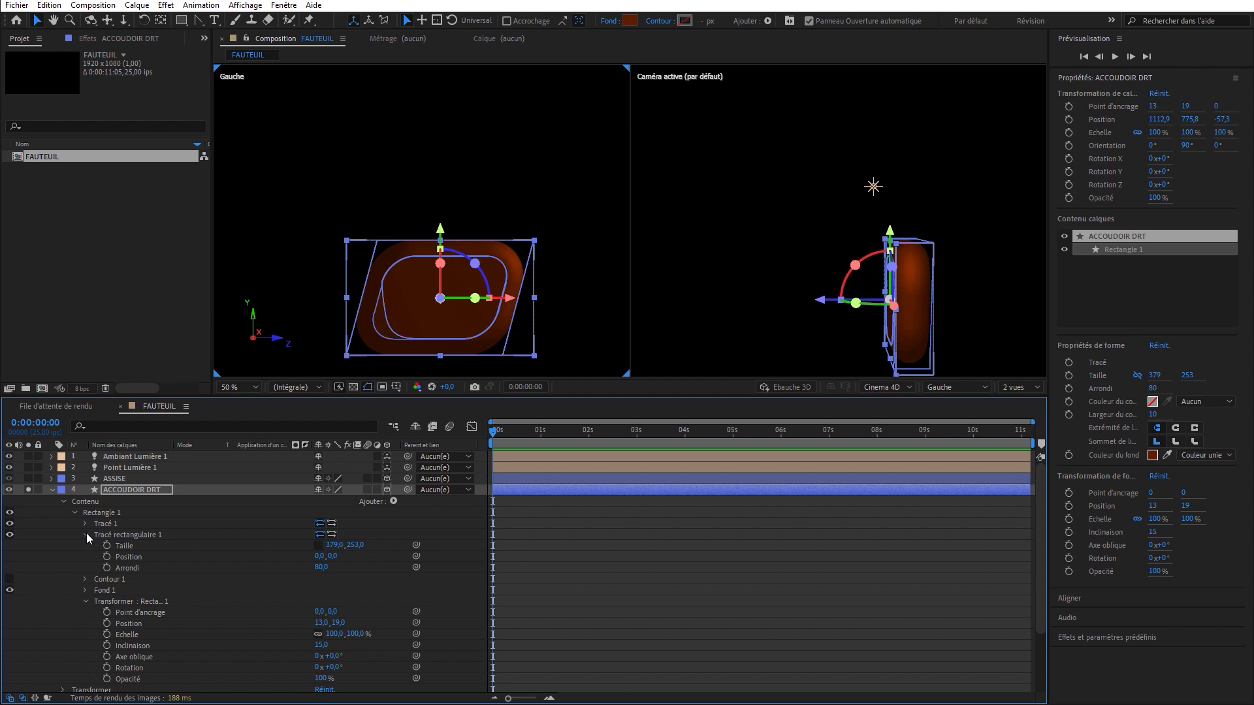
click(85, 535)
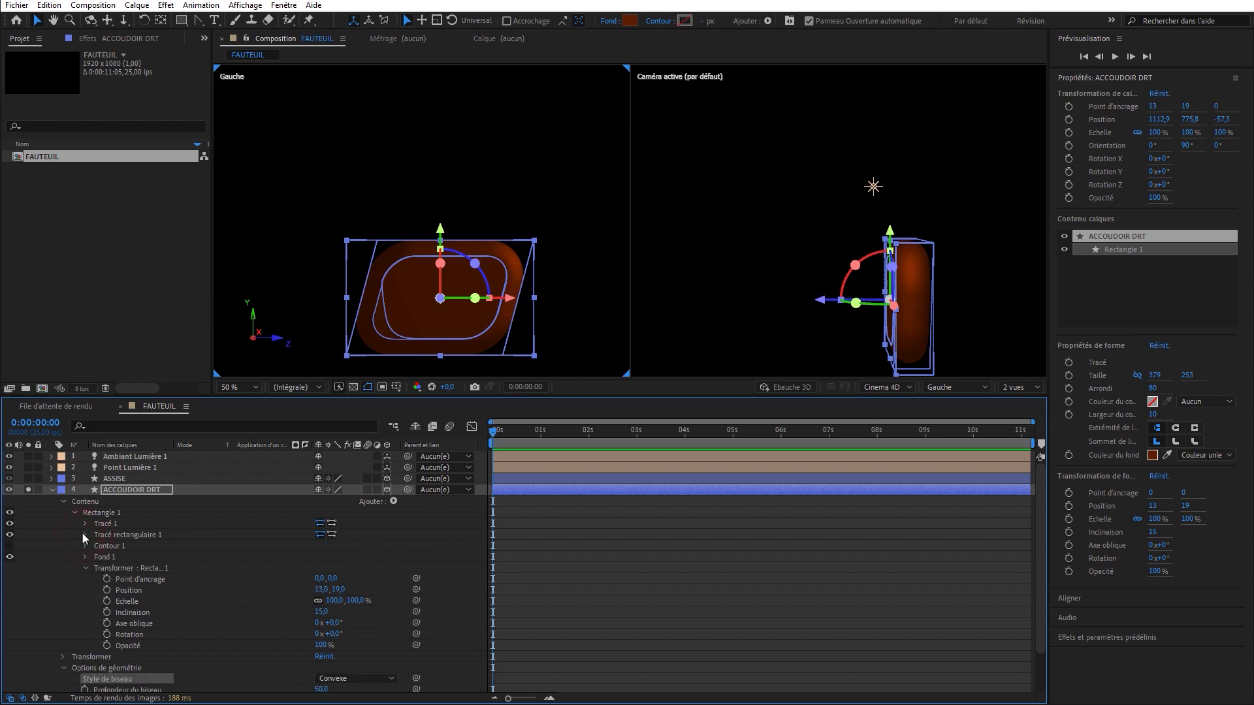
click(12, 536)
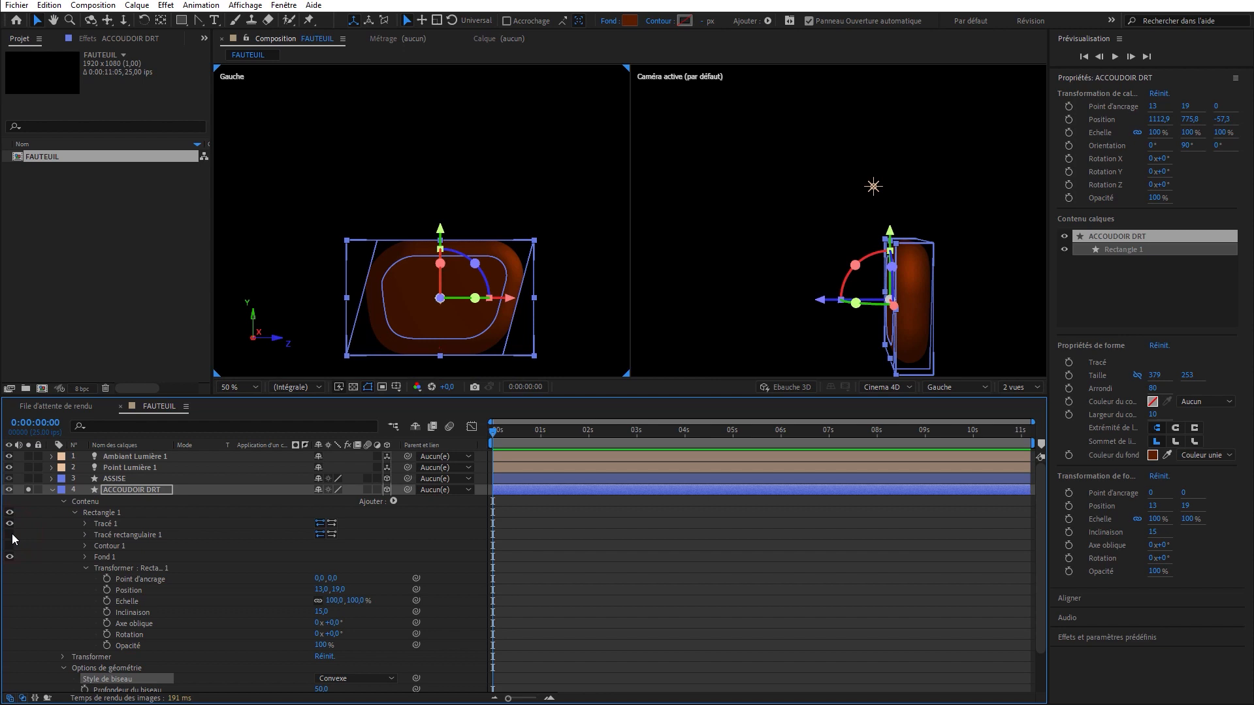
click(28, 490)
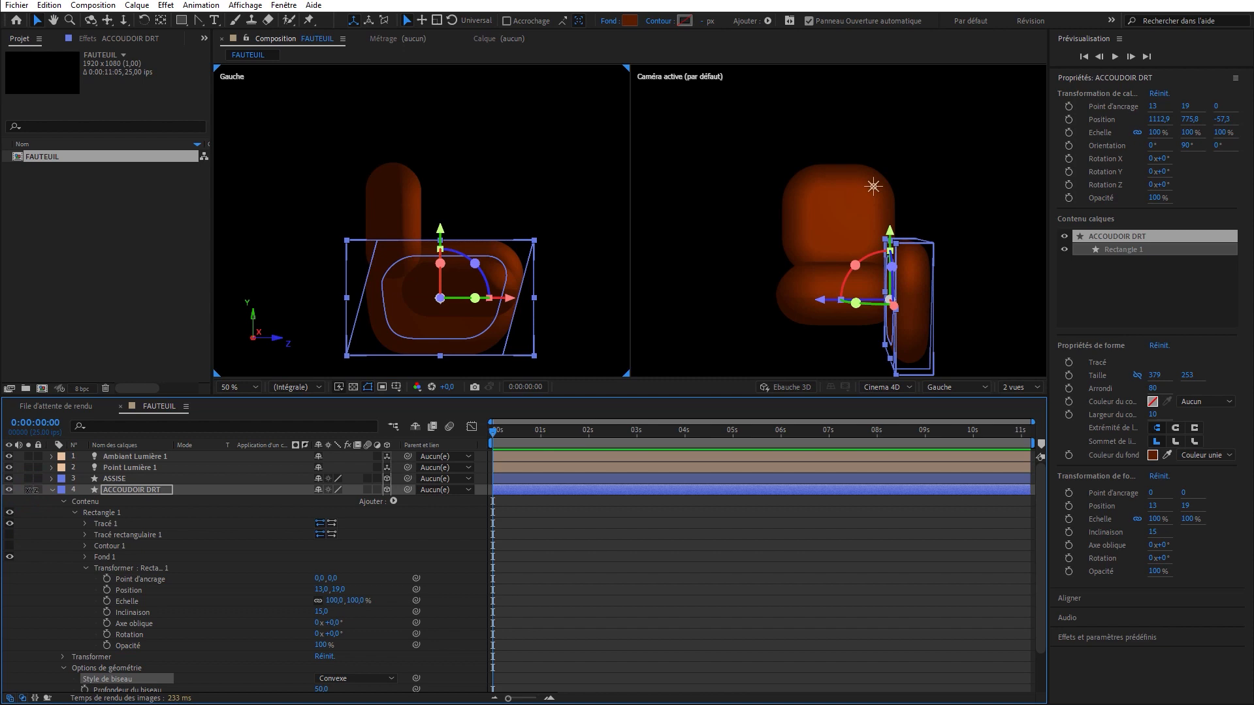
Unlink the size values of the DOSSIER rectangle and try stretching its height to 314.
click(395, 216)
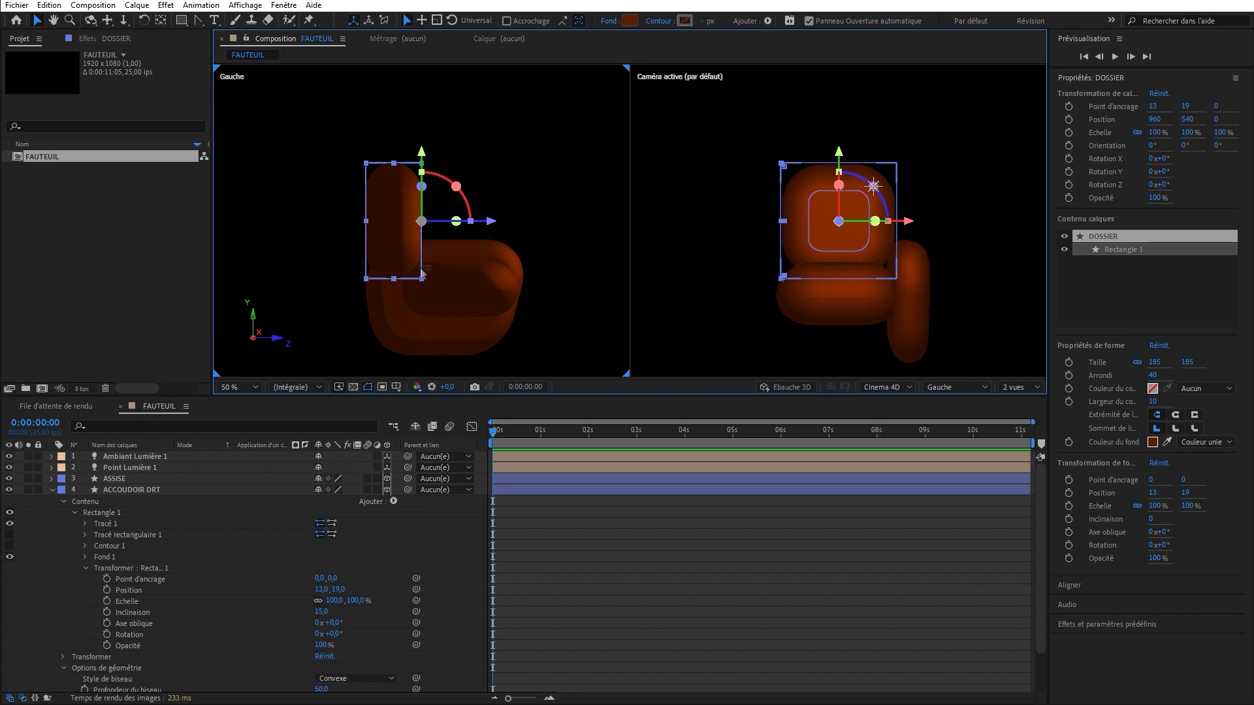
click(53, 490)
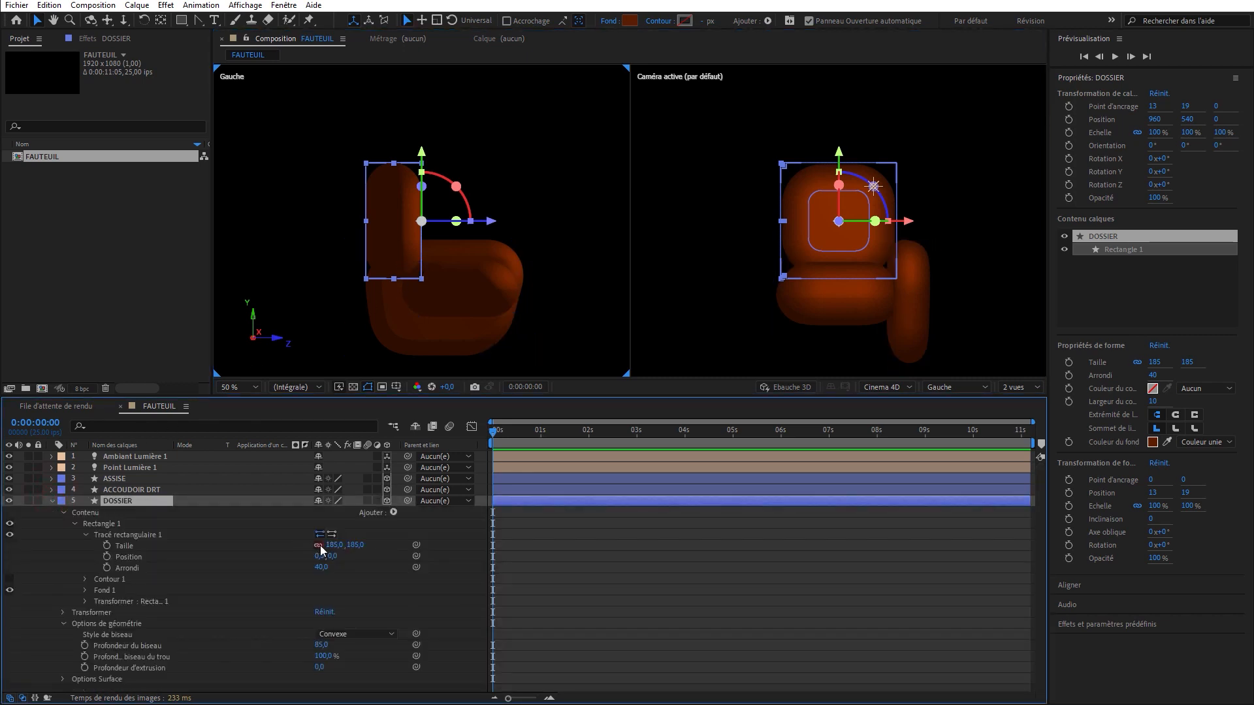
click(318, 545)
drag(357, 550, 437, 542)
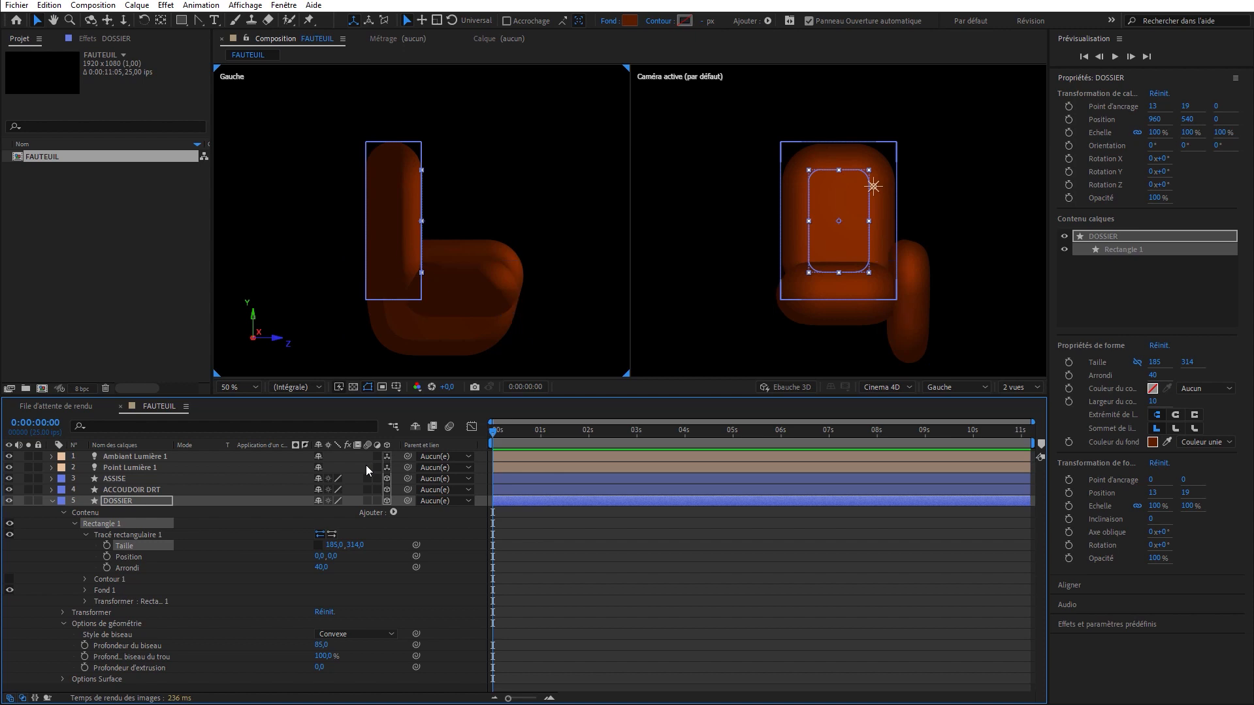
key(ctrl+z)
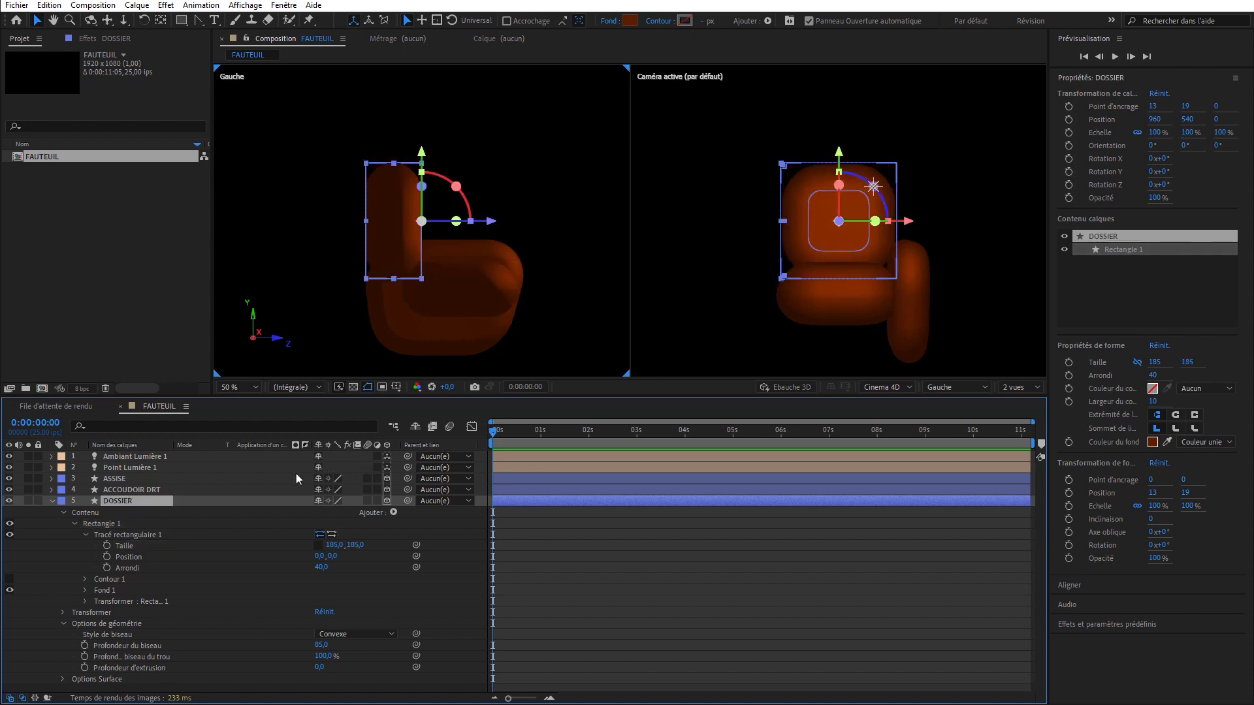
Tilt the DOSSIER layer to an X orientation of about 355° and shift it slightly backwards in the Gauche view.
click(51, 501)
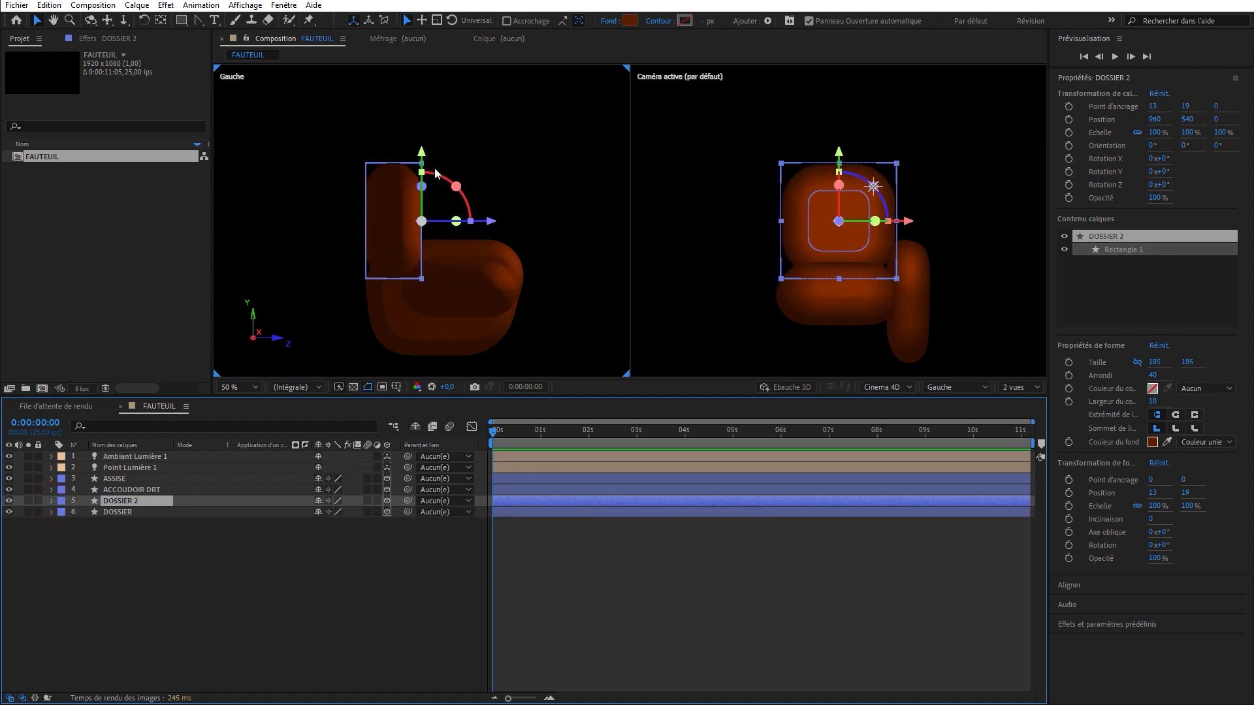
drag(435, 173, 454, 185)
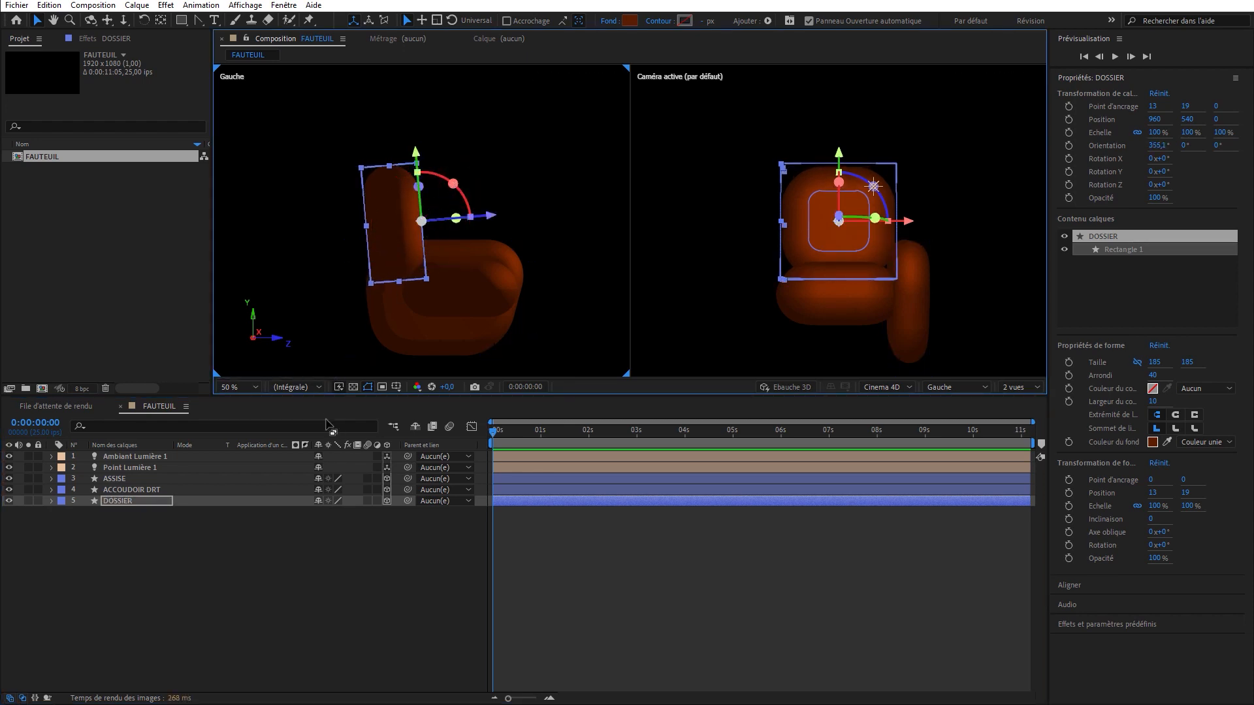
drag(494, 216, 490, 218)
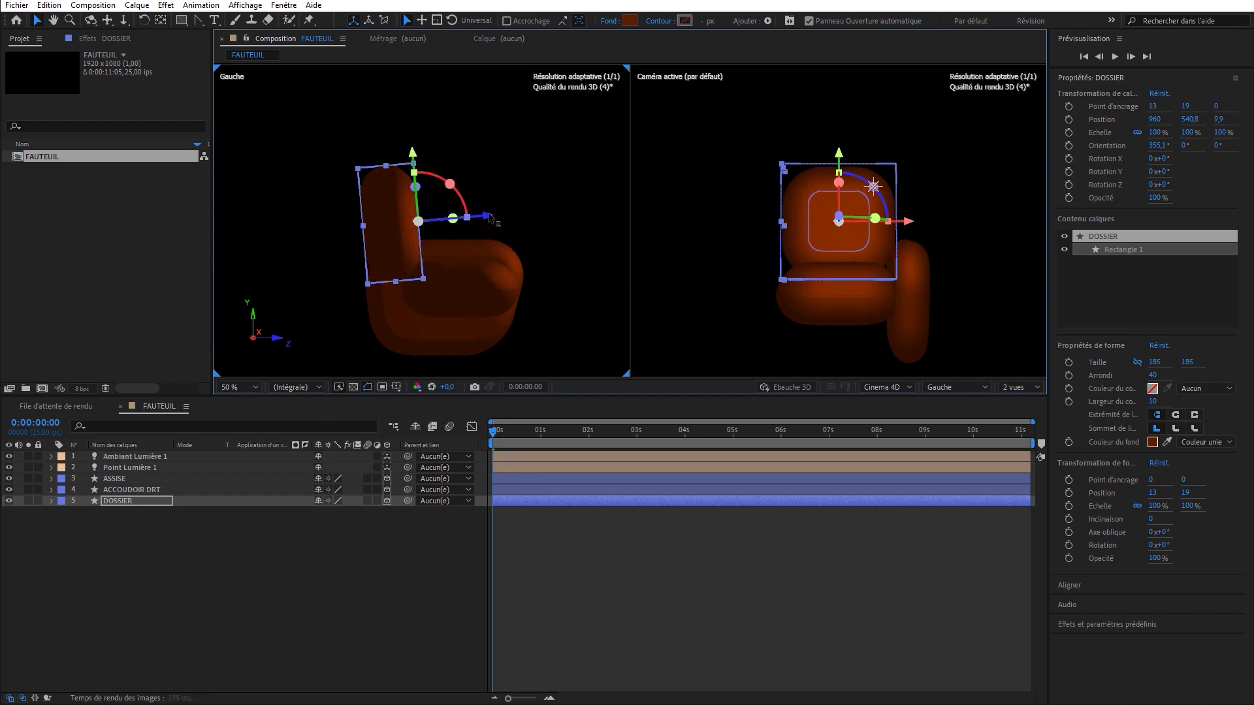
Duplicate the DOSSIER layer down to Y about 764 and set the copy's rectangle height to 85.
drag(414, 155, 413, 232)
key(ctrl+d)
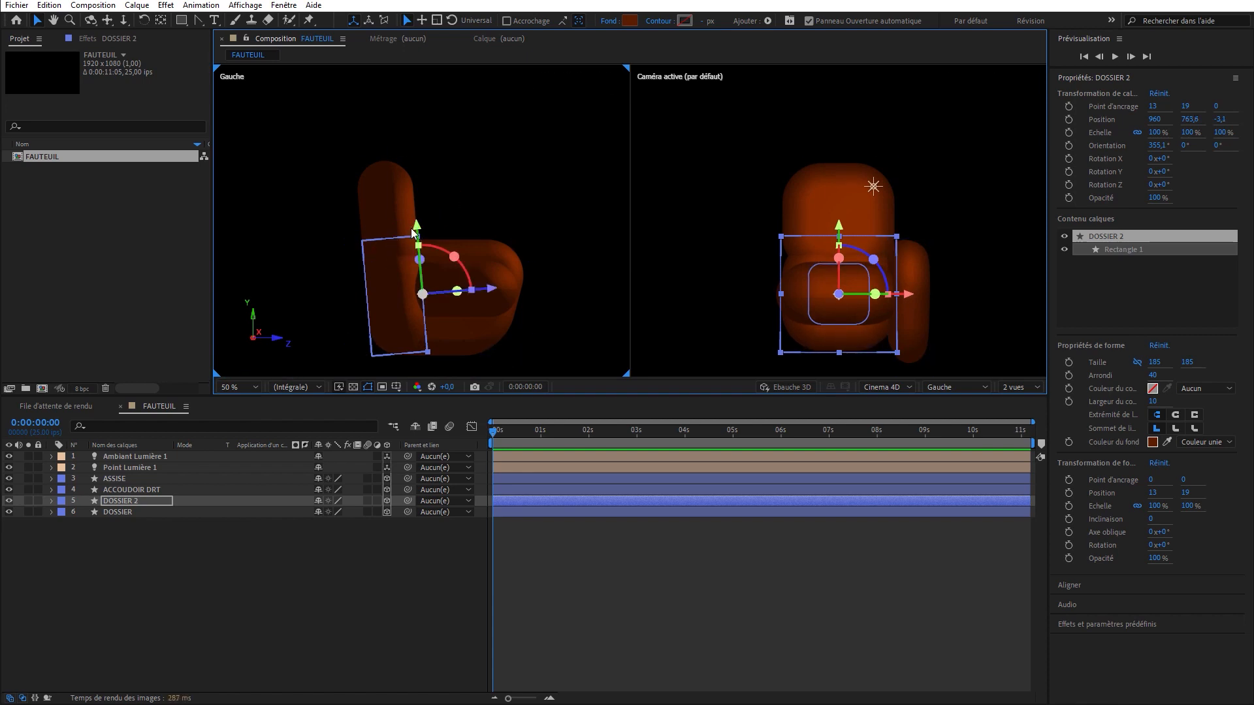
scroll(839, 221, up, 1)
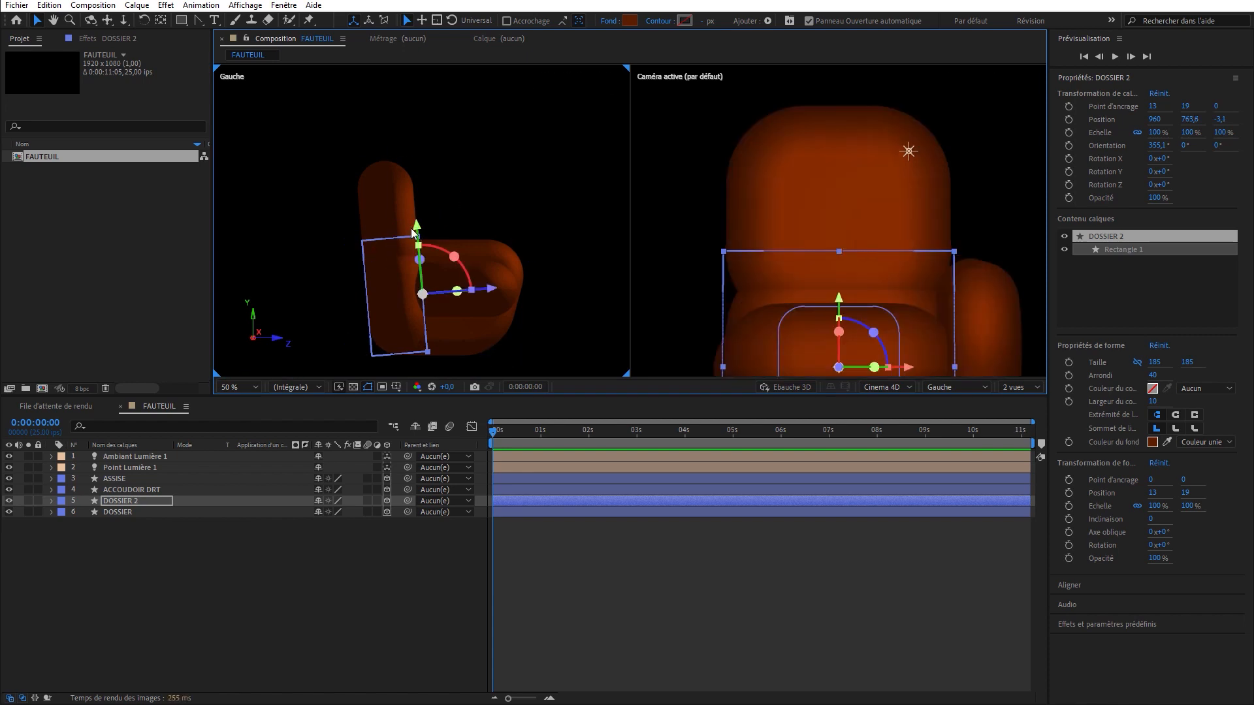
click(52, 501)
click(63, 513)
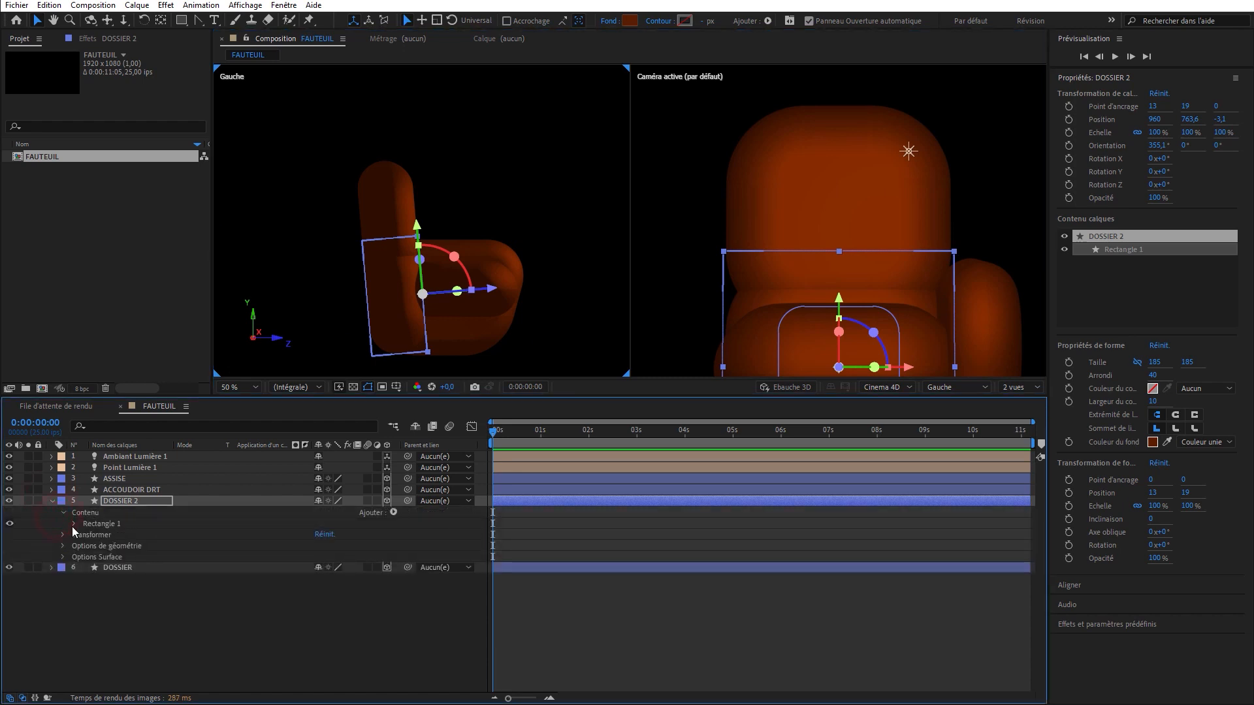
click(74, 525)
click(84, 535)
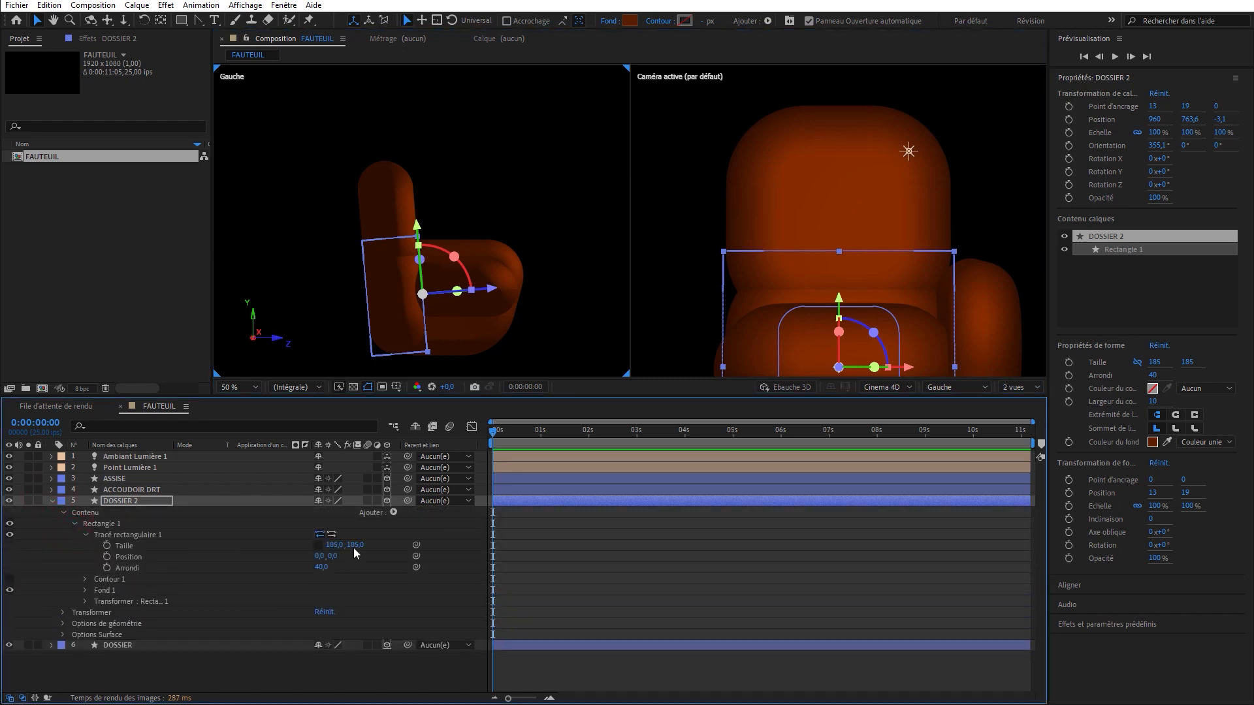
drag(358, 552, 300, 560)
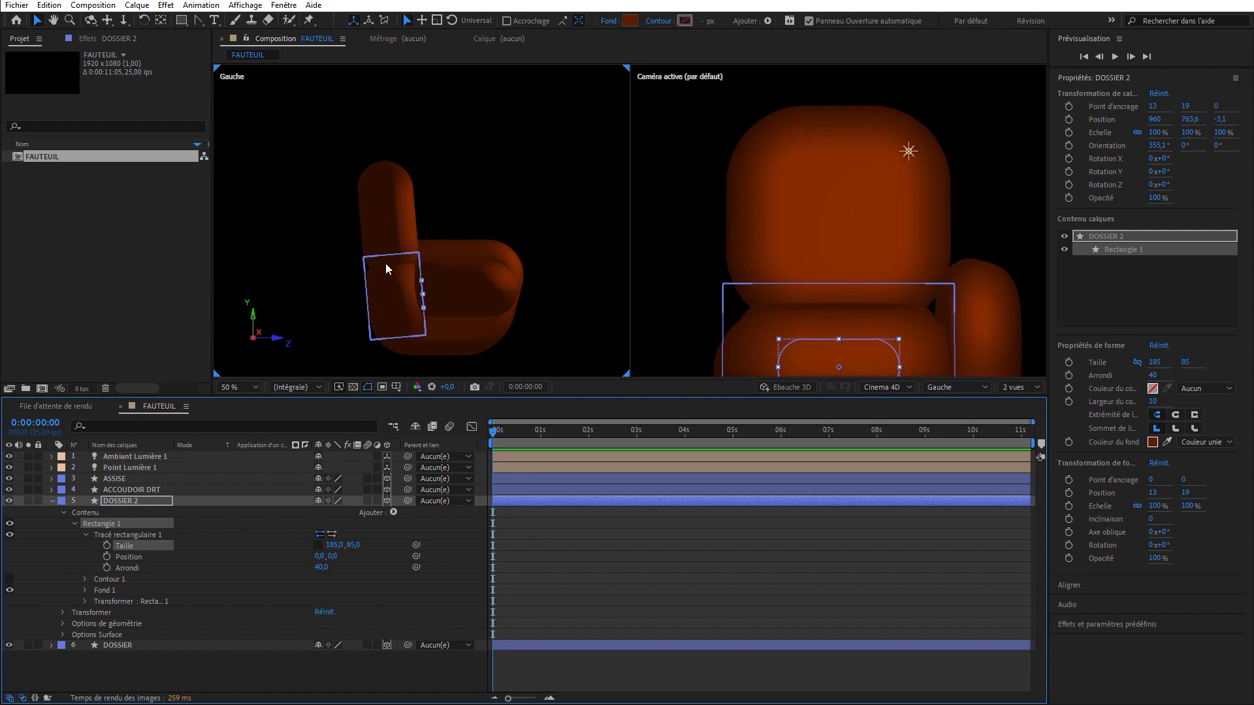
Raise ACCOUDOIR DRT to Y about 734 and place a duplicate of it on the opposite side at X about 731.
click(449, 355)
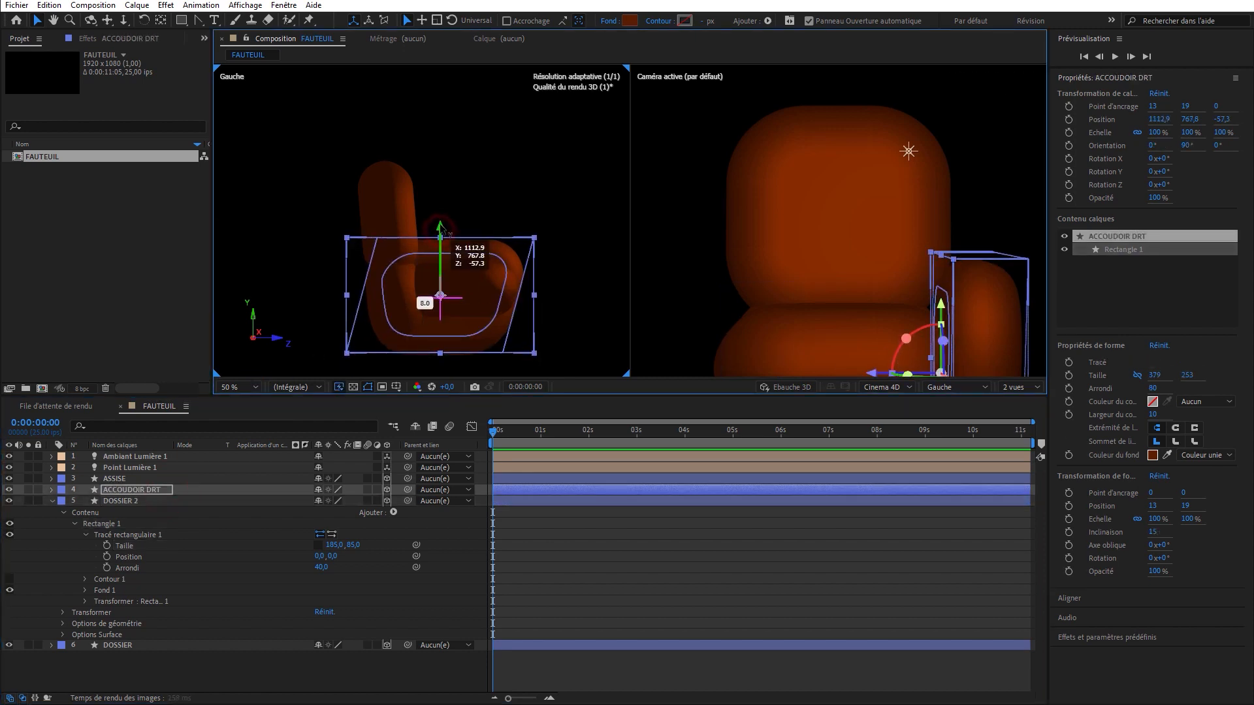
drag(444, 231, 441, 217)
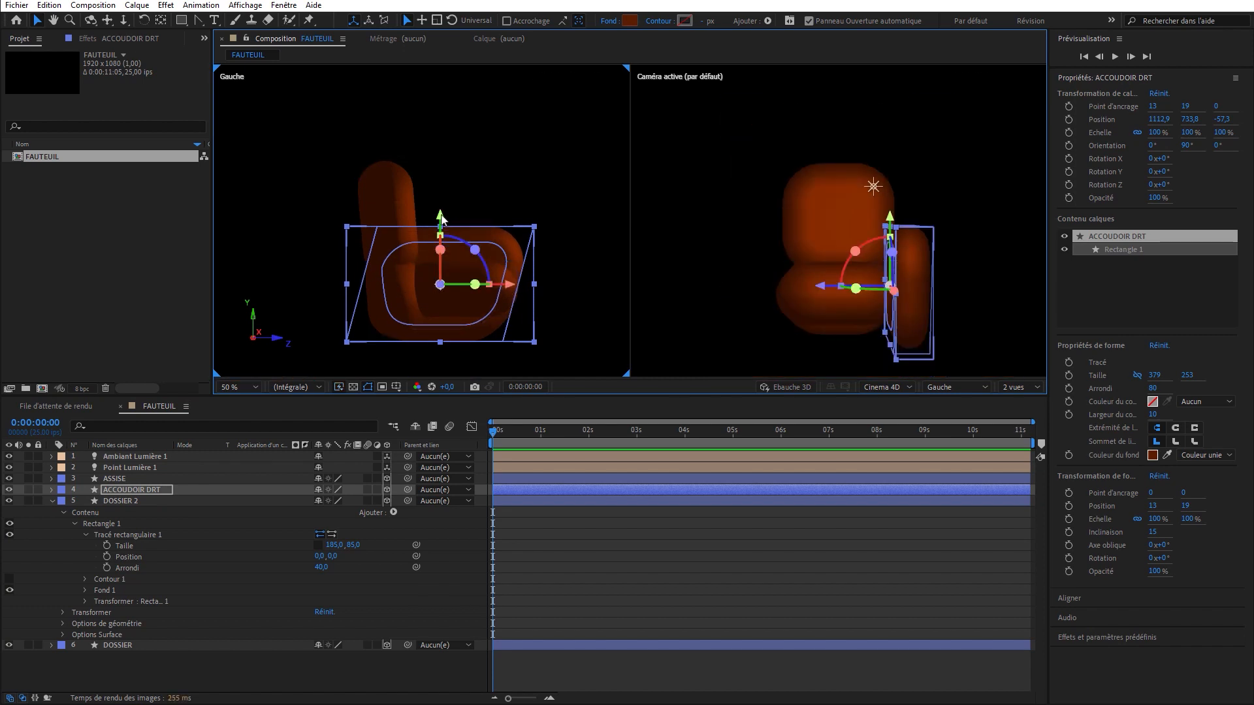
key(ctrl+d)
click(572, 314)
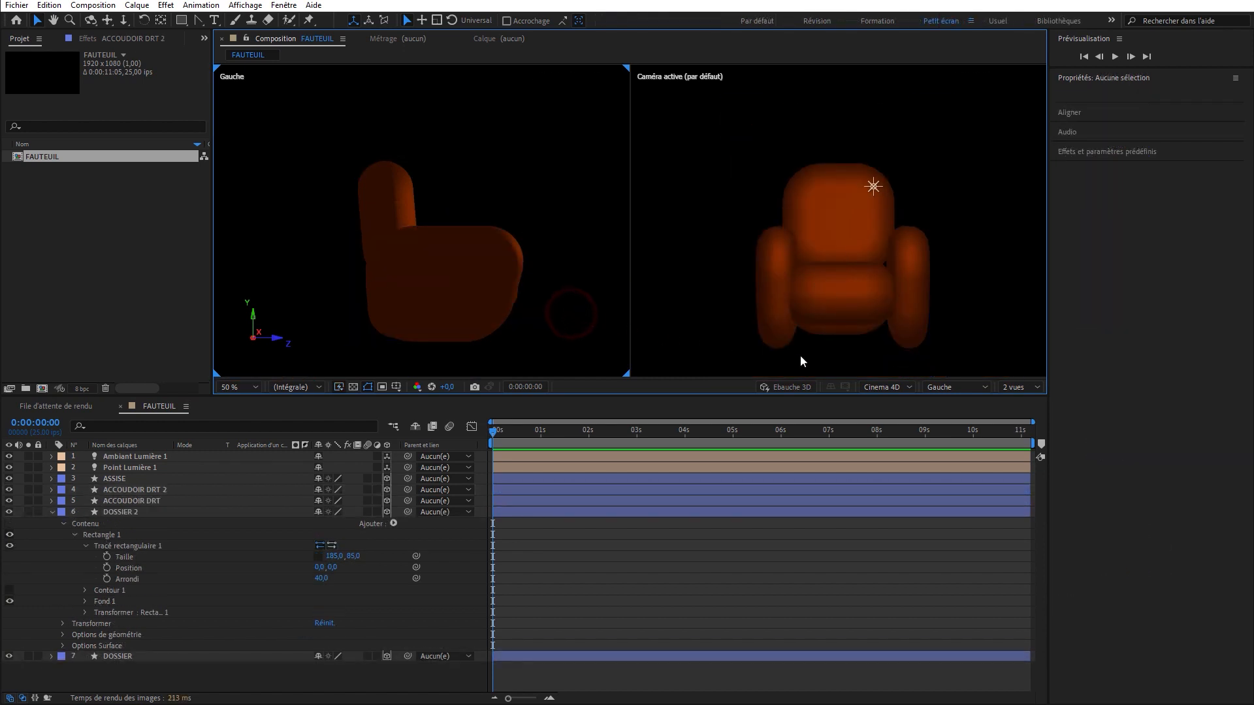
Switch the Gauche view to Devant and move ACCOUDOIR DRT 2 outward from the seat.
click(977, 386)
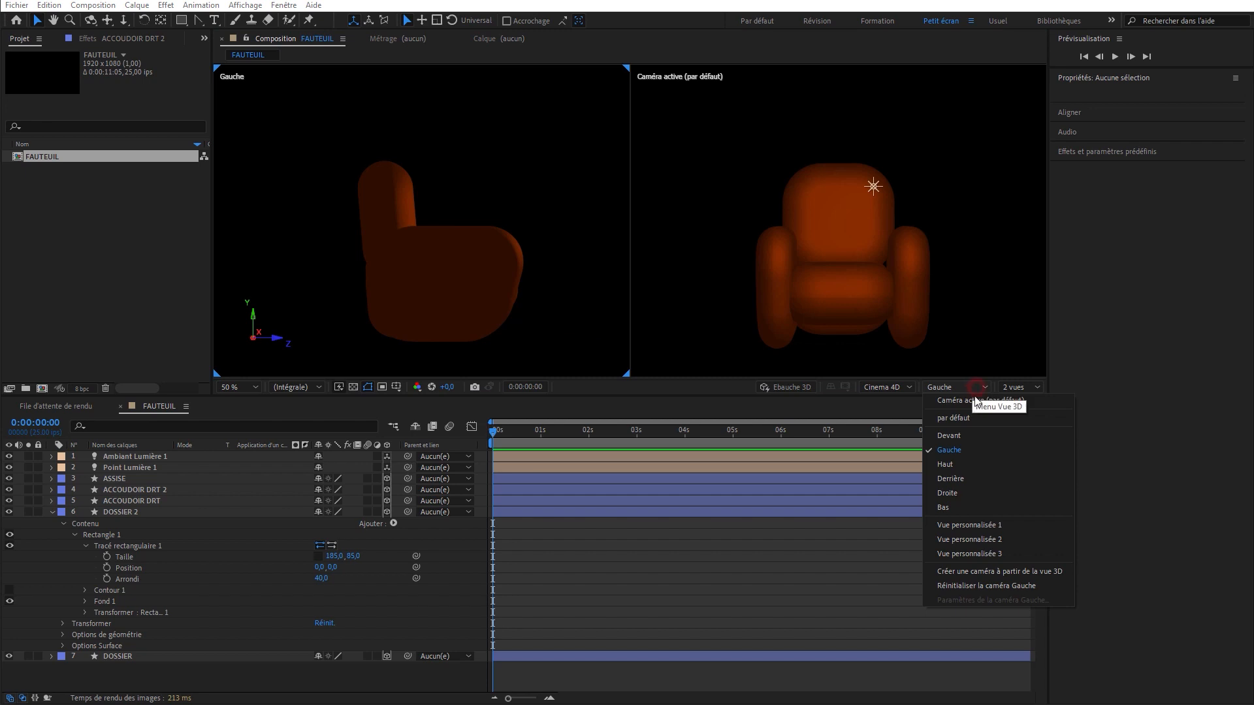
click(974, 434)
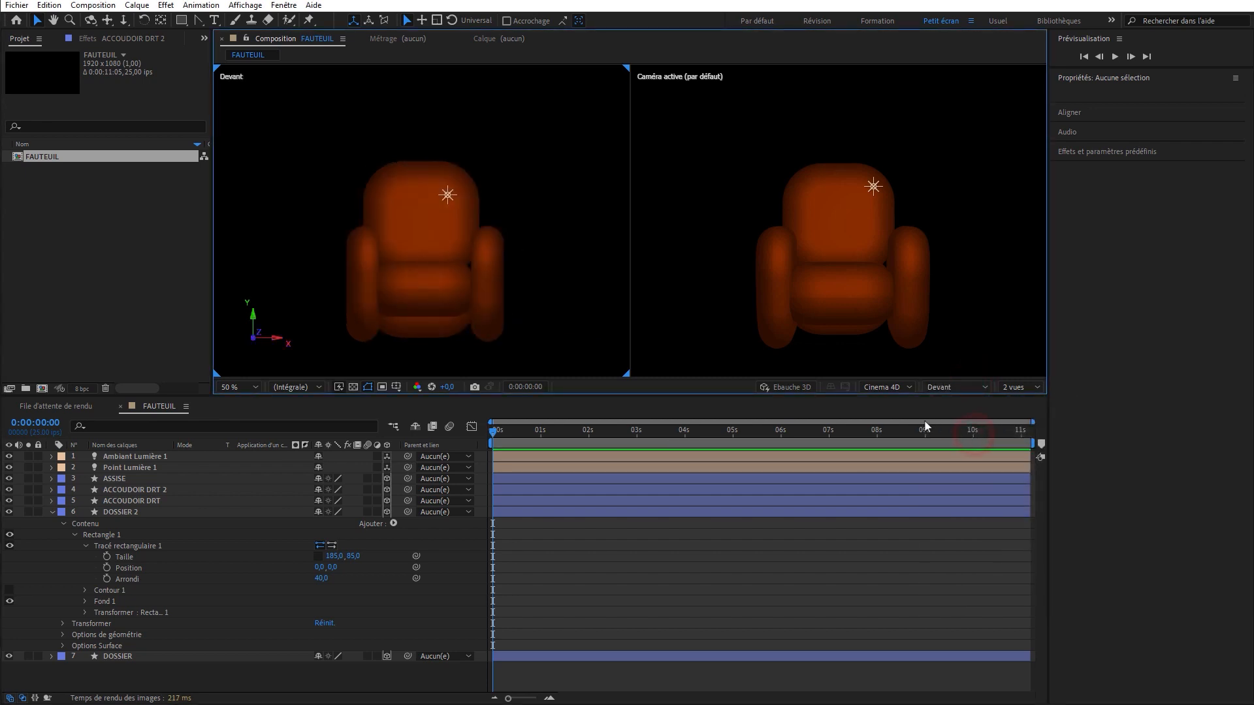
click(363, 264)
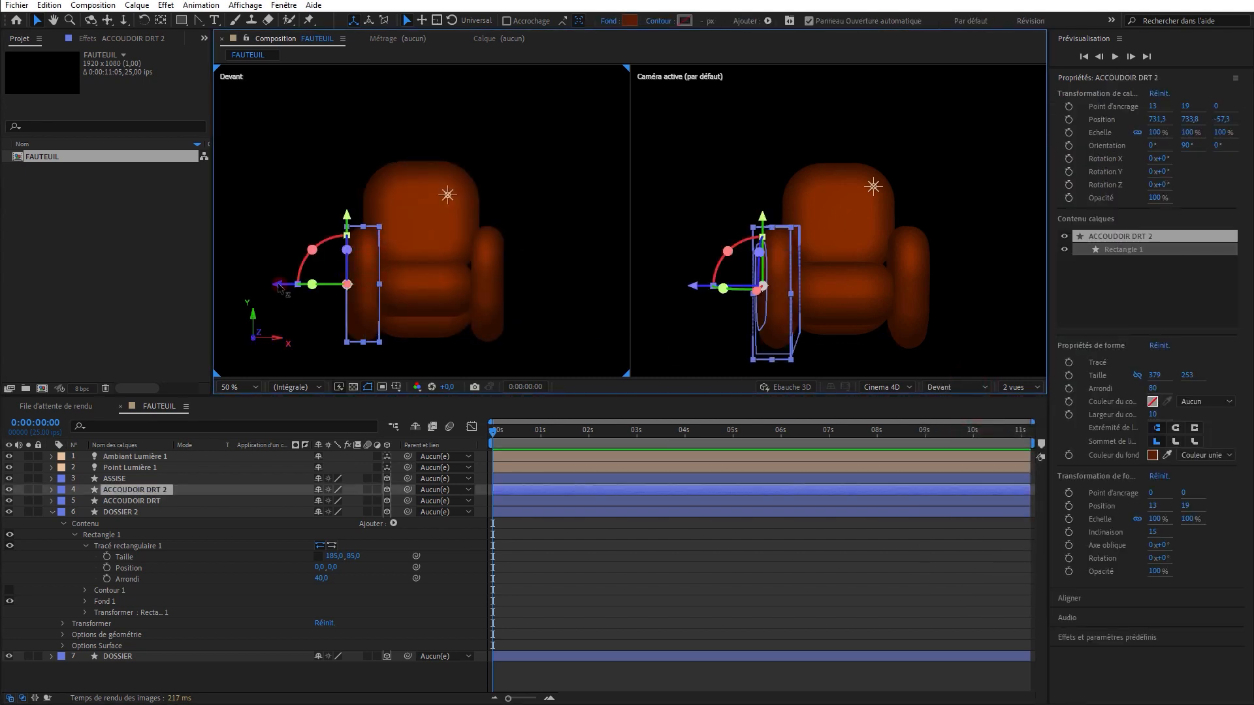
drag(278, 287, 273, 285)
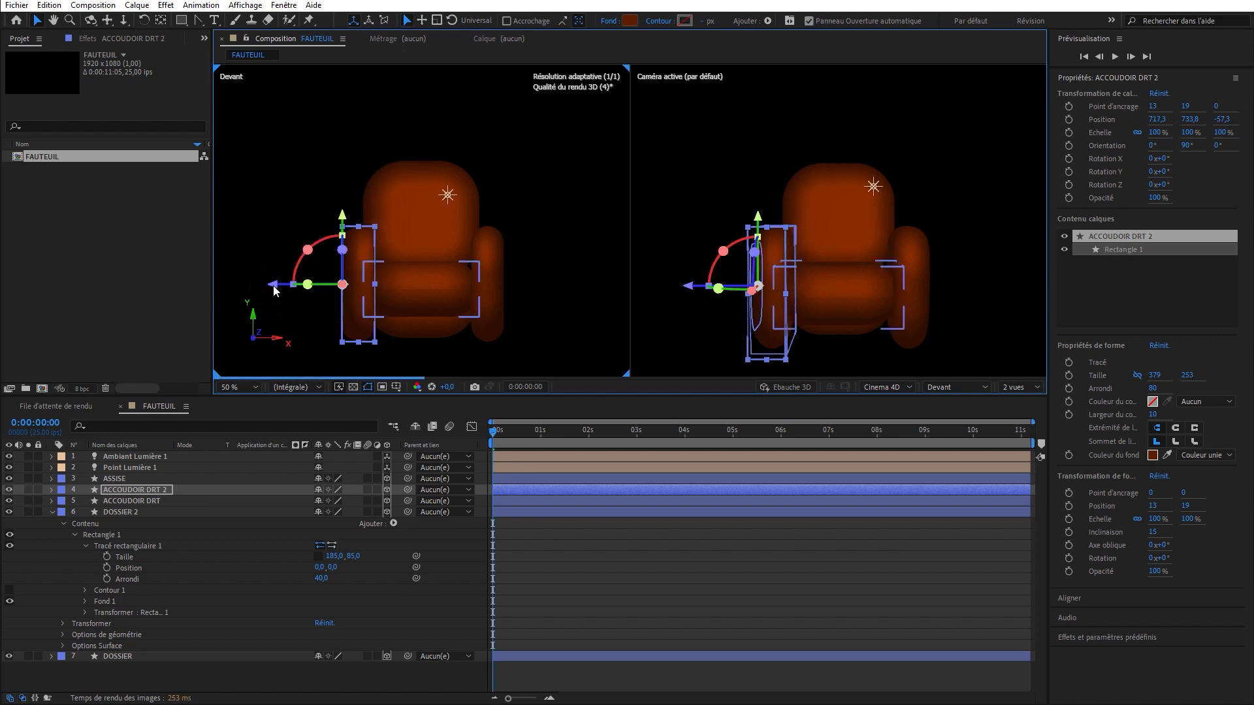
key(h)
scroll(386, 264, up, 2)
drag(418, 280, 411, 255)
key(v)
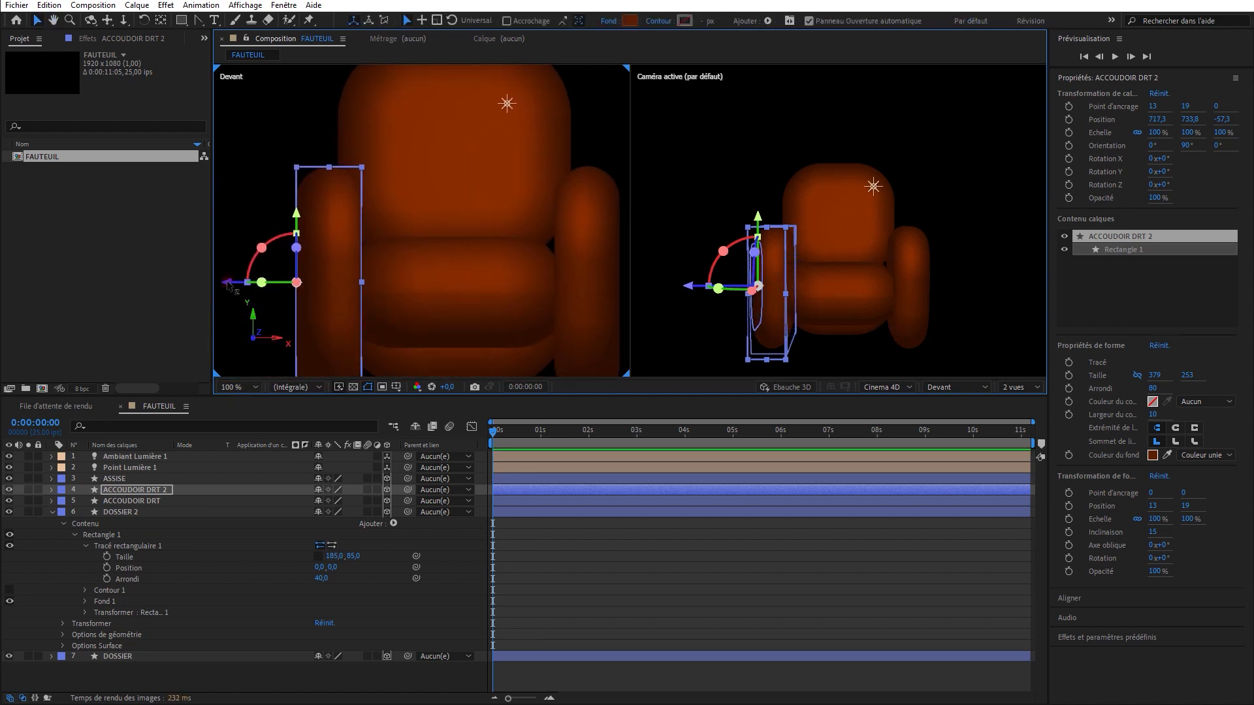
drag(228, 283, 223, 283)
Move the original ACCOUDOIR DRT inward to X about 1110 and collapse the DOSSIER 2 properties.
click(601, 299)
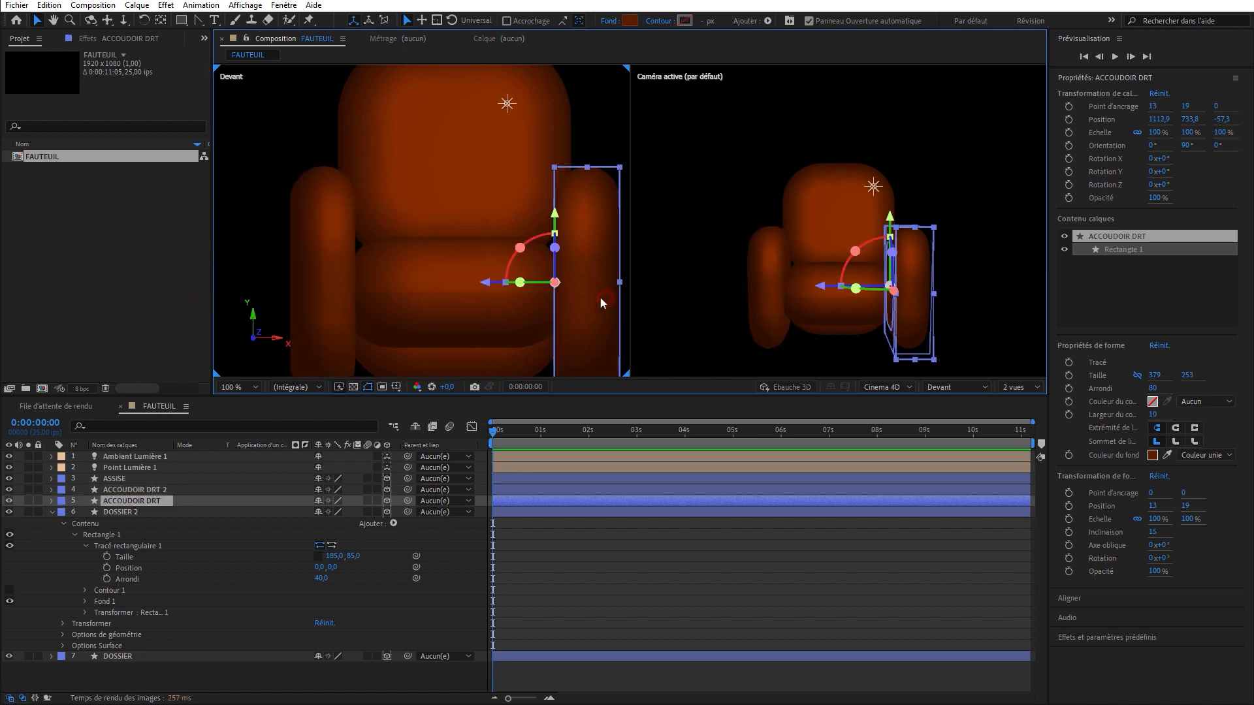
drag(488, 282, 487, 282)
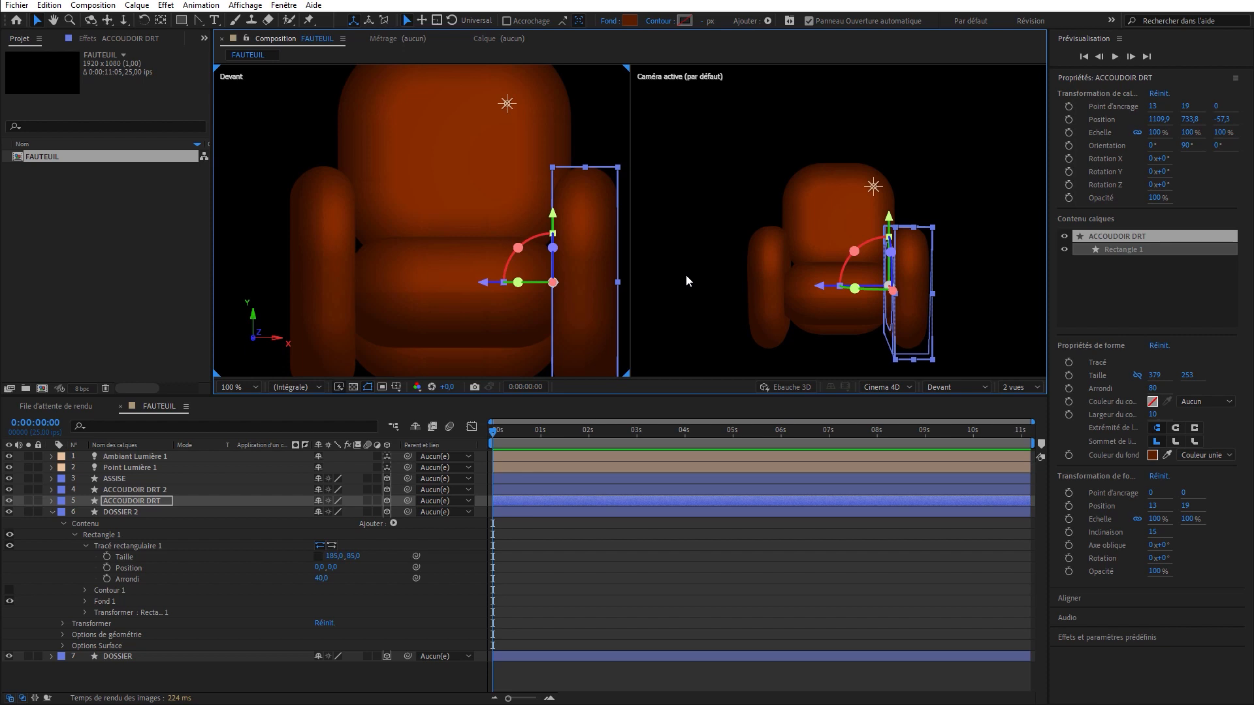
scroll(686, 281, down, 2)
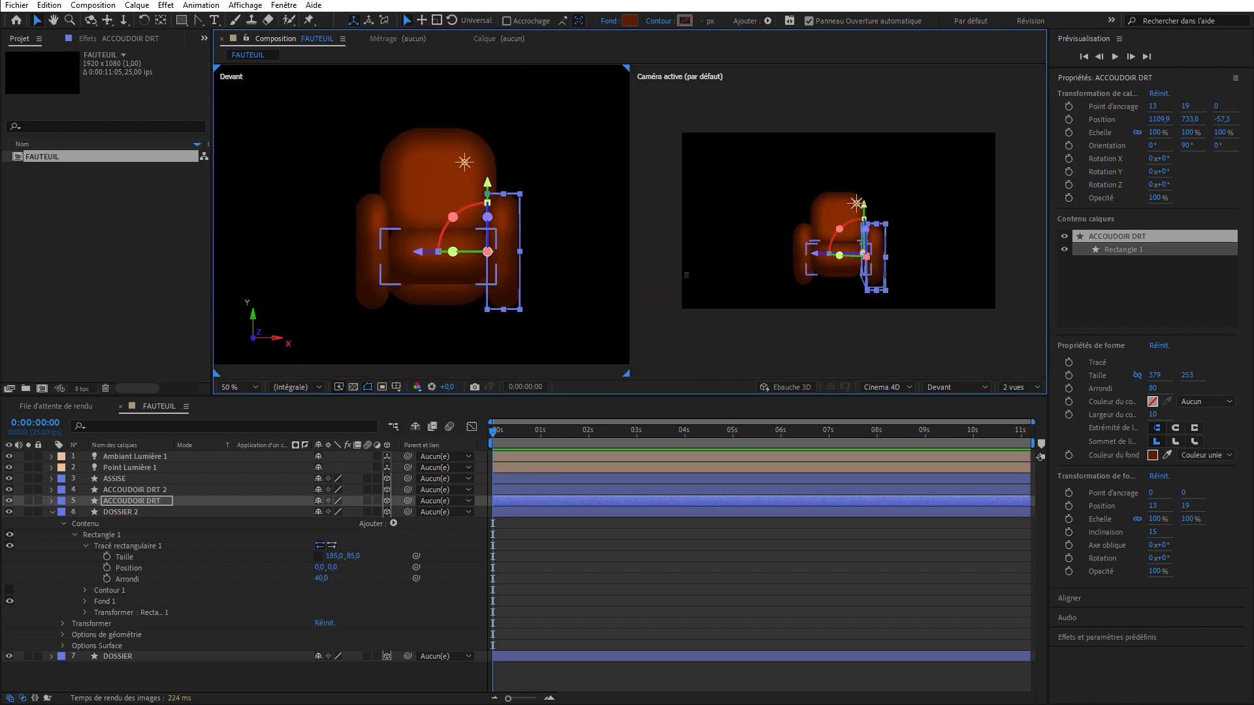
click(52, 512)
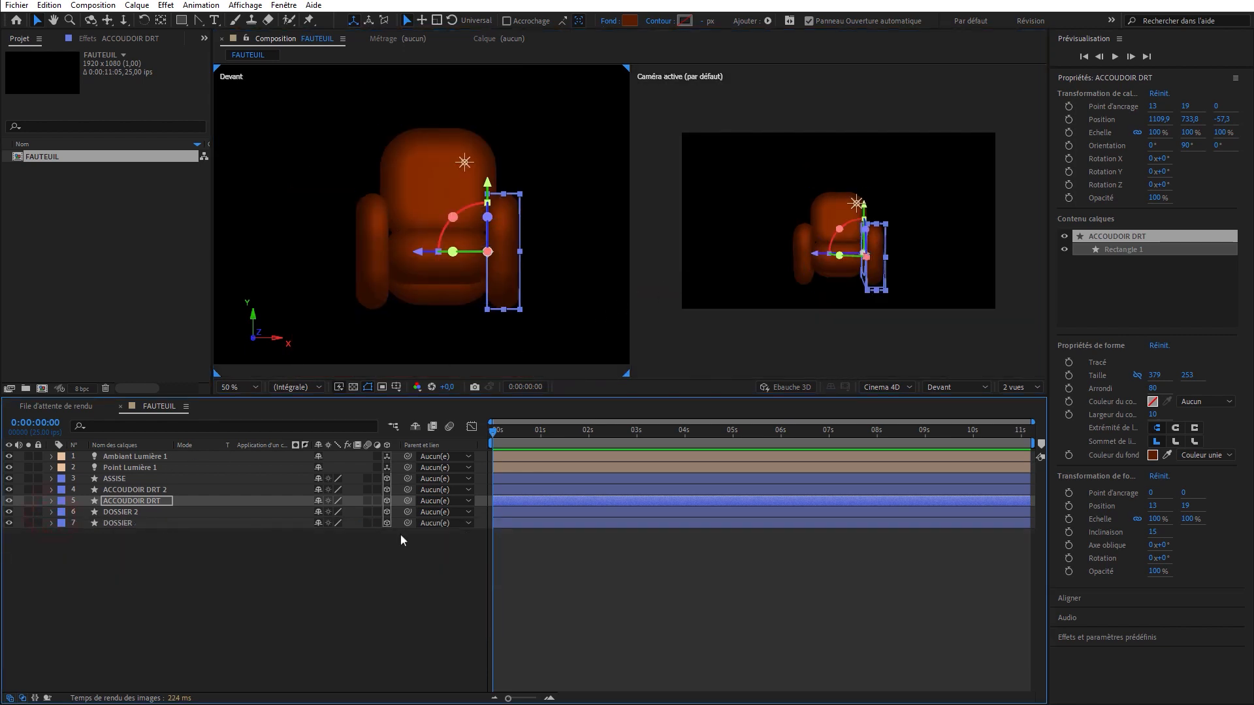
Show only the active camera in a single view with Ebauche 3D and the Visionneuse étendue enabled.
click(789, 388)
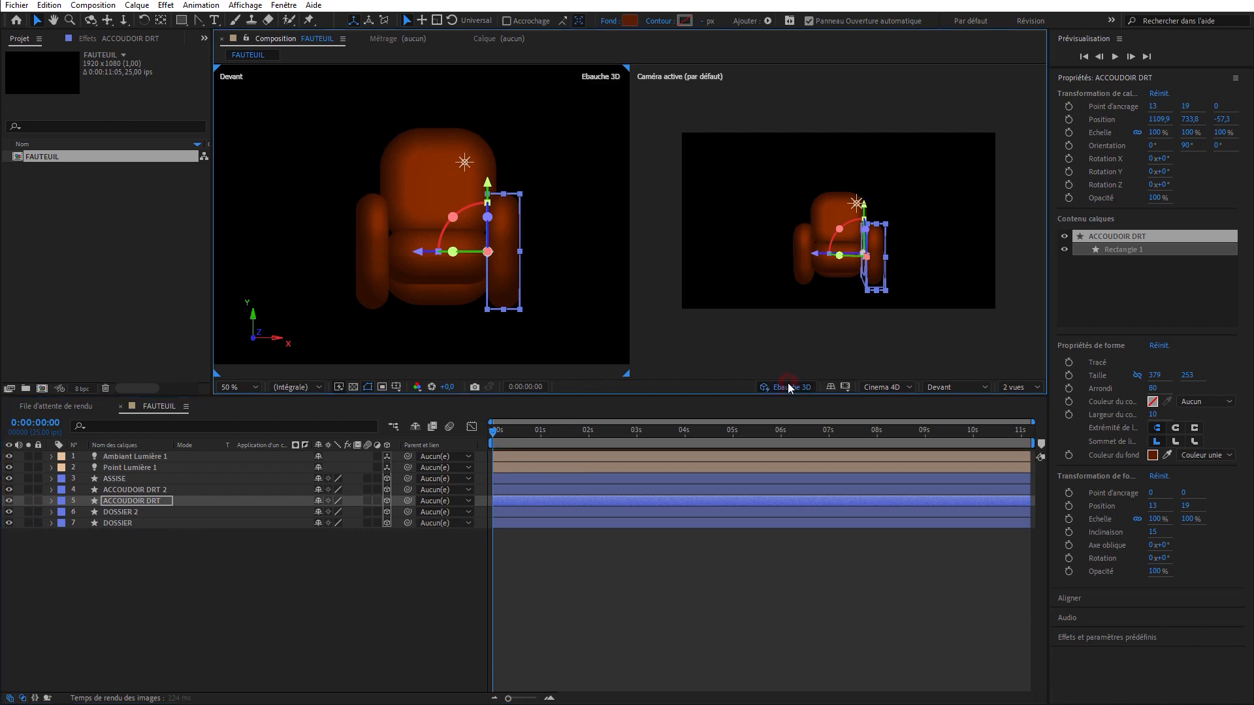
click(845, 387)
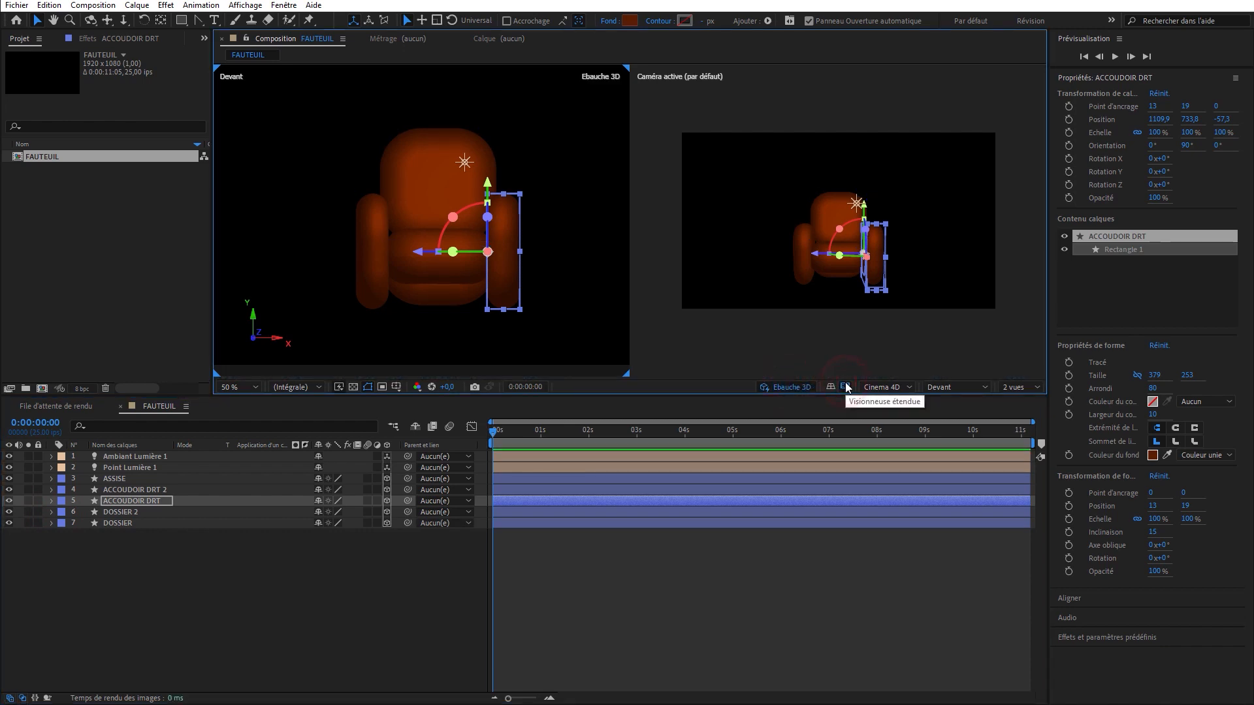
click(1021, 388)
click(1023, 400)
click(779, 387)
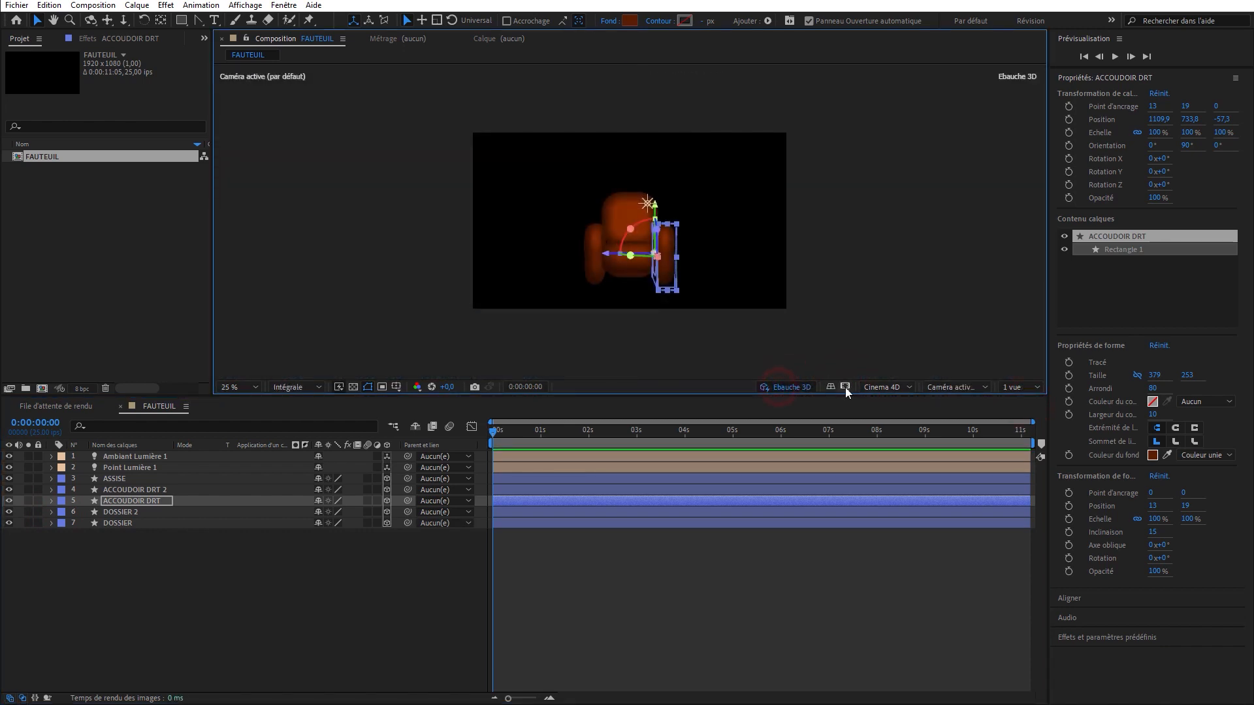
click(845, 387)
key(comma)
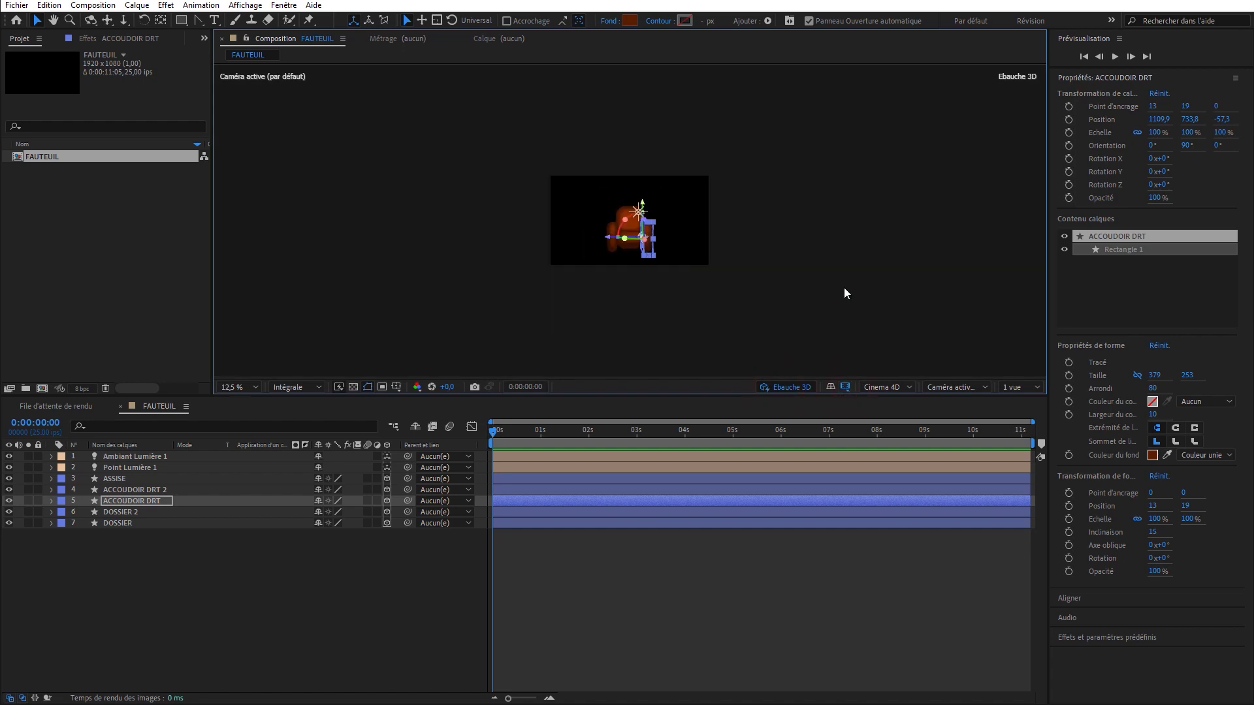
Collapse the ACCOUDOIR DRT properties and draw a new rectangle shape layer of about 1984 × 1912 px extending beyond the composition frame.
key(period)
key(u)
key(u)
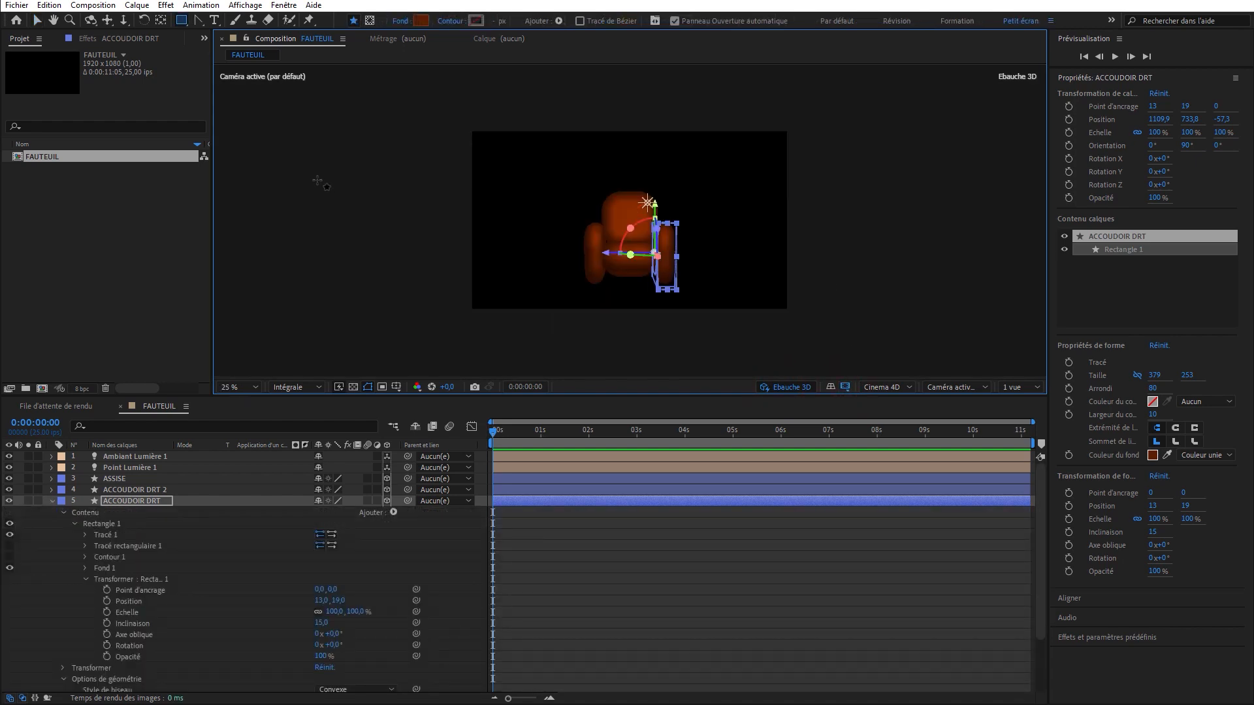
click(178, 21)
click(543, 540)
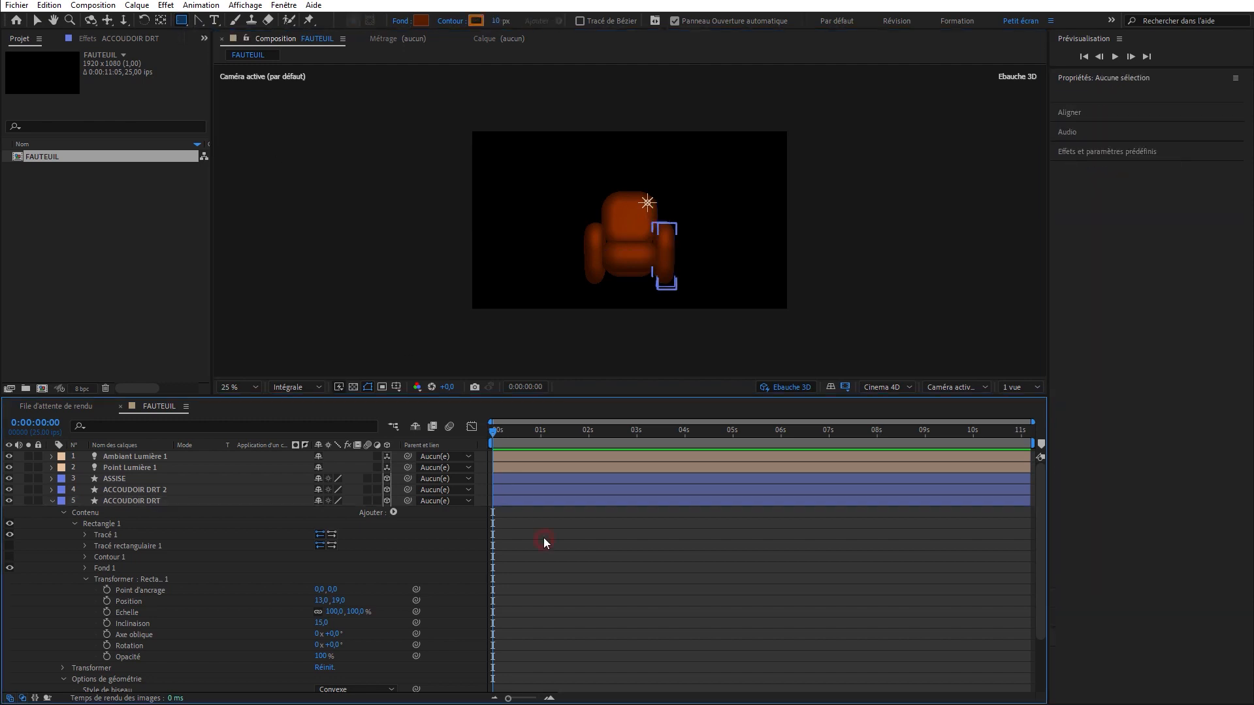
click(52, 500)
key(comma)
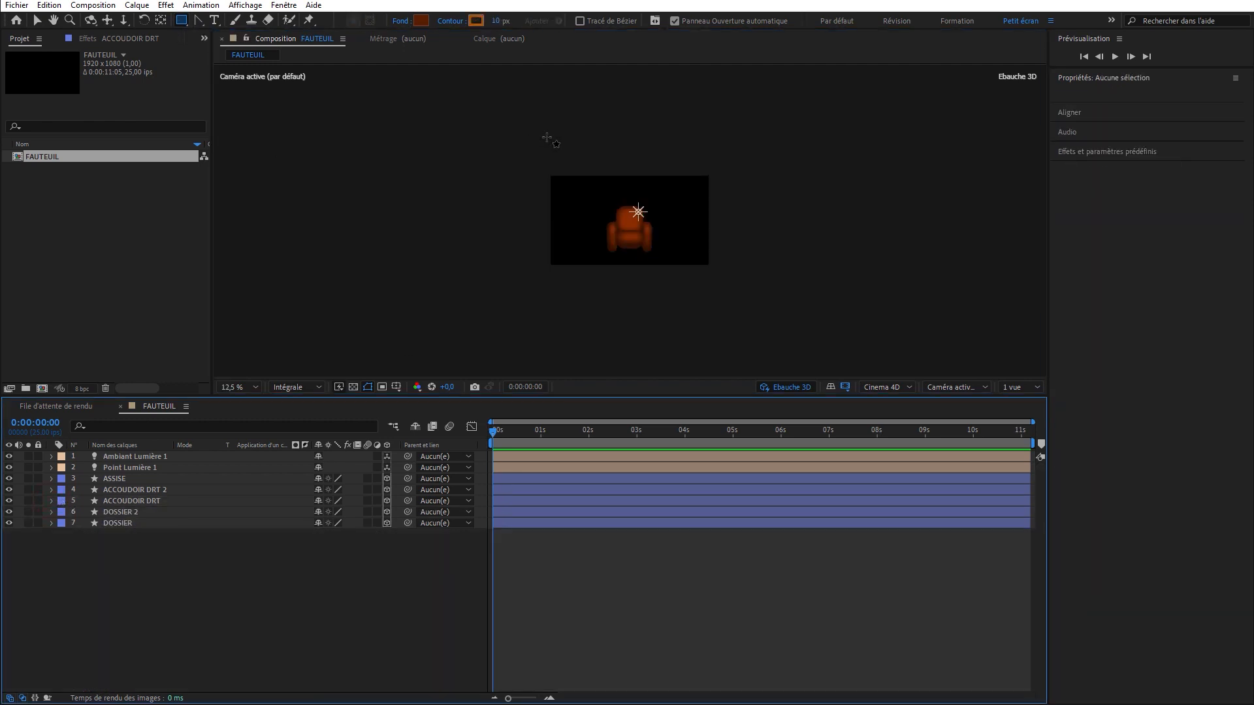
drag(549, 131, 711, 287)
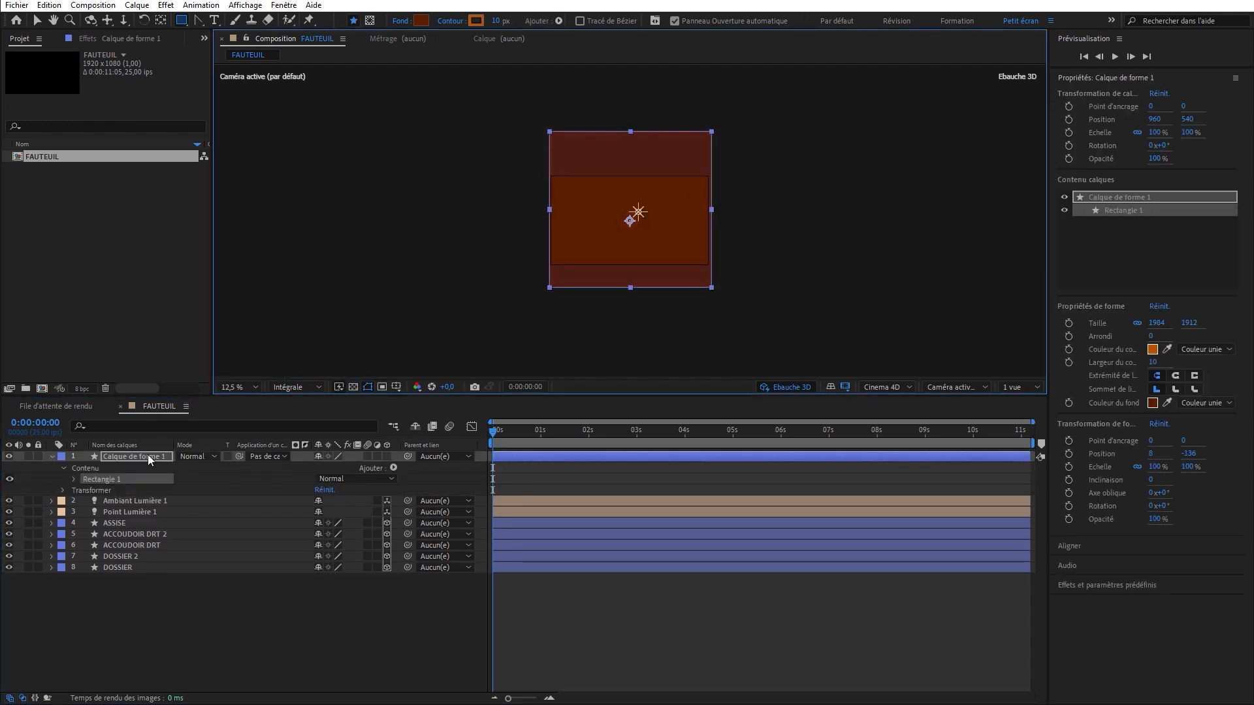
Rename the new shape layer MUR and place it below DOSSIER as a 3D layer.
click(147, 455)
key(Return)
text(MUR)
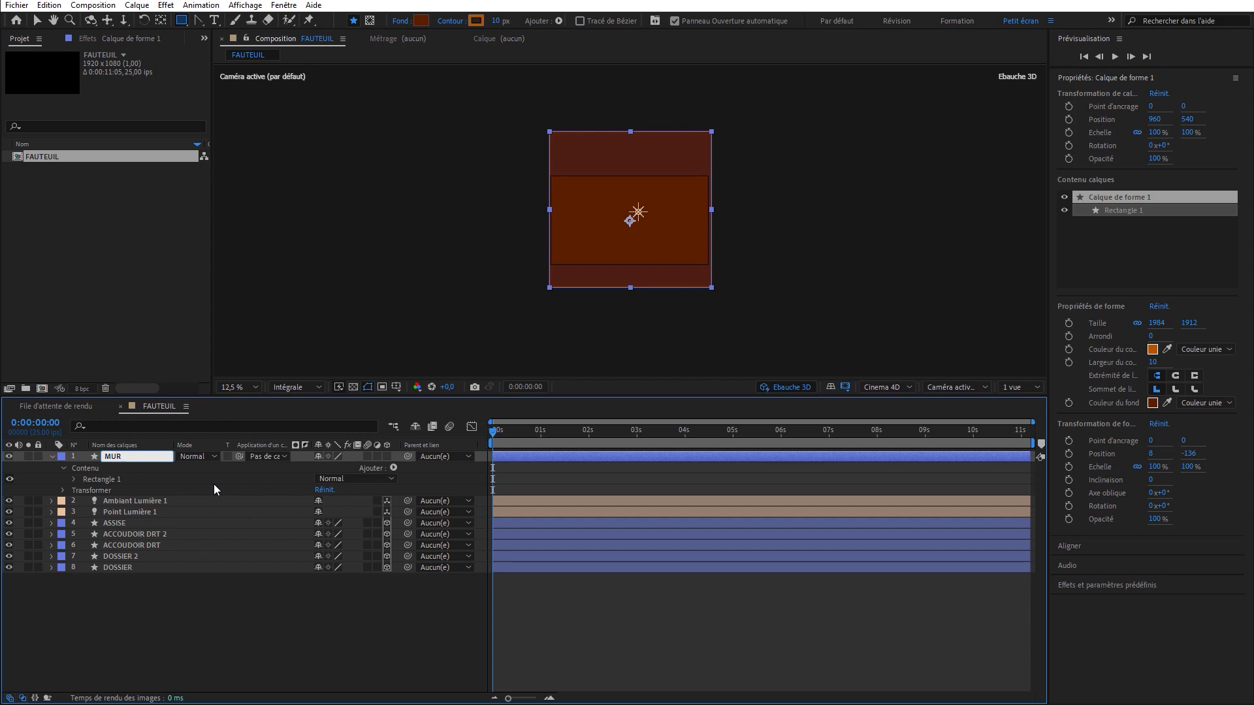
key(Return)
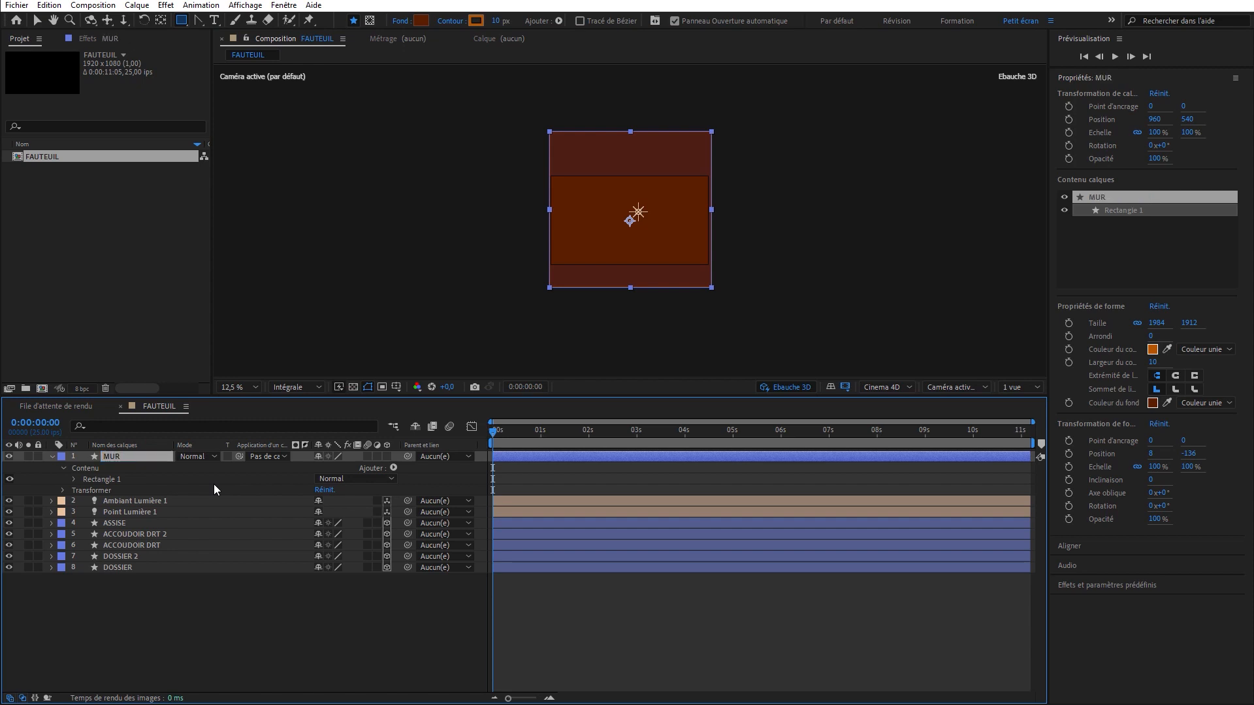
drag(147, 456, 154, 581)
click(386, 533)
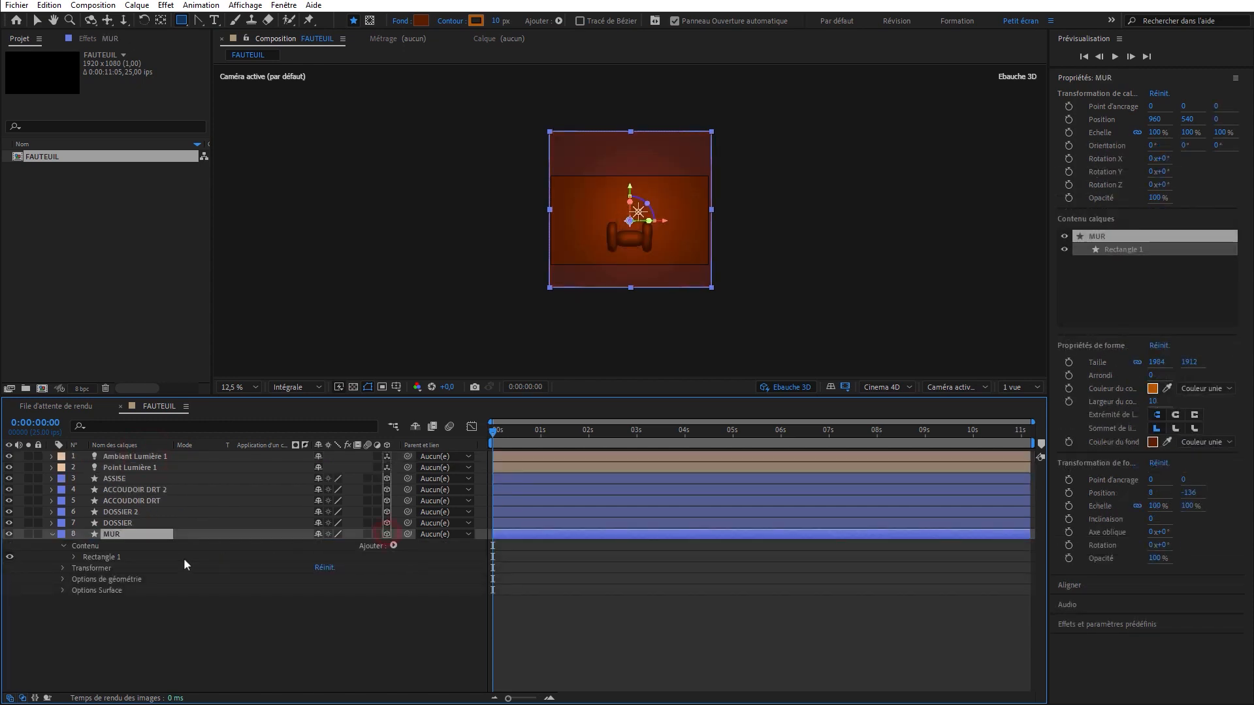
Give MUR a Convexe bevel style with a bevel depth of 5 and an extrusion depth of 10.
click(62, 578)
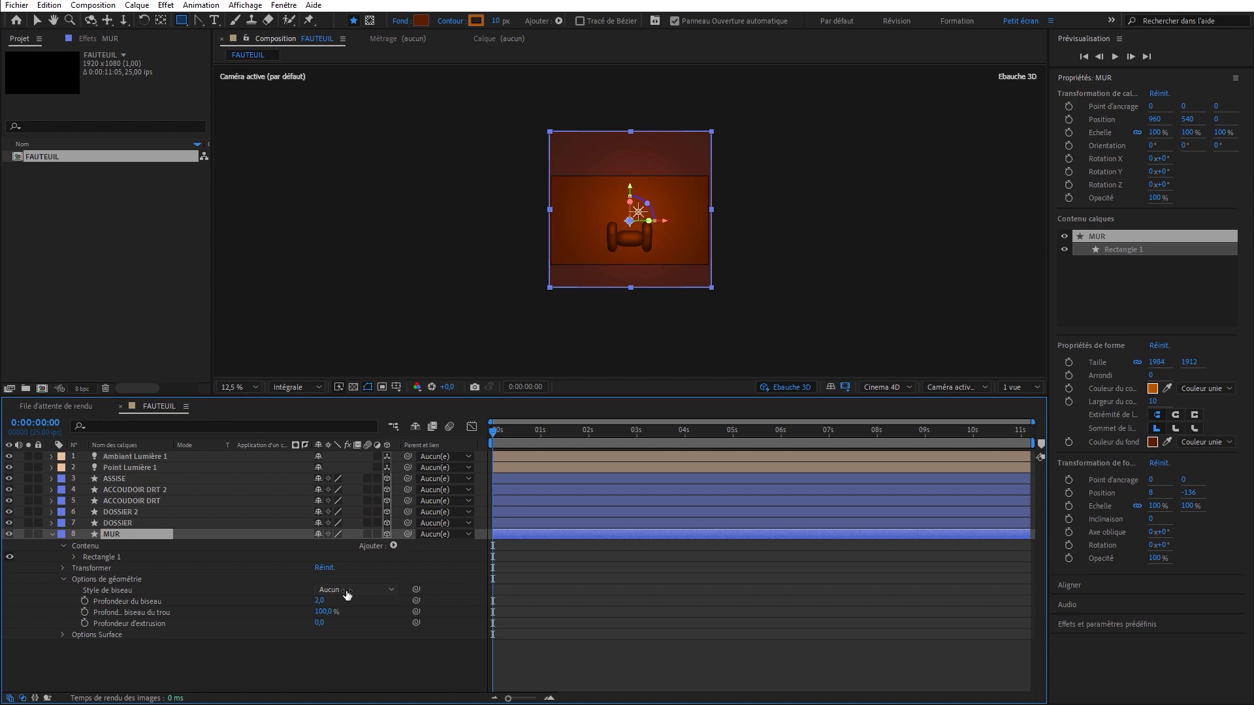
click(347, 592)
click(353, 628)
click(319, 601)
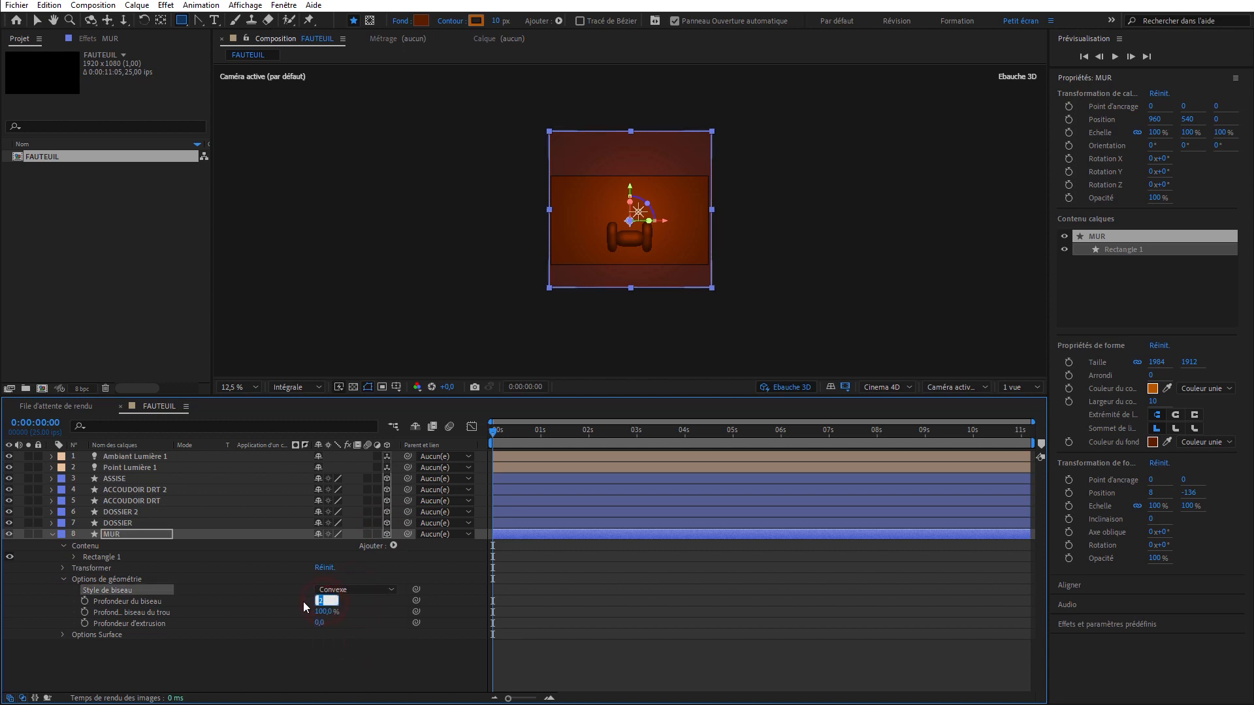
text(5)
key(Return)
click(320, 622)
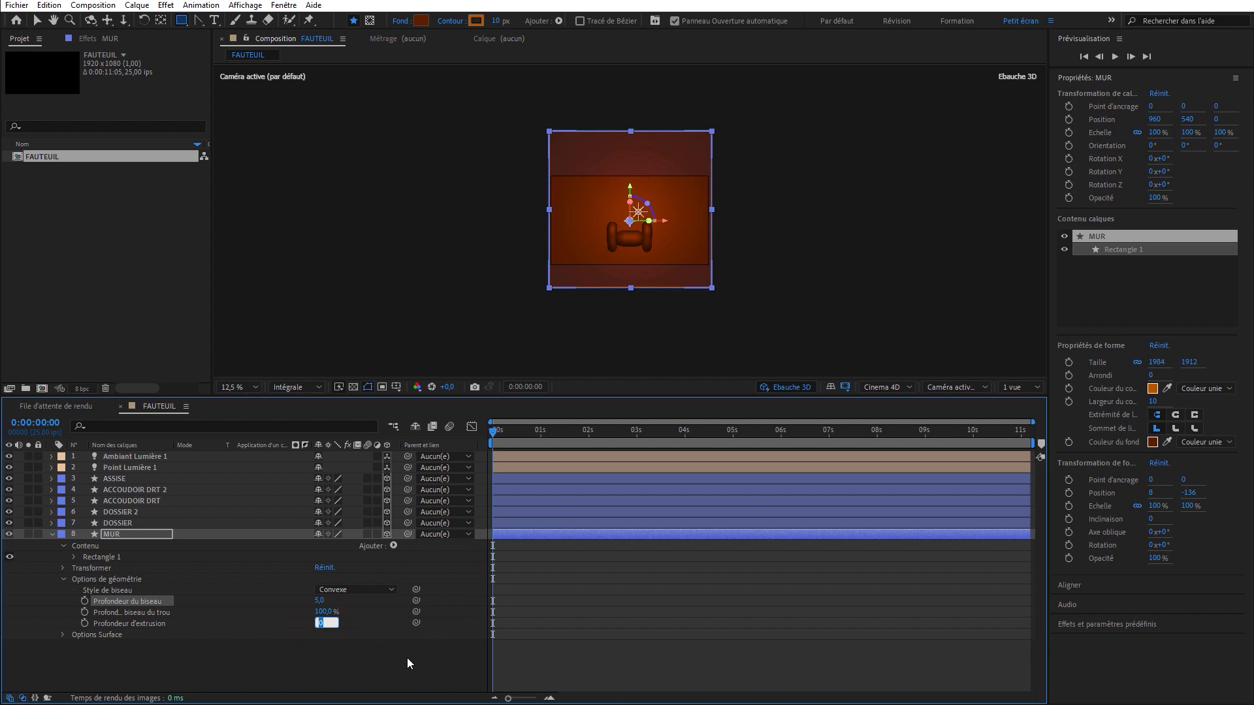
text(10)
key(Return)
Centre MUR's anchor point on its content and centre the layer in the composition.
click(137, 5)
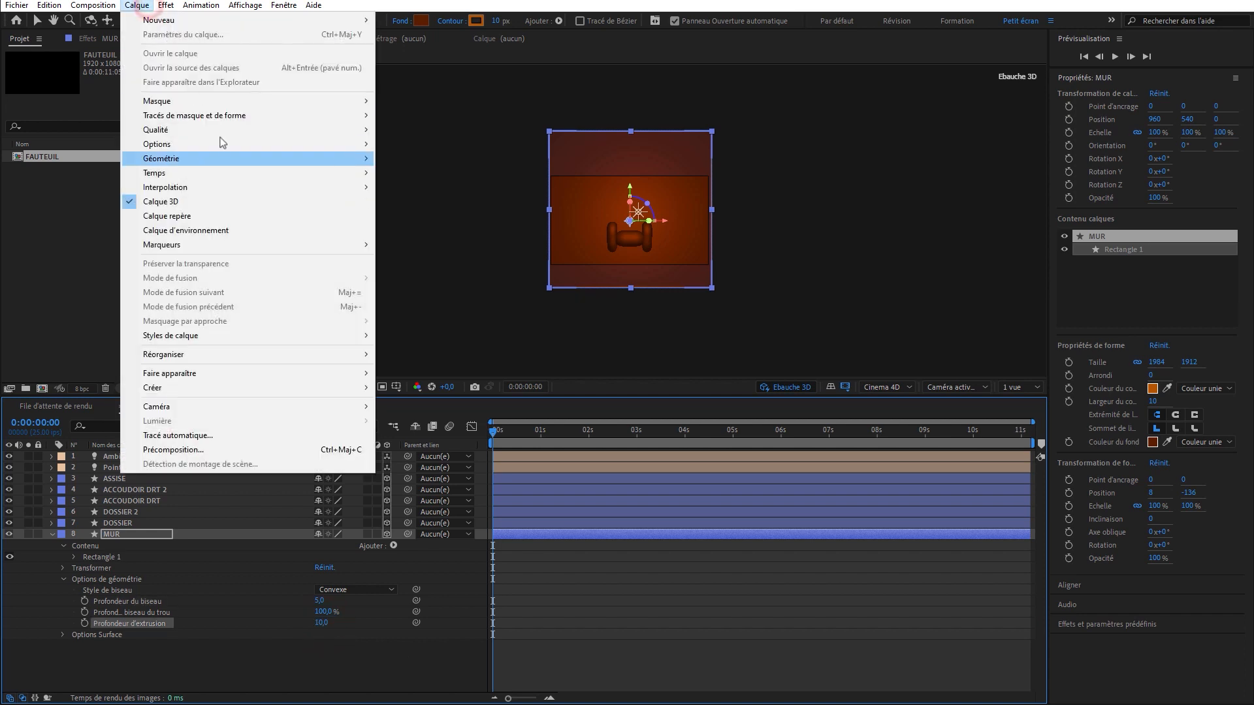
mouse_move(255, 160)
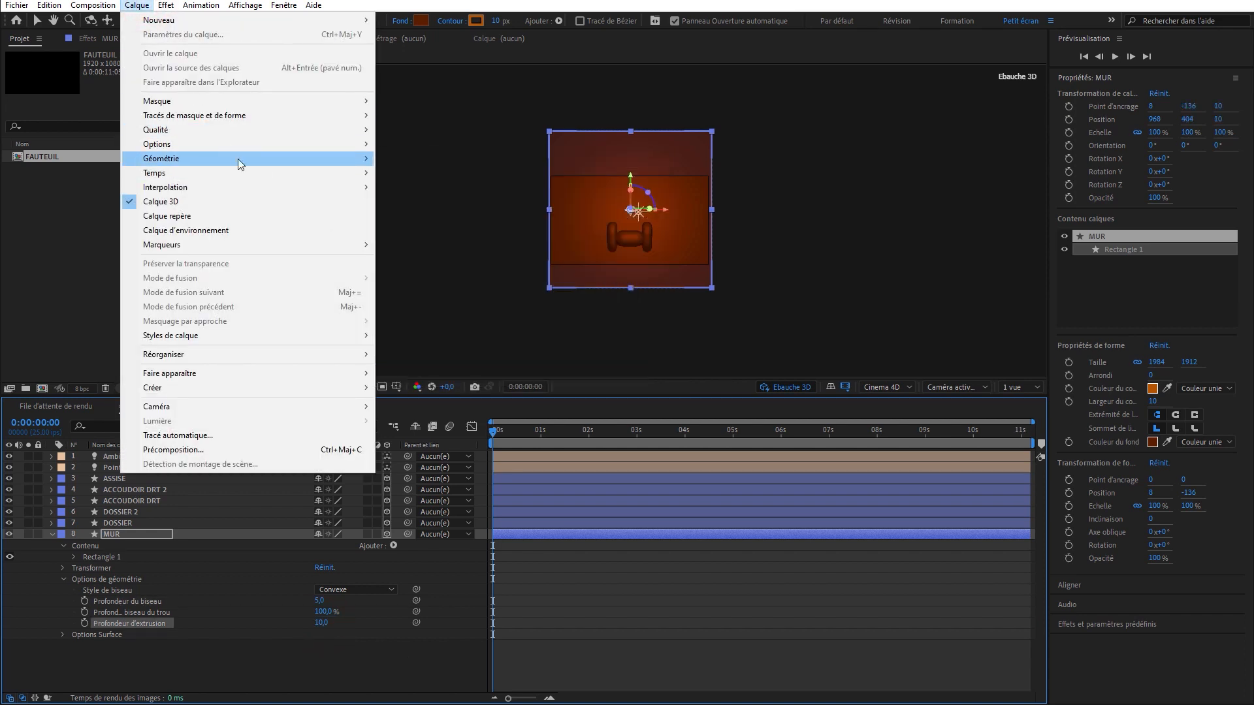
click(501, 311)
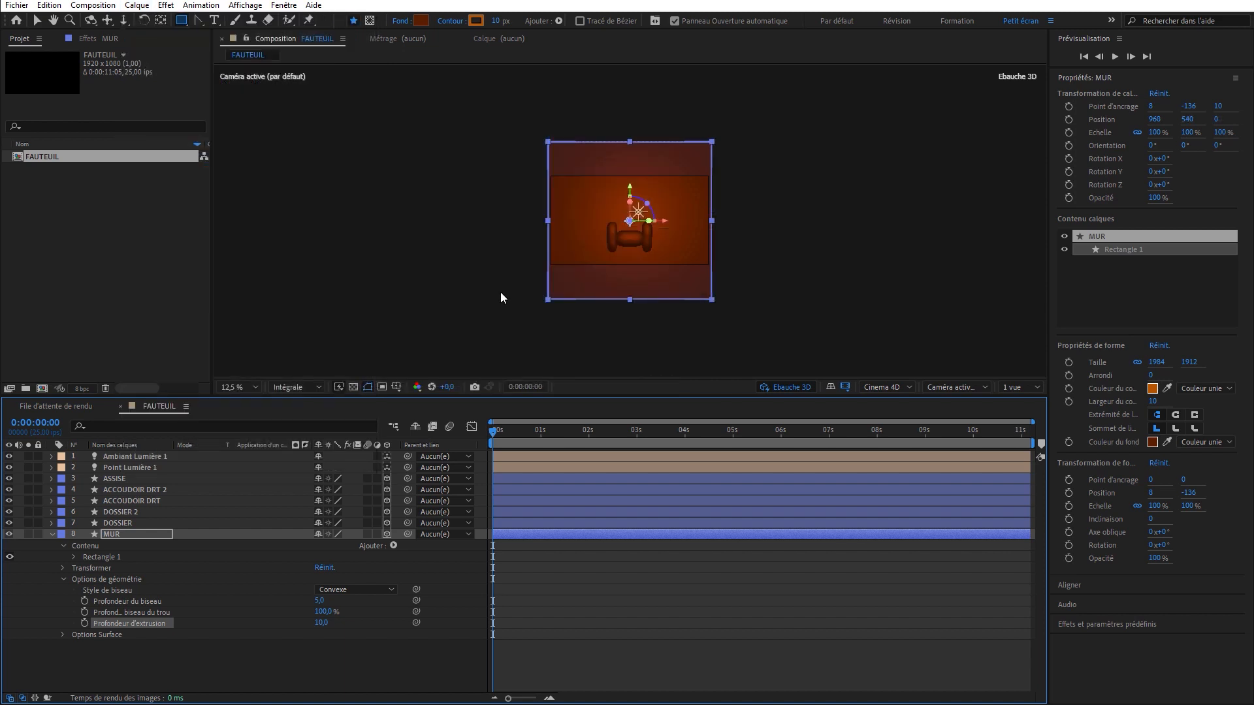
Duplicate MUR and set the copy's Y orientation to 90° for a perpendicular wall.
click(115, 534)
key(ctrl+d)
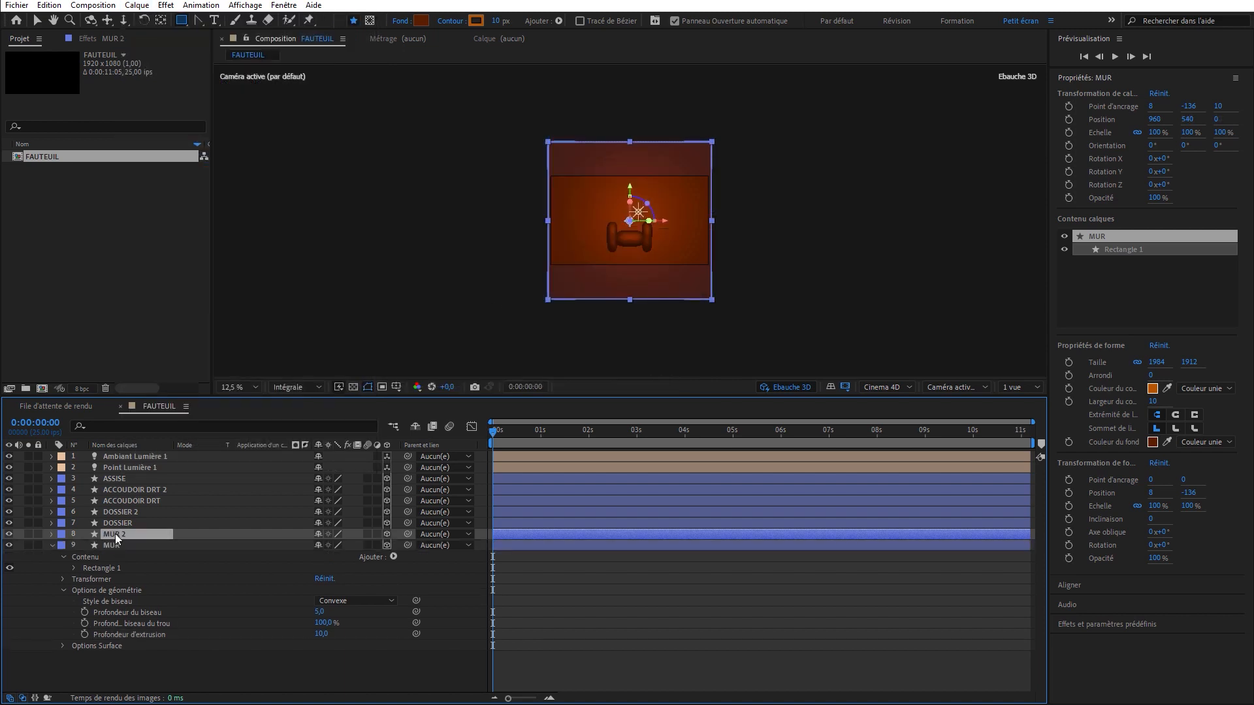
key(r)
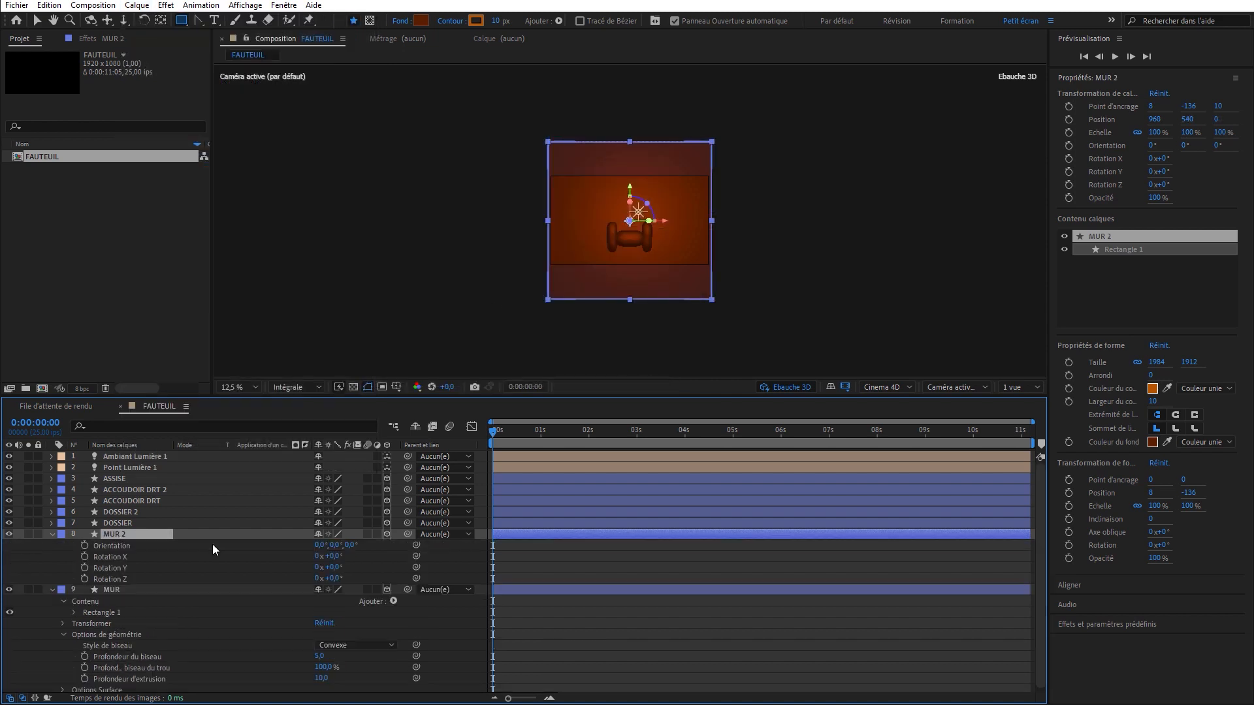
click(336, 546)
text(90)
key(Return)
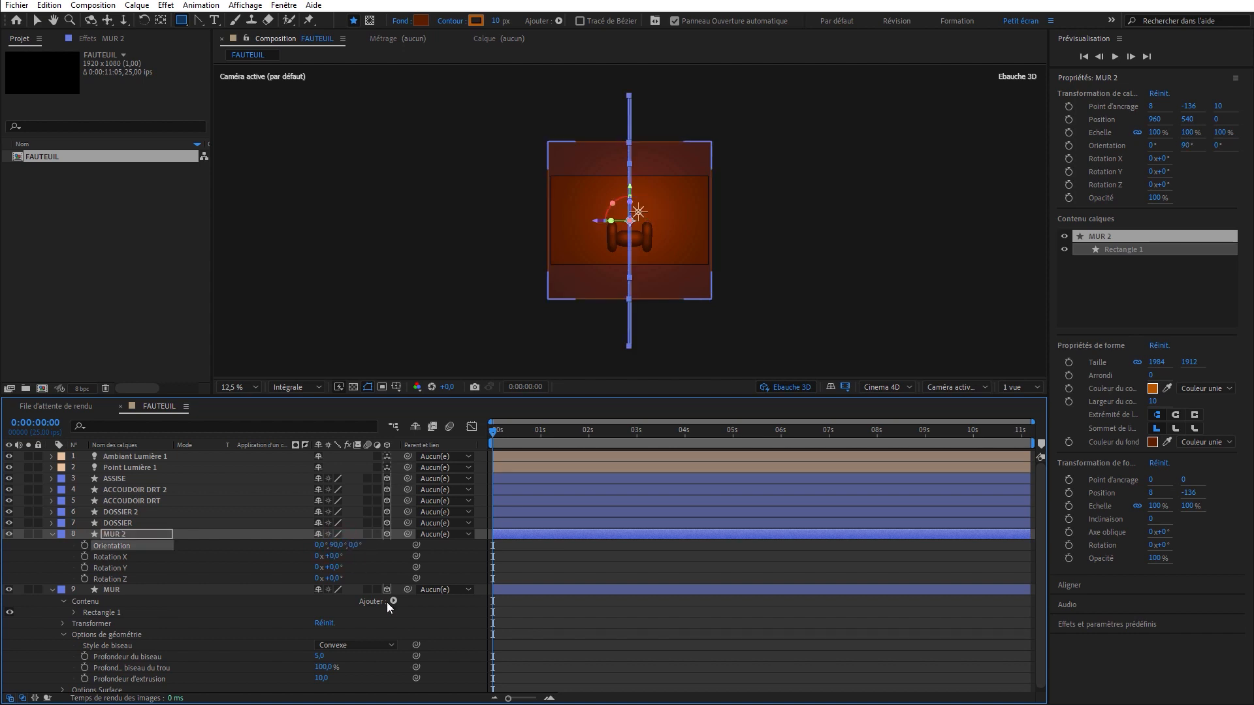
Set MUR's extrusion depth to 50 and apply the same depth to MUR 2.
click(327, 679)
text(50)
key(Return)
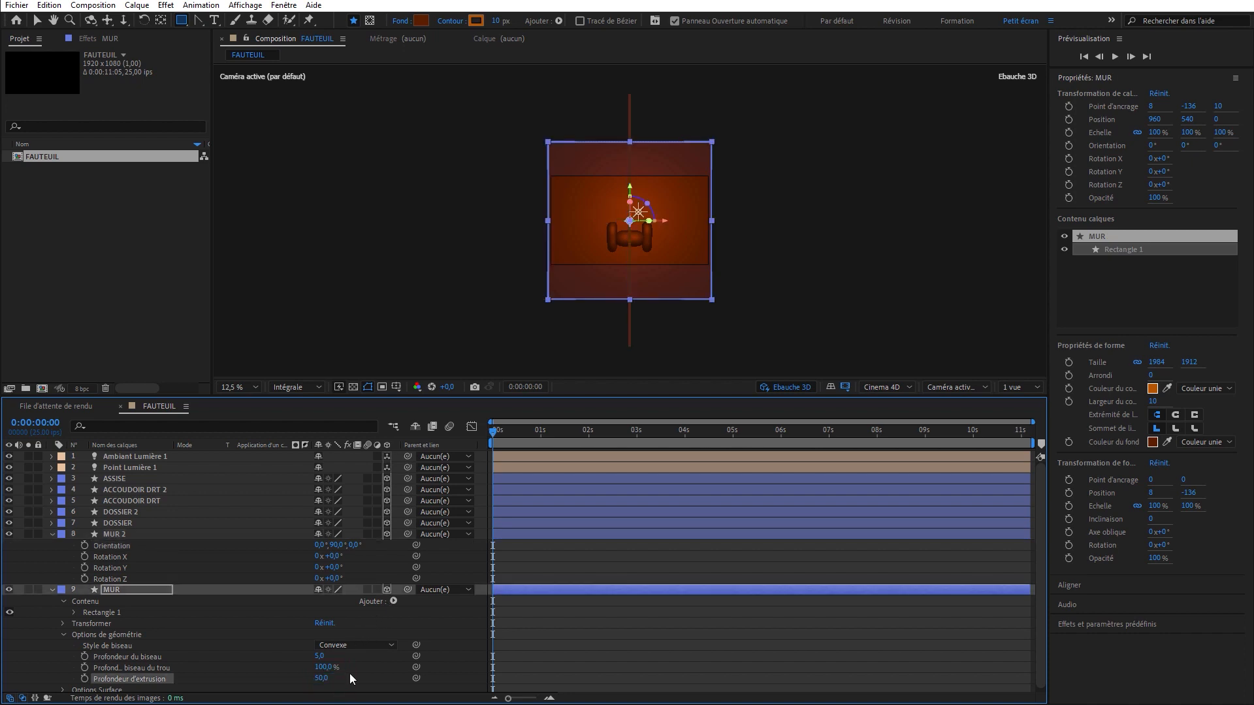
click(194, 564)
click(153, 679)
click(187, 537)
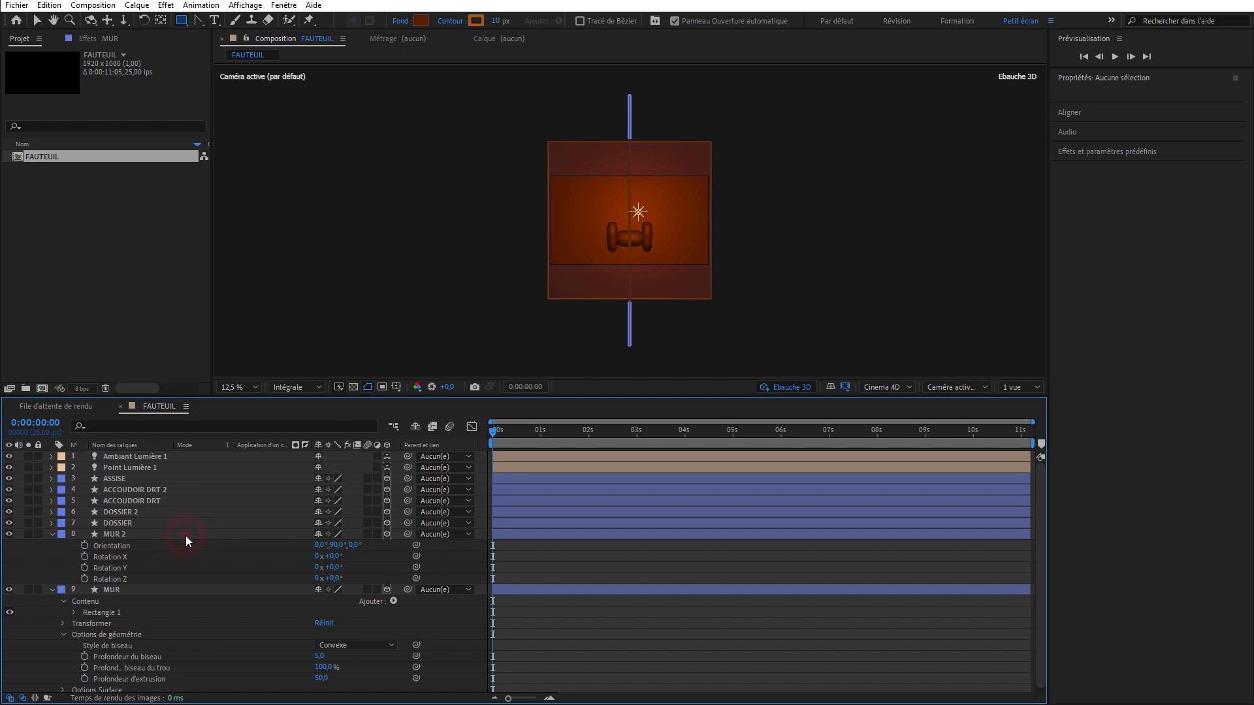
click(123, 535)
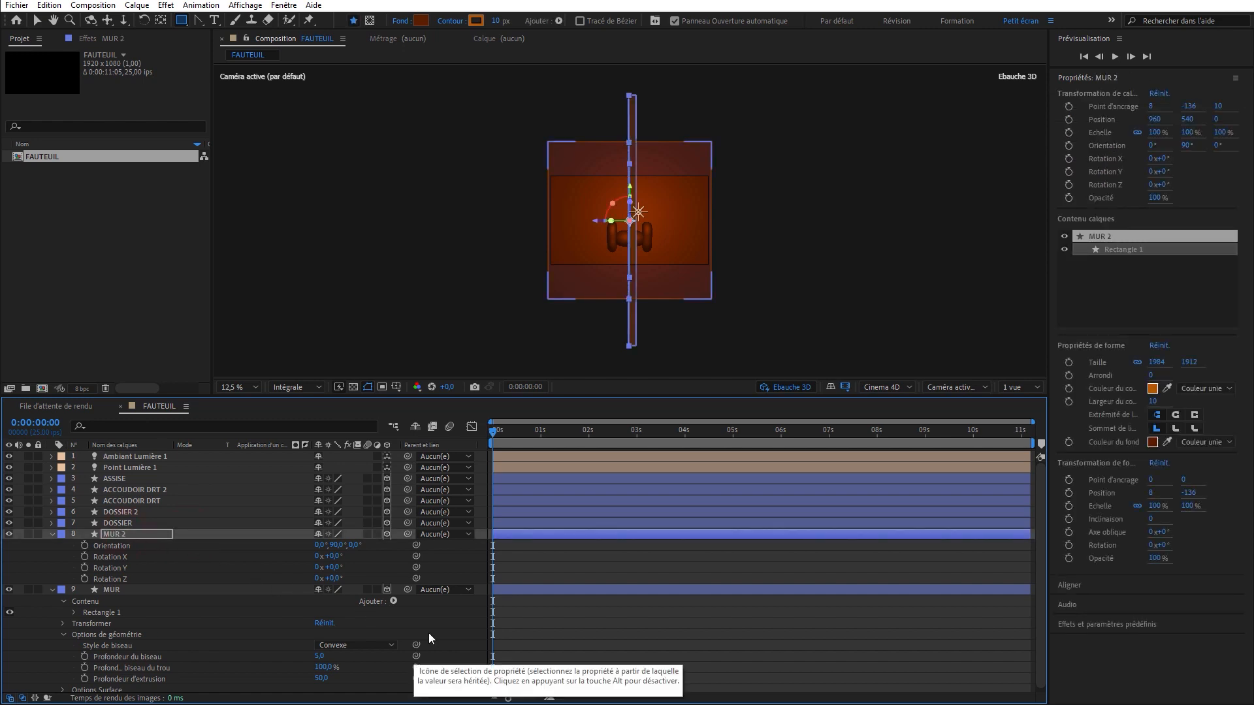
Duplicate MUR 2 and set the copy's X orientation to -90° and Y orientation to 0° so it lies horizontally.
click(130, 534)
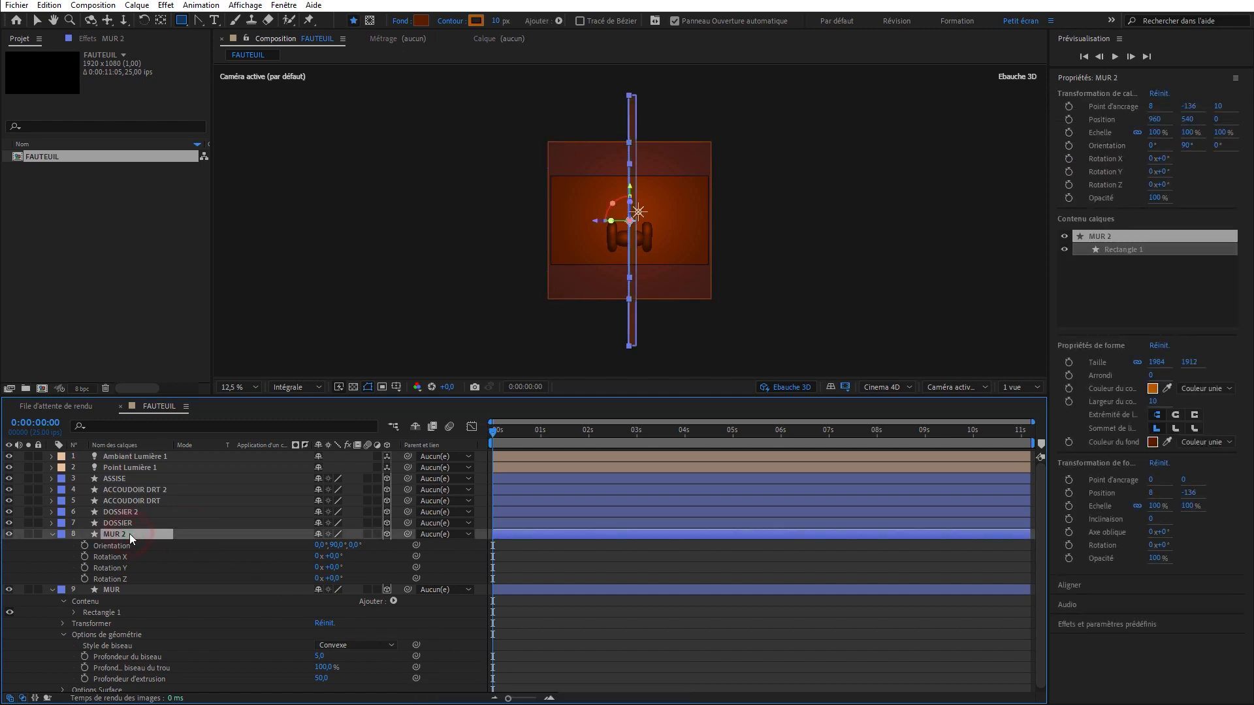
key(ctrl+d)
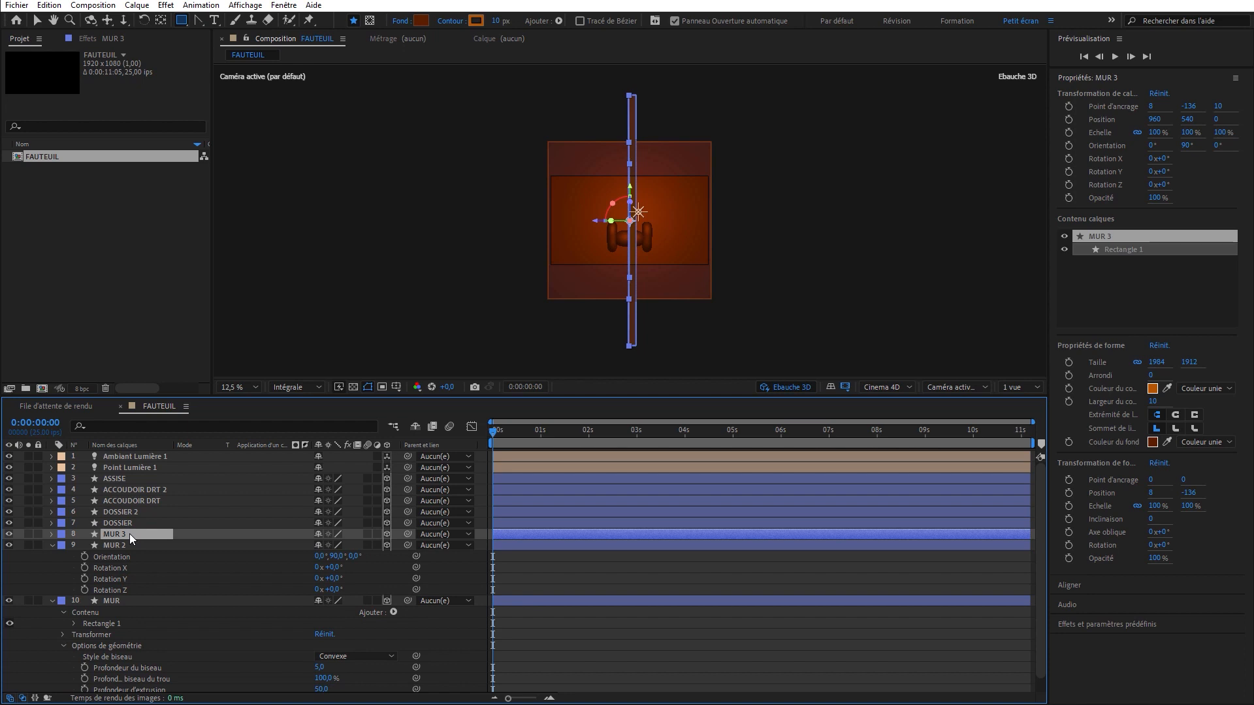
key(r)
click(334, 547)
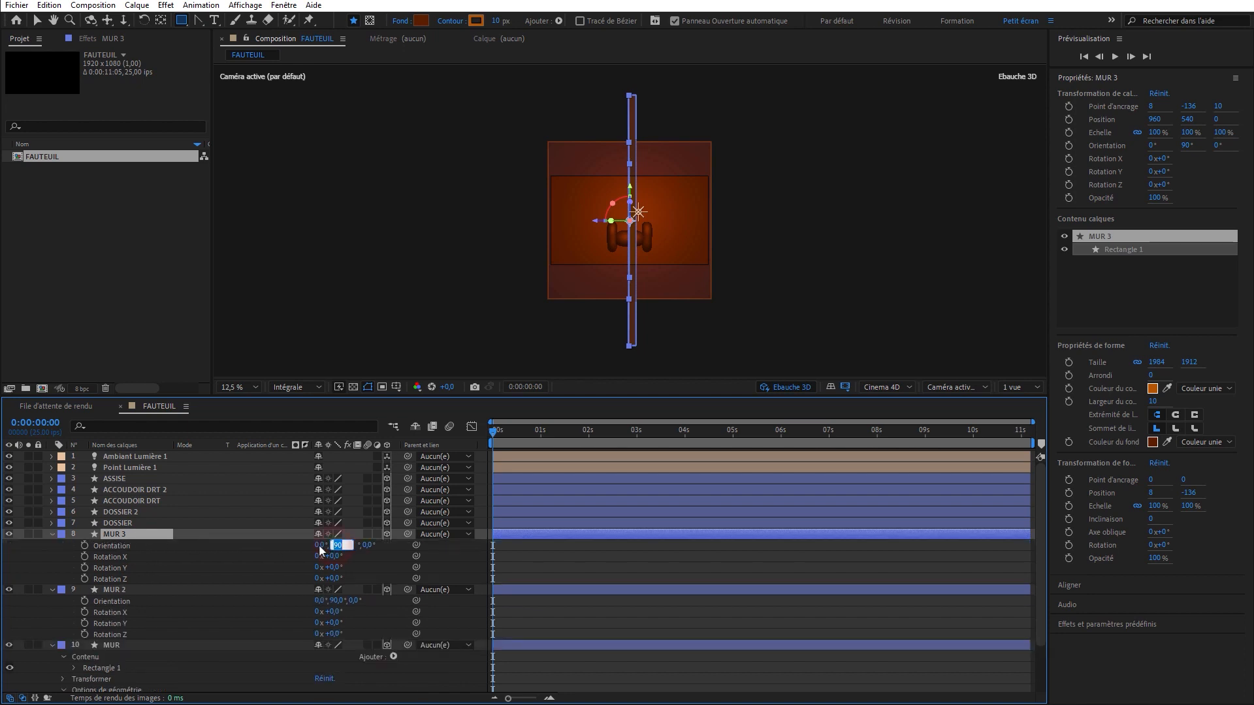
click(319, 547)
text(-90)
key(Tab)
text(0)
key(Return)
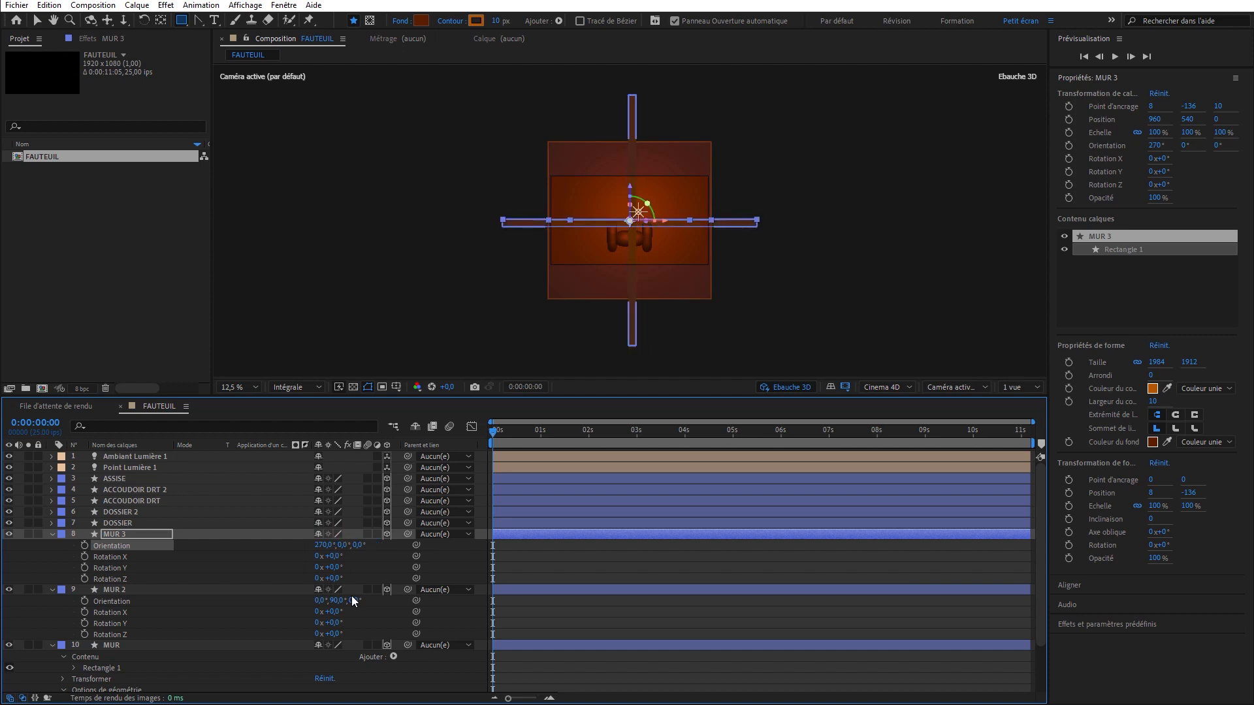
Rename the horizontal duplicate SOL.
click(143, 533)
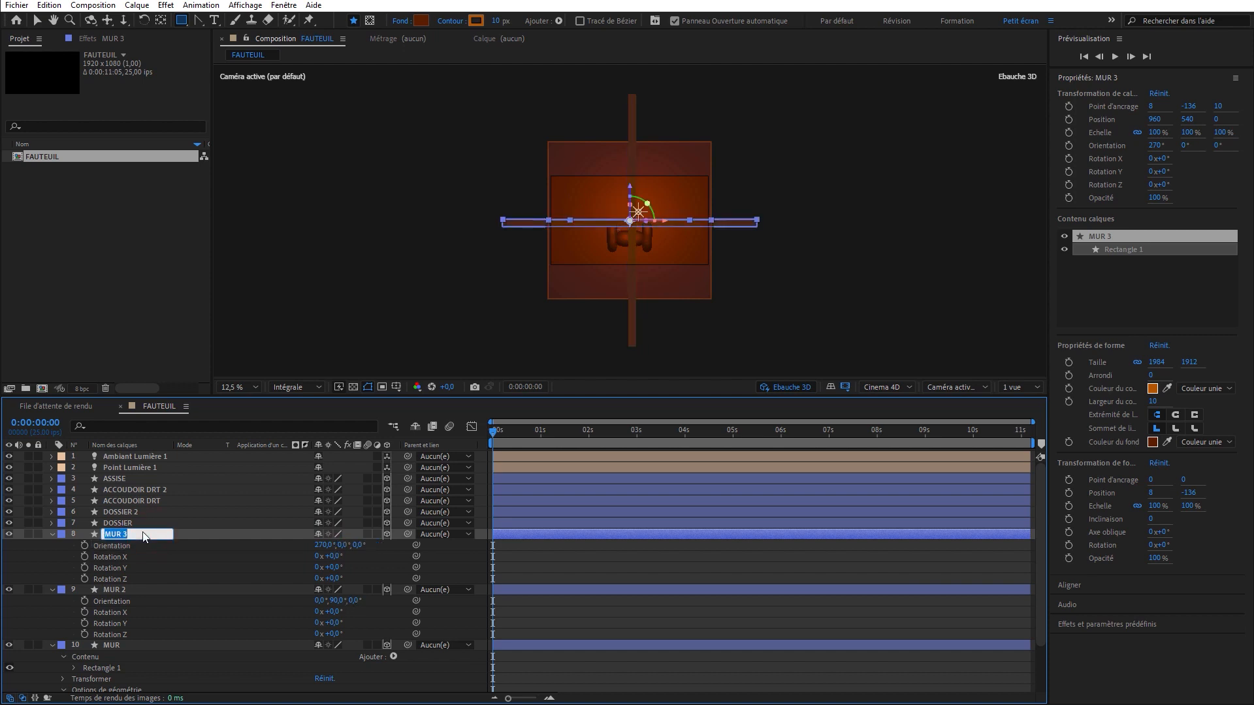
text(SOL)
key(Return)
Add a null object as a 3D layer and parent SOL, MUR 2 and MUR to it.
click(153, 7)
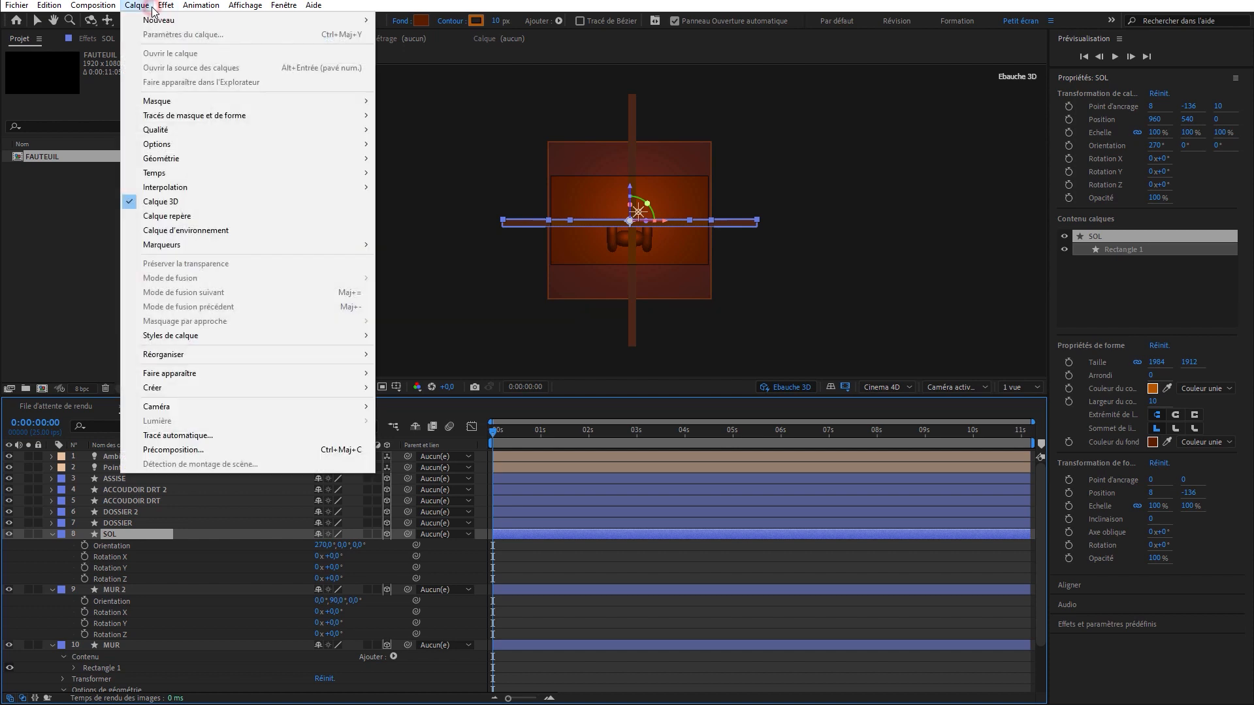
mouse_move(159, 19)
click(425, 78)
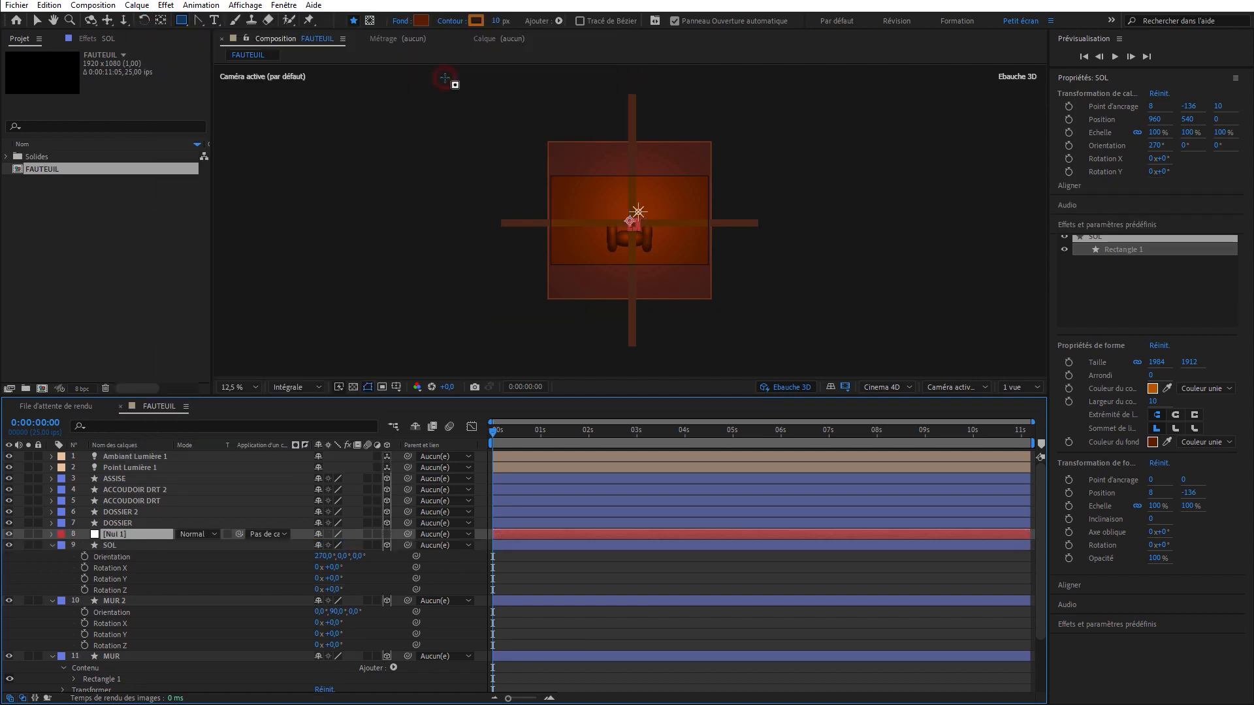
click(386, 534)
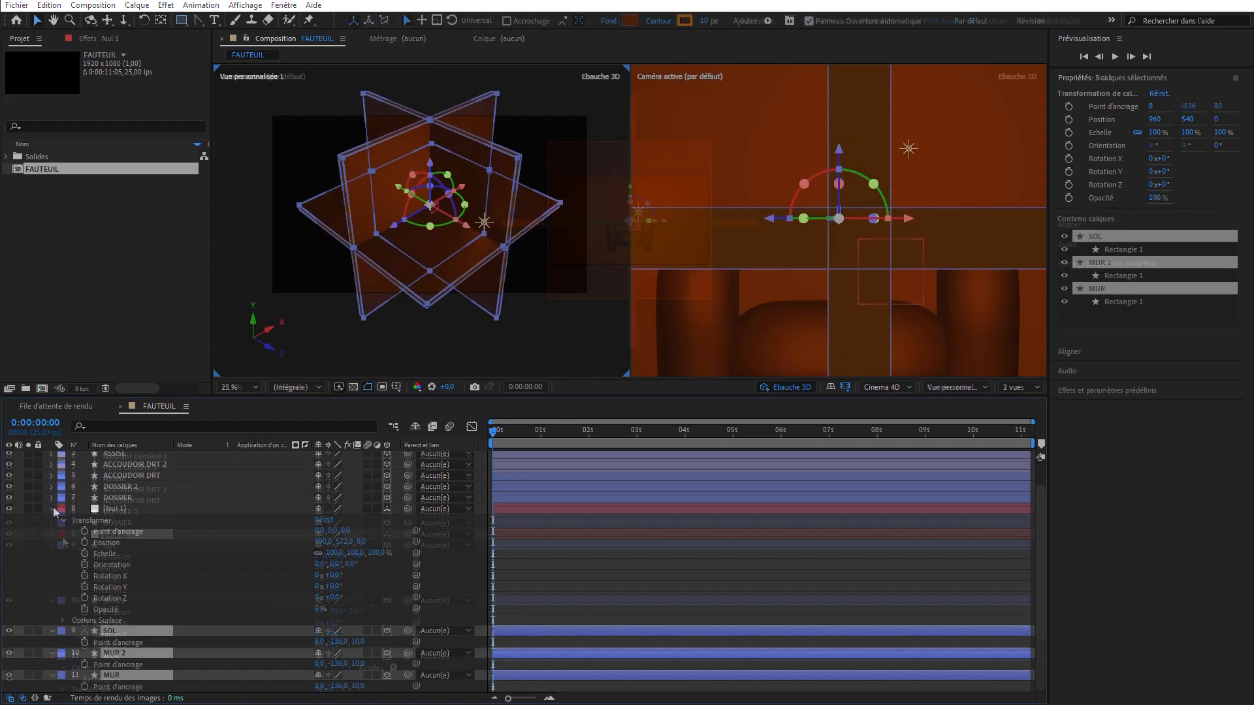
key(a)
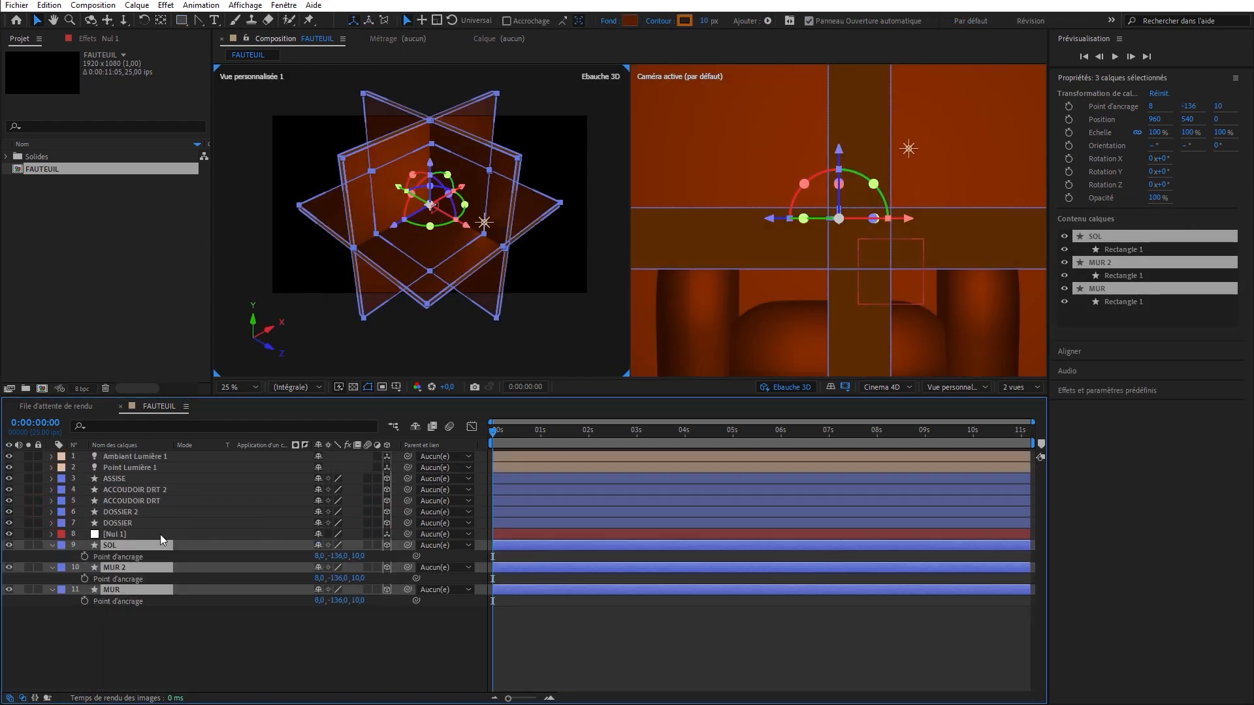
drag(408, 545, 157, 536)
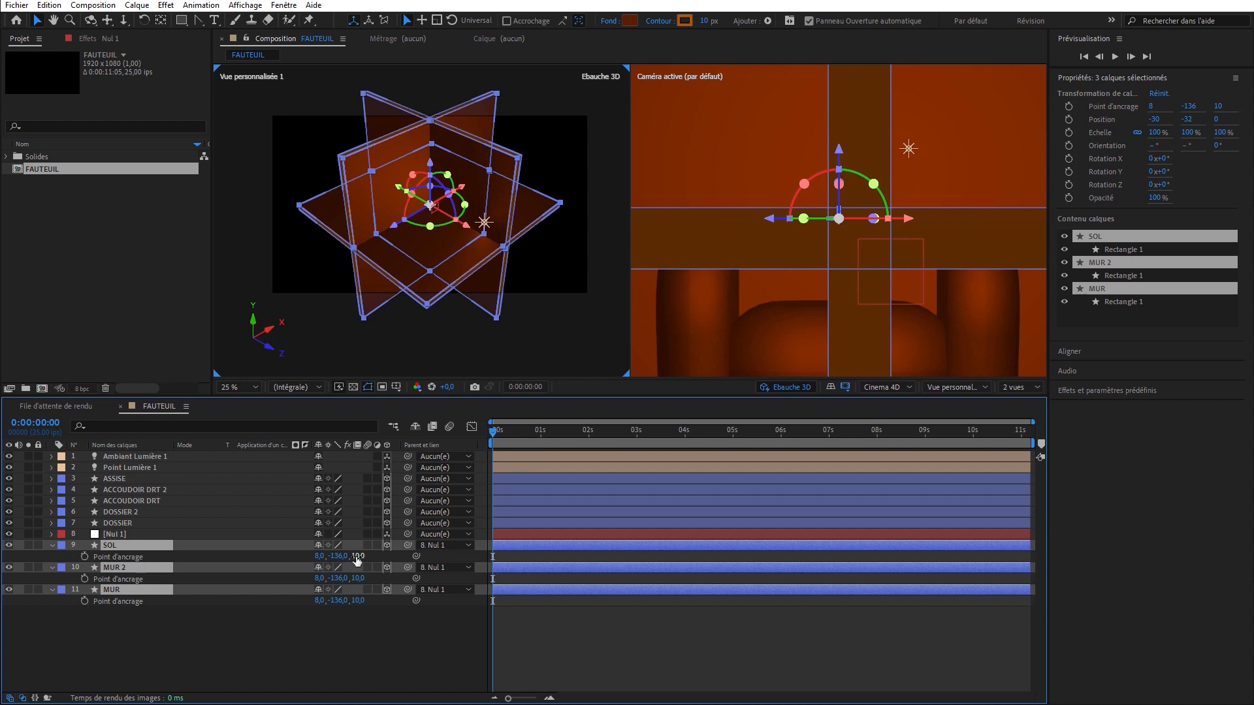
Shift the anchor points of SOL, MUR 2 and MUR to Z about -928, forming a room corner, checking it in the Devant view.
drag(356, 560, 1, 523)
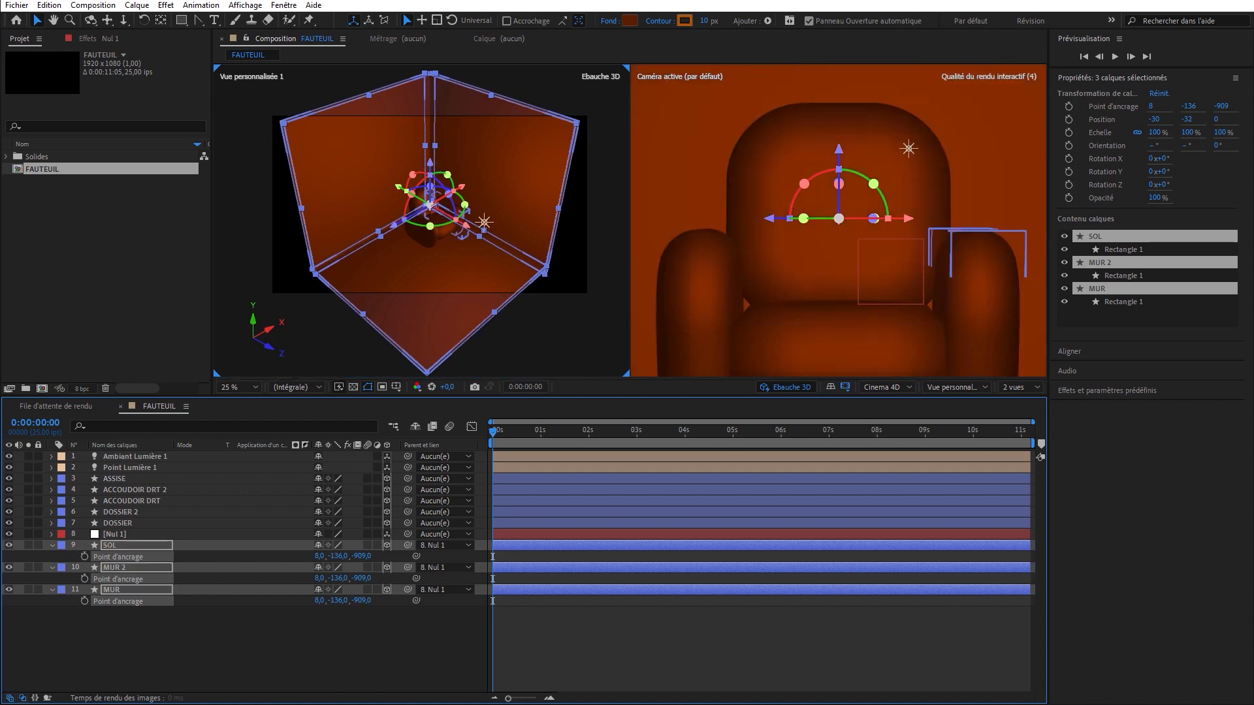
click(971, 390)
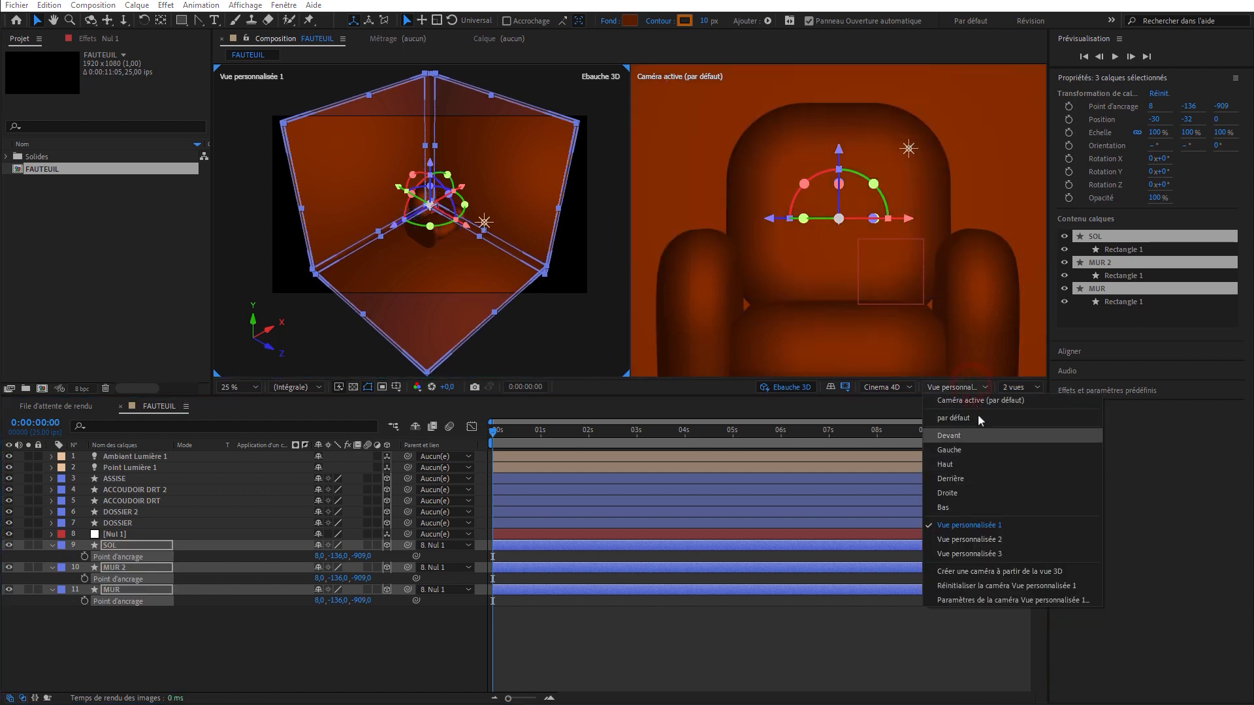
click(985, 439)
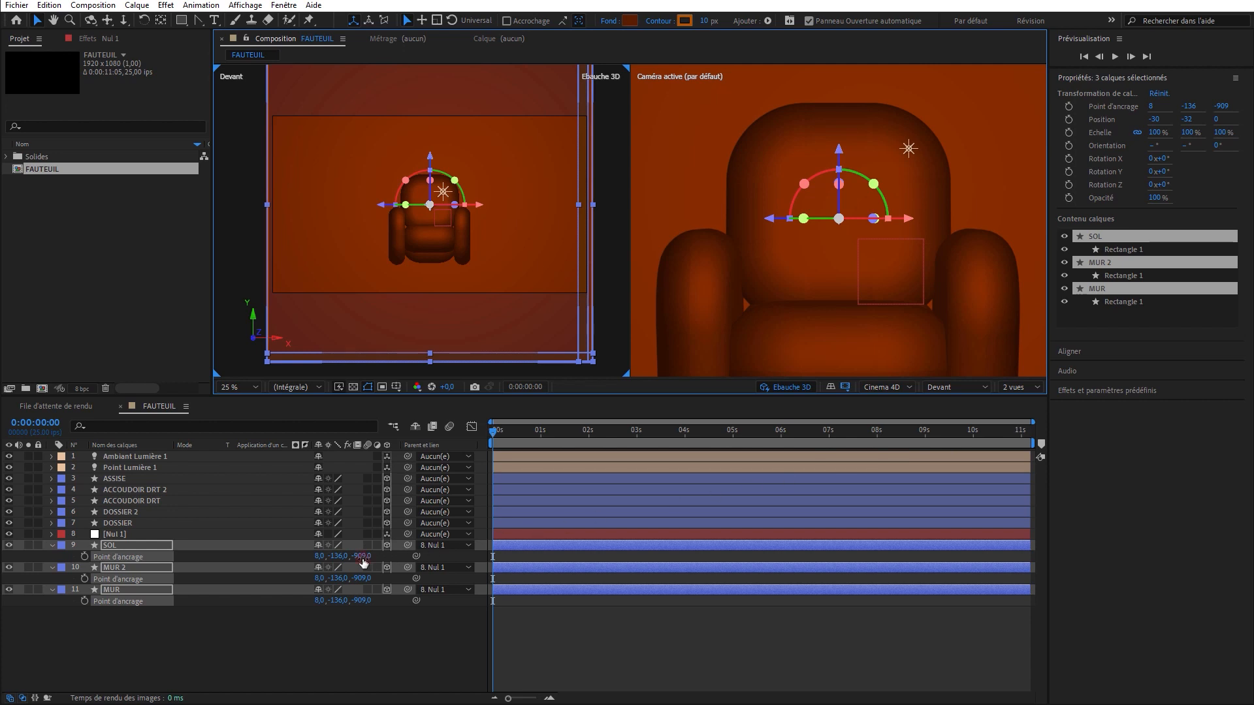
drag(362, 557, 349, 556)
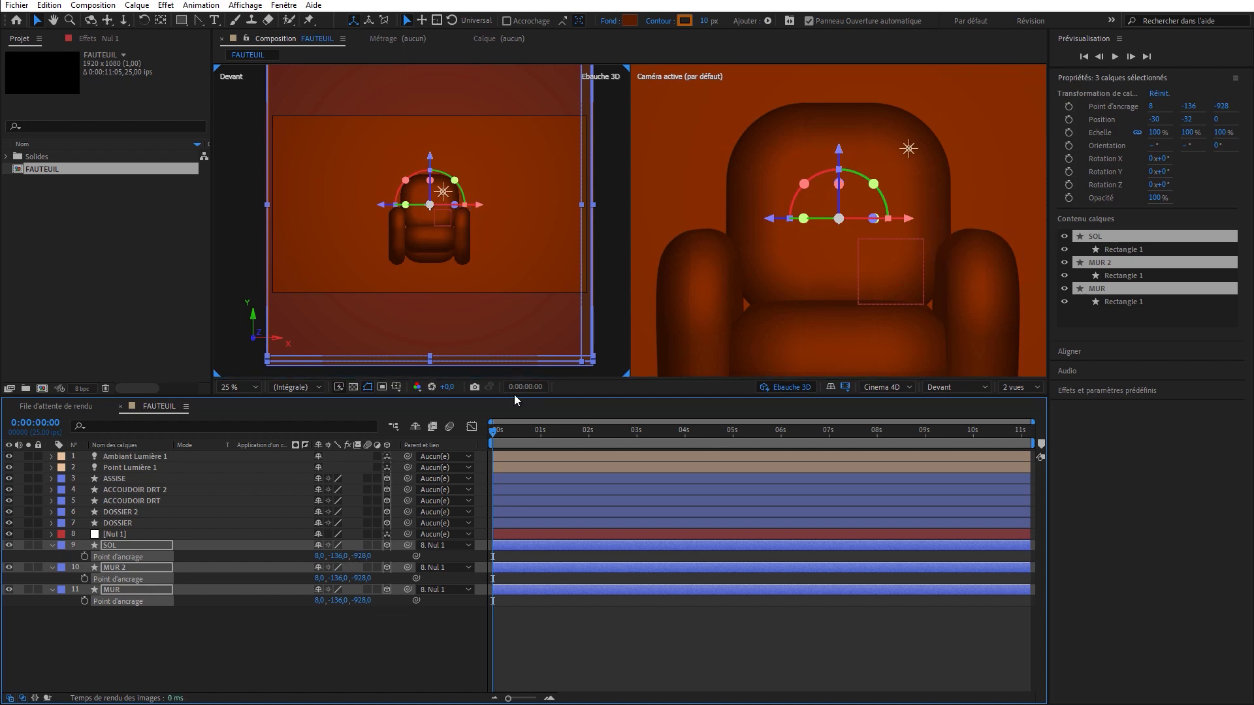
Set the stroke width of SOL, MUR 2 and MUR to 0 px.
click(704, 21)
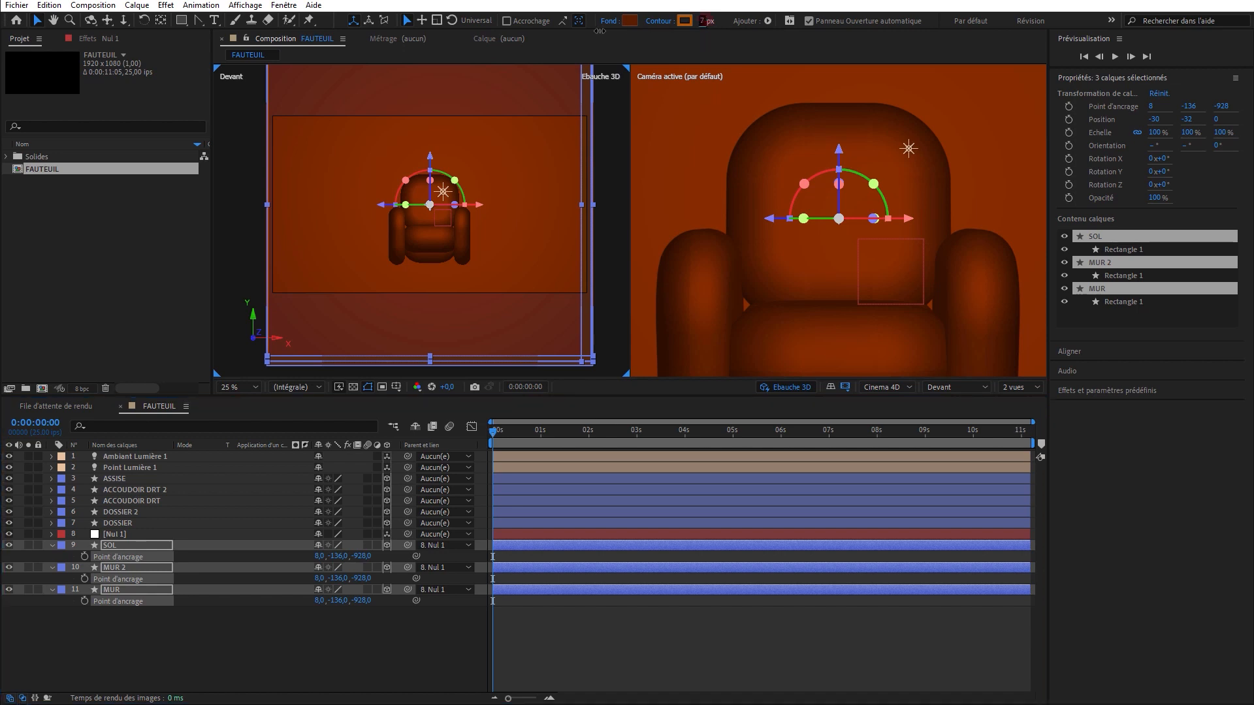
text(0)
key(Return)
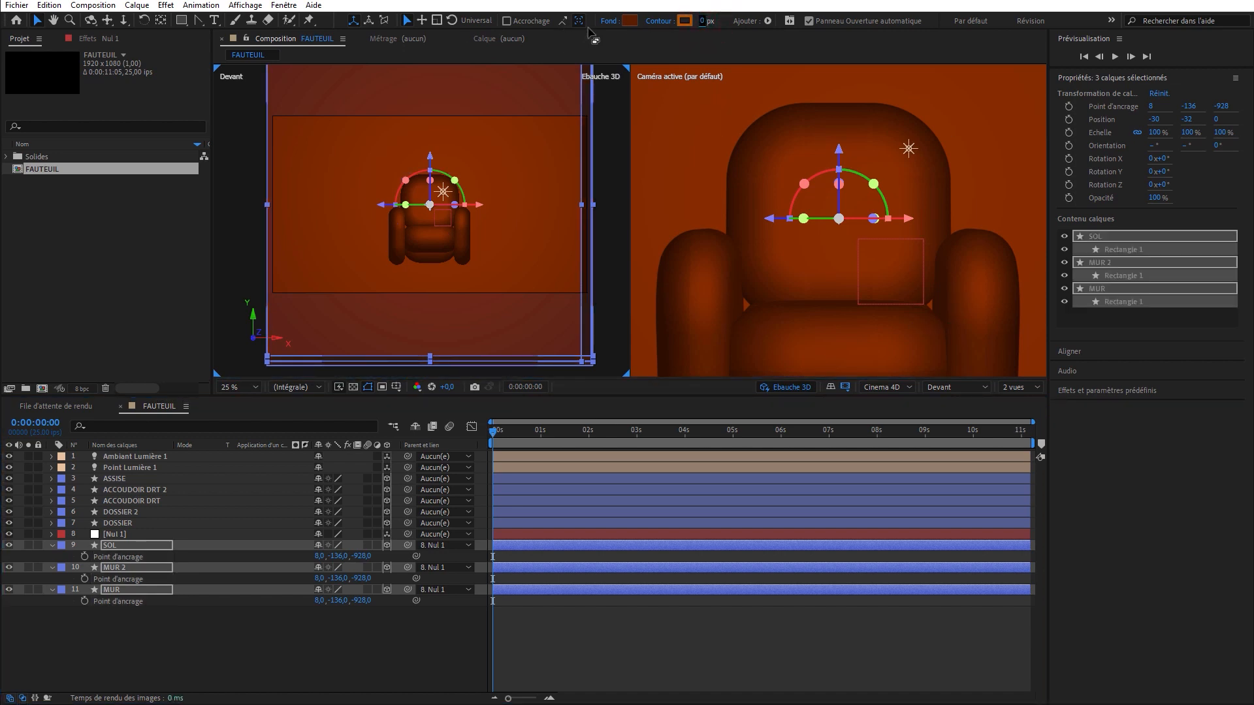
Change the fill colour of SOL, MUR 2 and MUR to orange FF7E00.
click(630, 22)
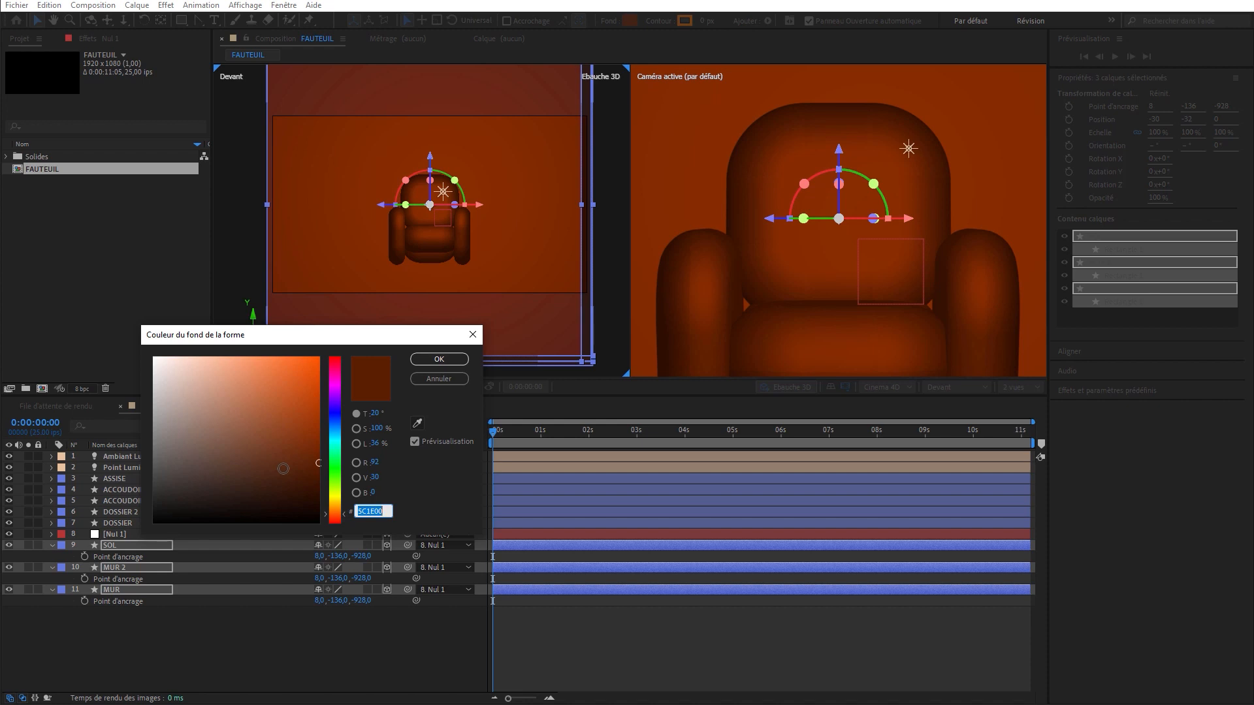
mouse_move(335, 514)
mouse_down()
mouse_move(344, 414)
mouse_move(334, 501)
mouse_up()
drag(309, 379, 338, 347)
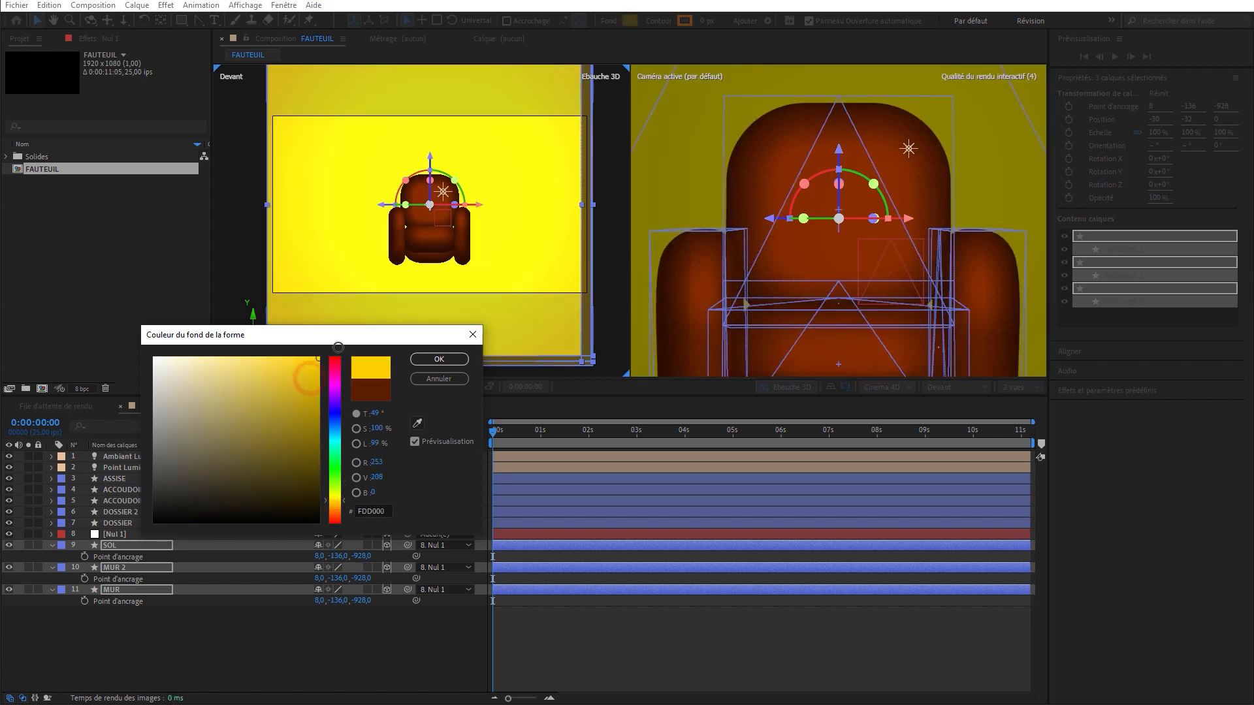
drag(336, 501, 346, 516)
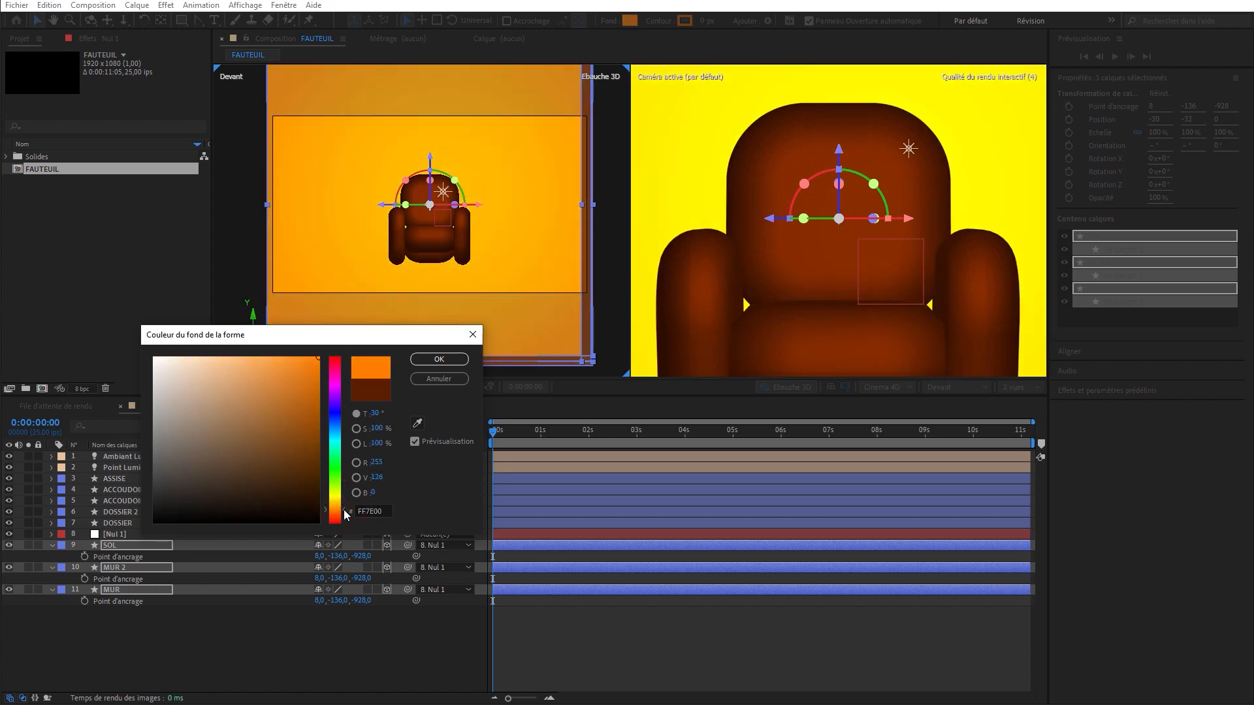
click(439, 360)
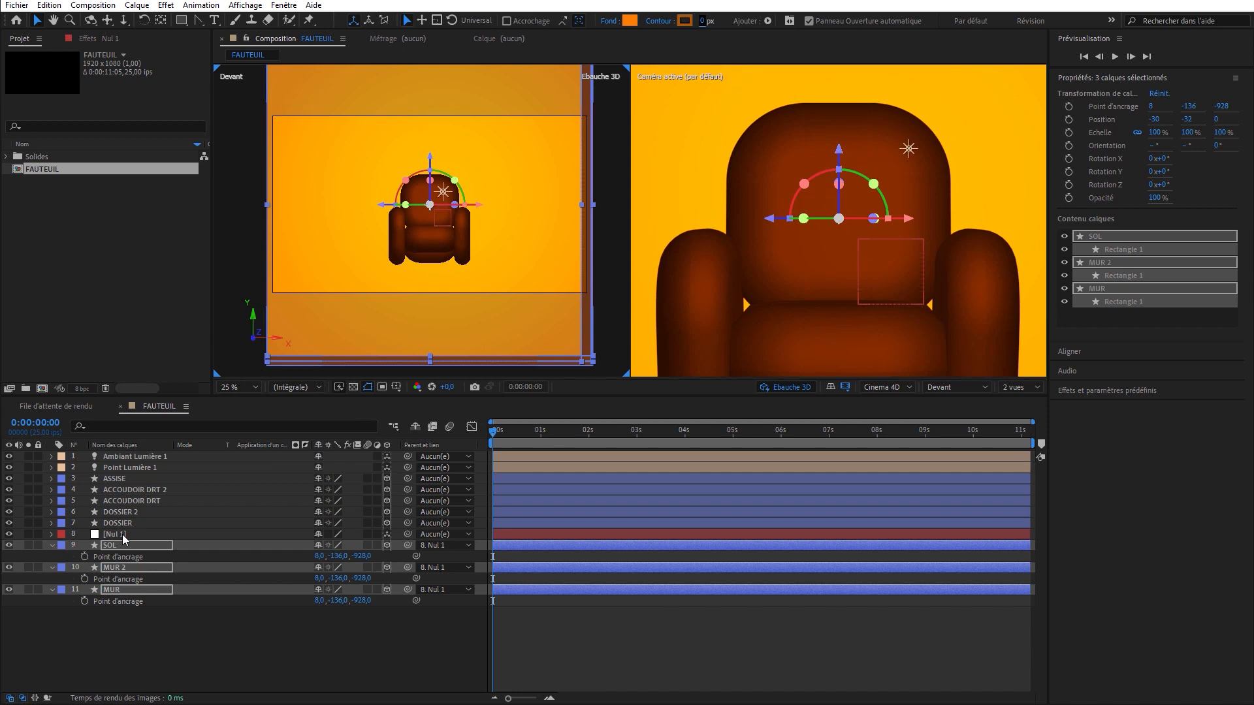
Rename the null that parents the walls and floor Nul DECORS.
click(123, 535)
key(Return)
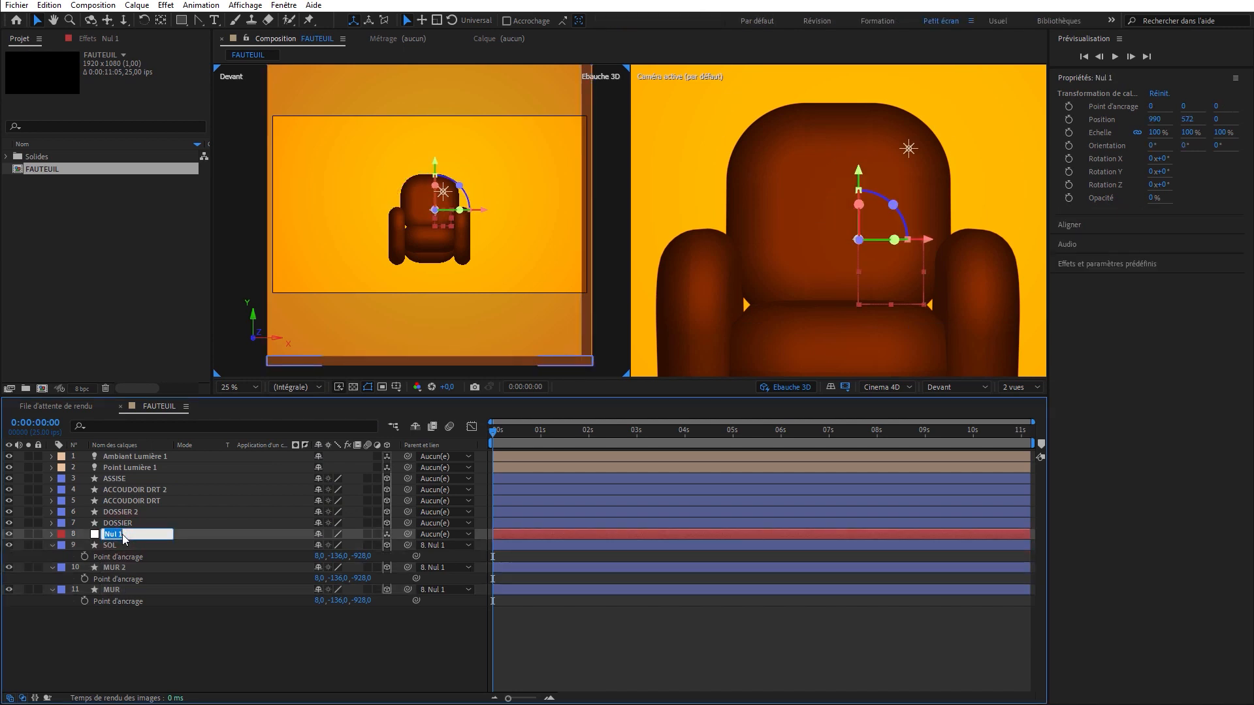
text(Nul DECORS)
key(Return)
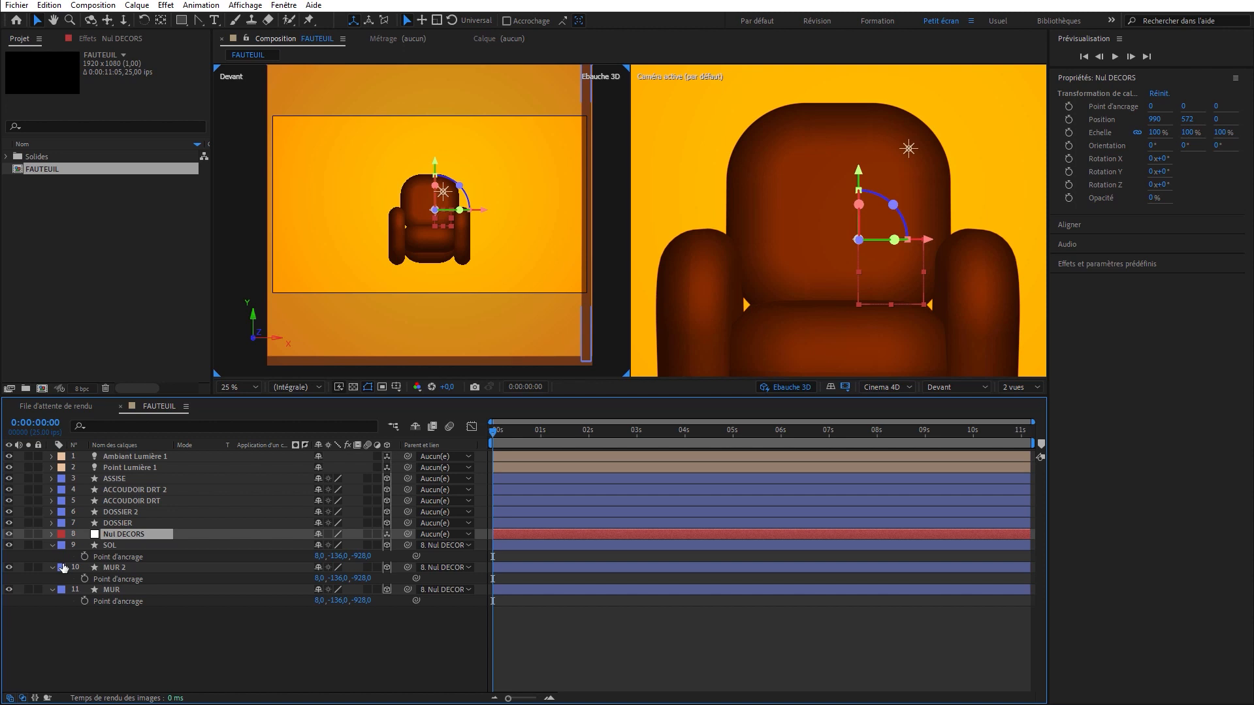
Add a second null object, name it Nul FAUTEUIL and make it a 3D layer.
key(ctrl+alt+shift+y)
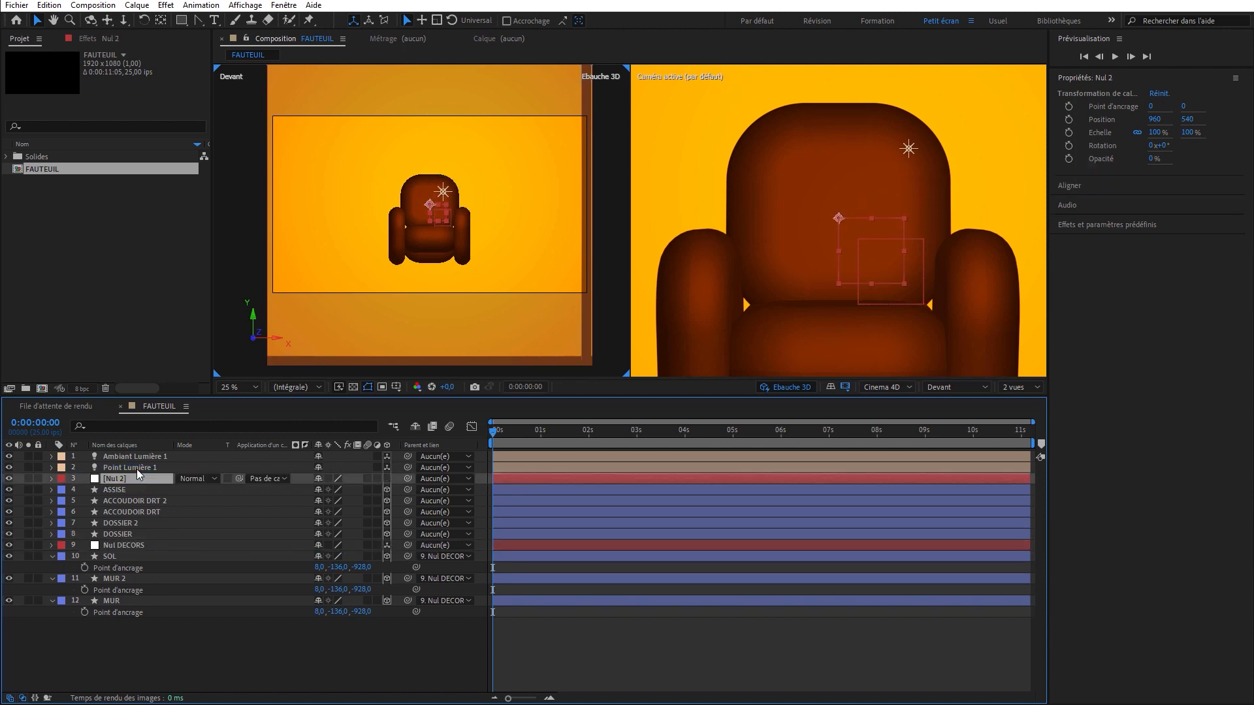
key(Return)
text(Nul)
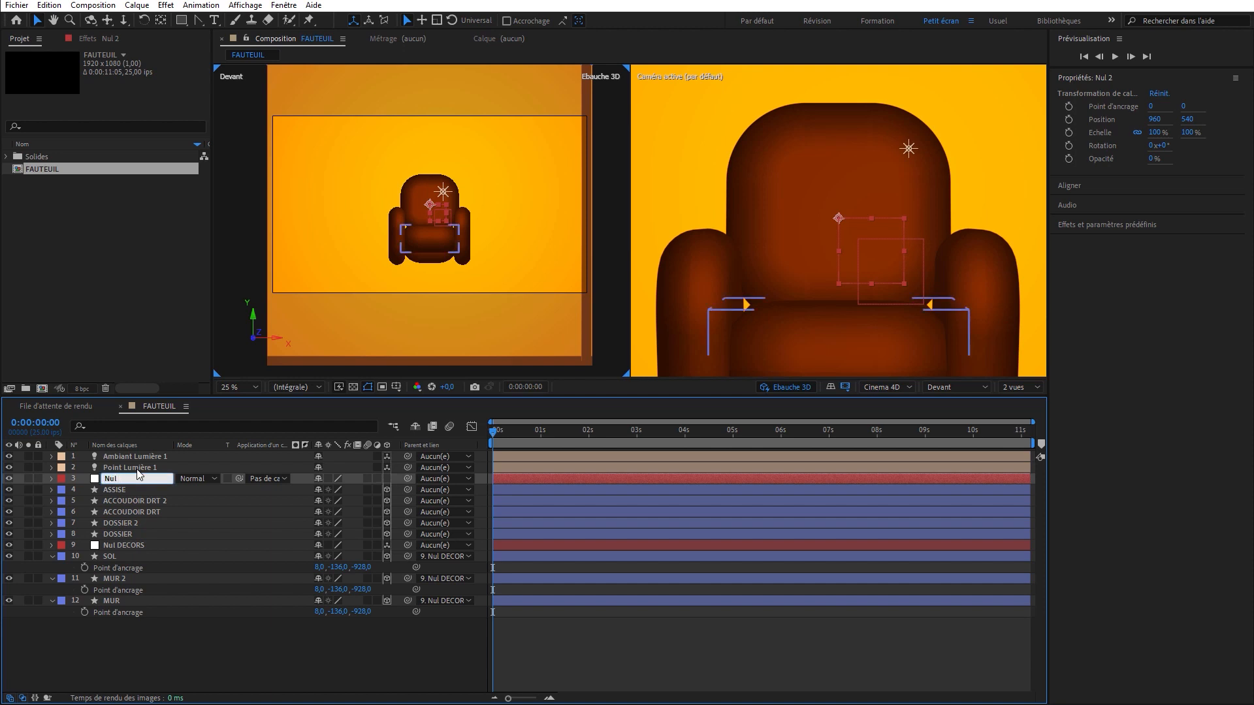
text( FAUTEUIL)
key(Return)
click(386, 479)
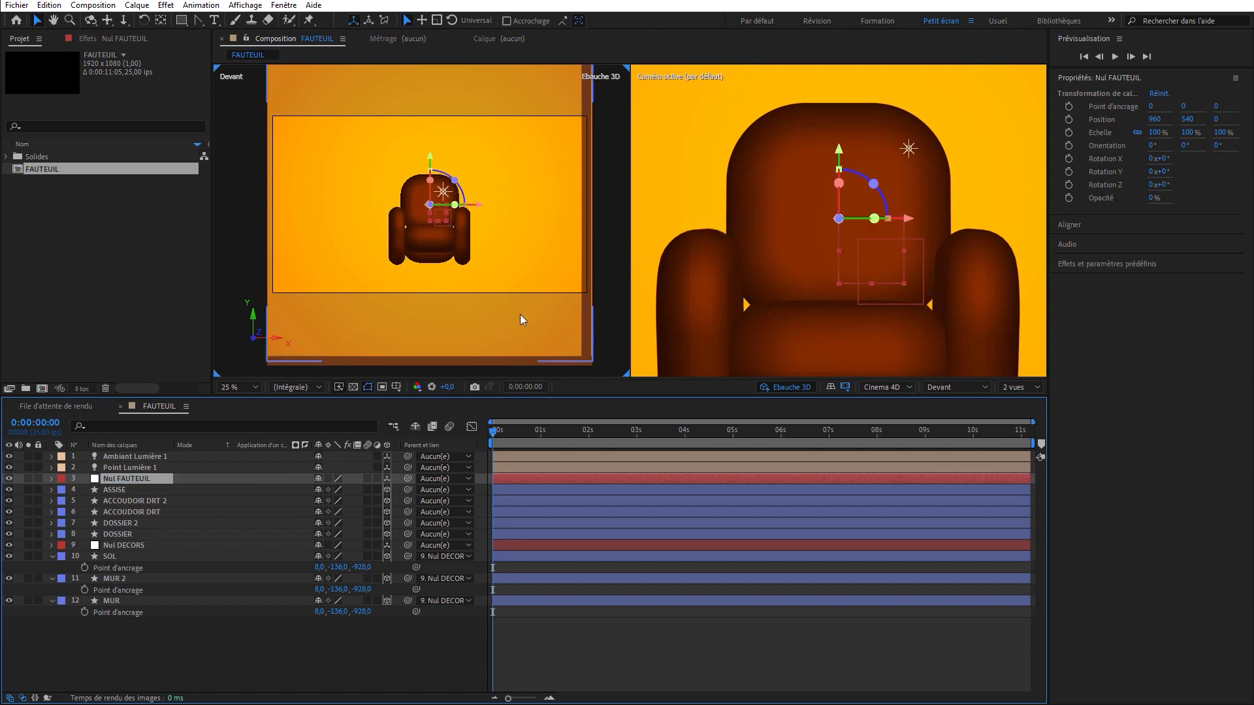
In the Gauche view, place Nul FAUTEUIL at the armchair's base (Y 900, Z -60) and parent the five armchair layers to it.
click(950, 388)
click(958, 449)
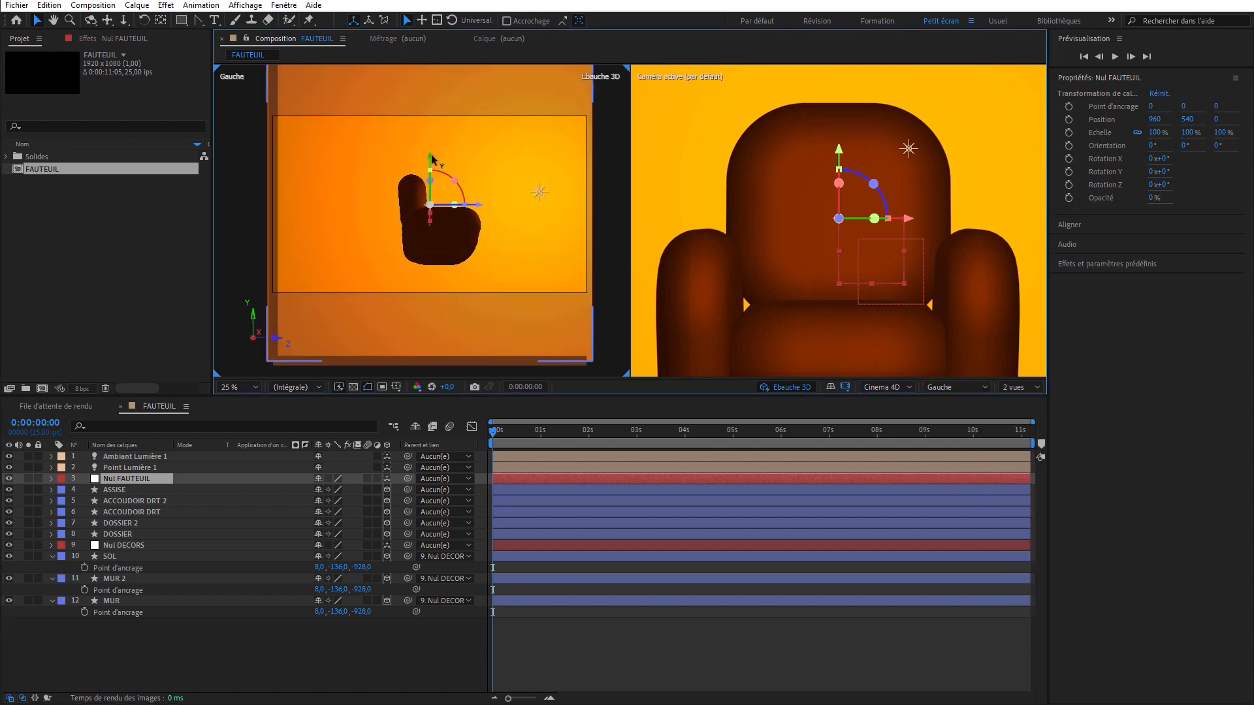
drag(429, 158, 429, 222)
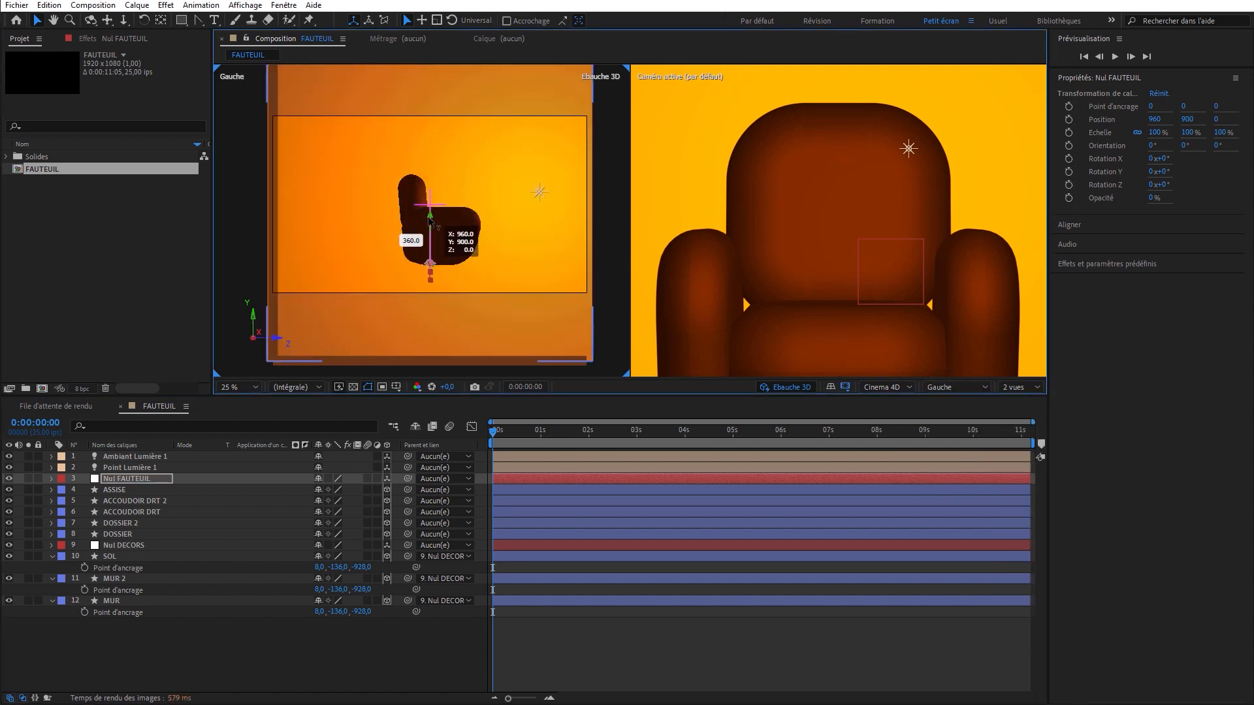
drag(481, 266, 488, 267)
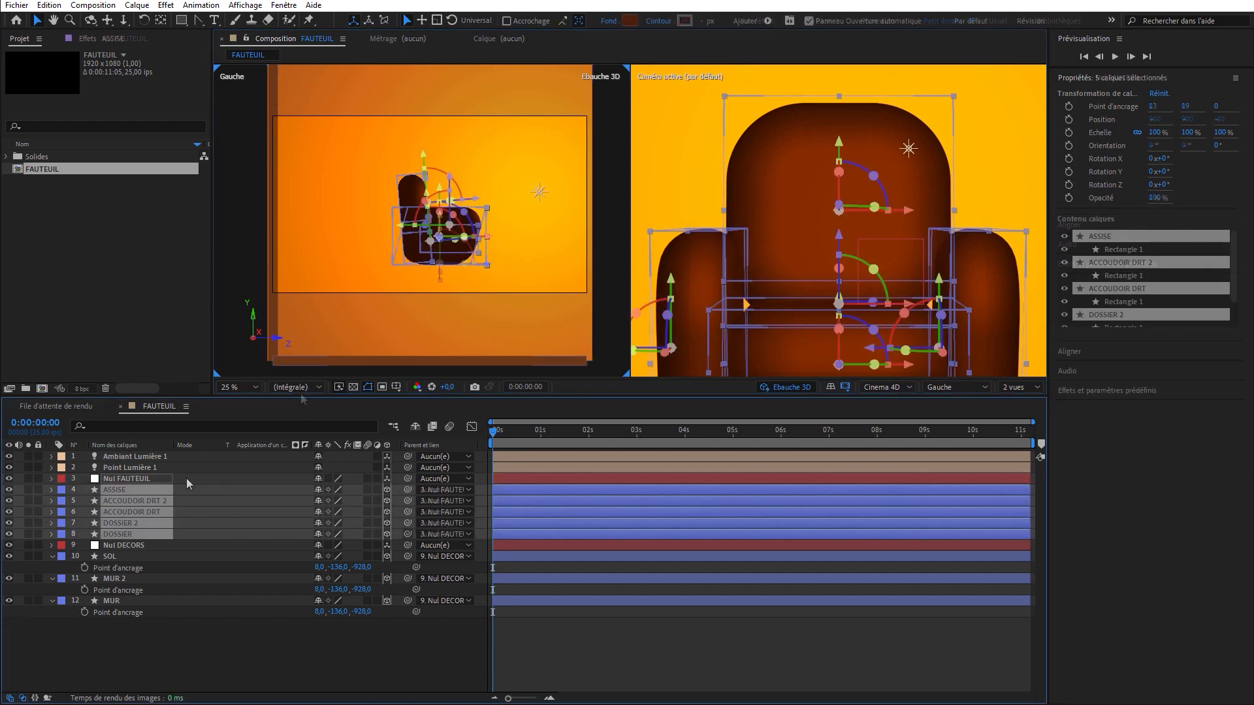
Lower Nul FAUTEUIL to Y 1460 so the armchair rests on the floor.
click(164, 479)
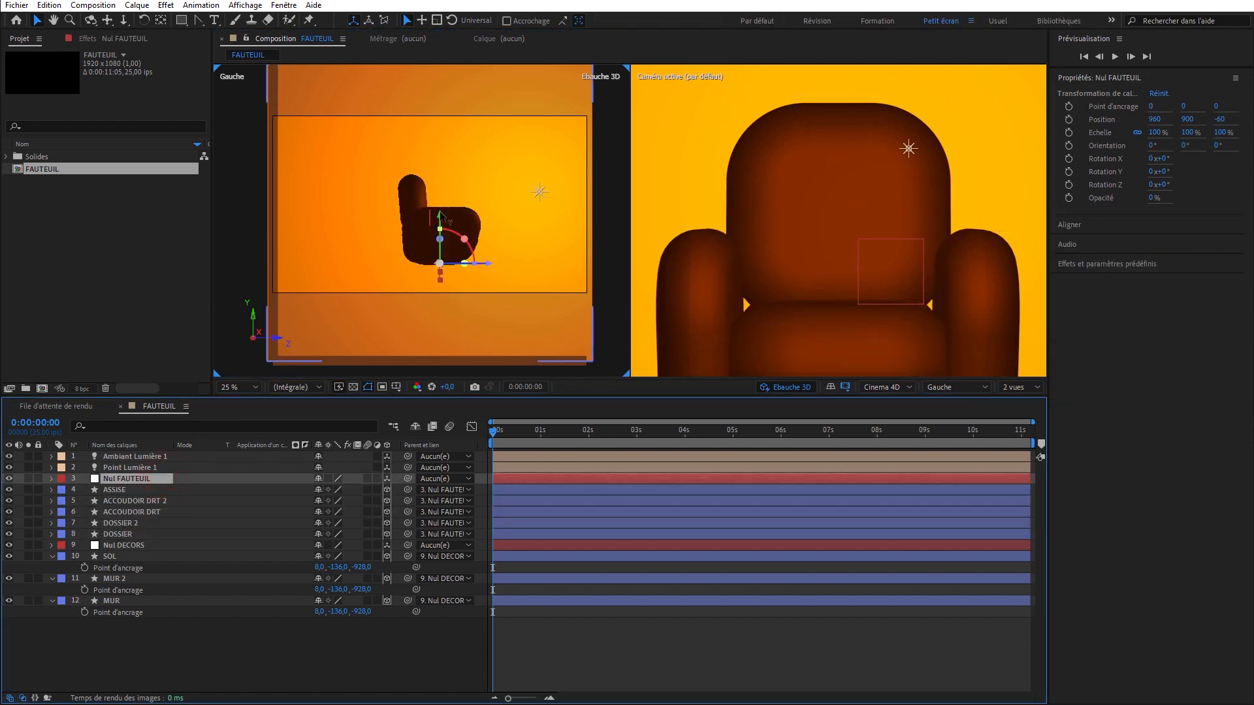
drag(442, 214, 442, 296)
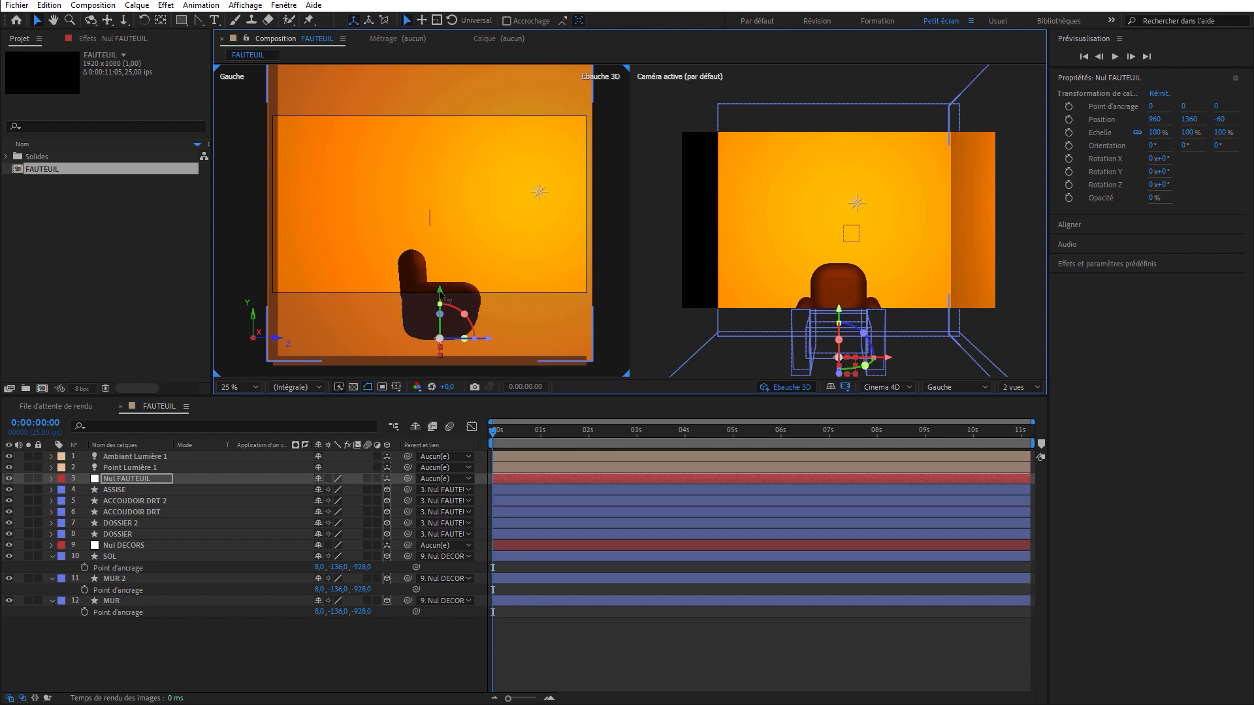
drag(442, 296, 441, 313)
Show the composition in a single view and add a two-node 50 mm camera named Caméra 1.
click(1019, 387)
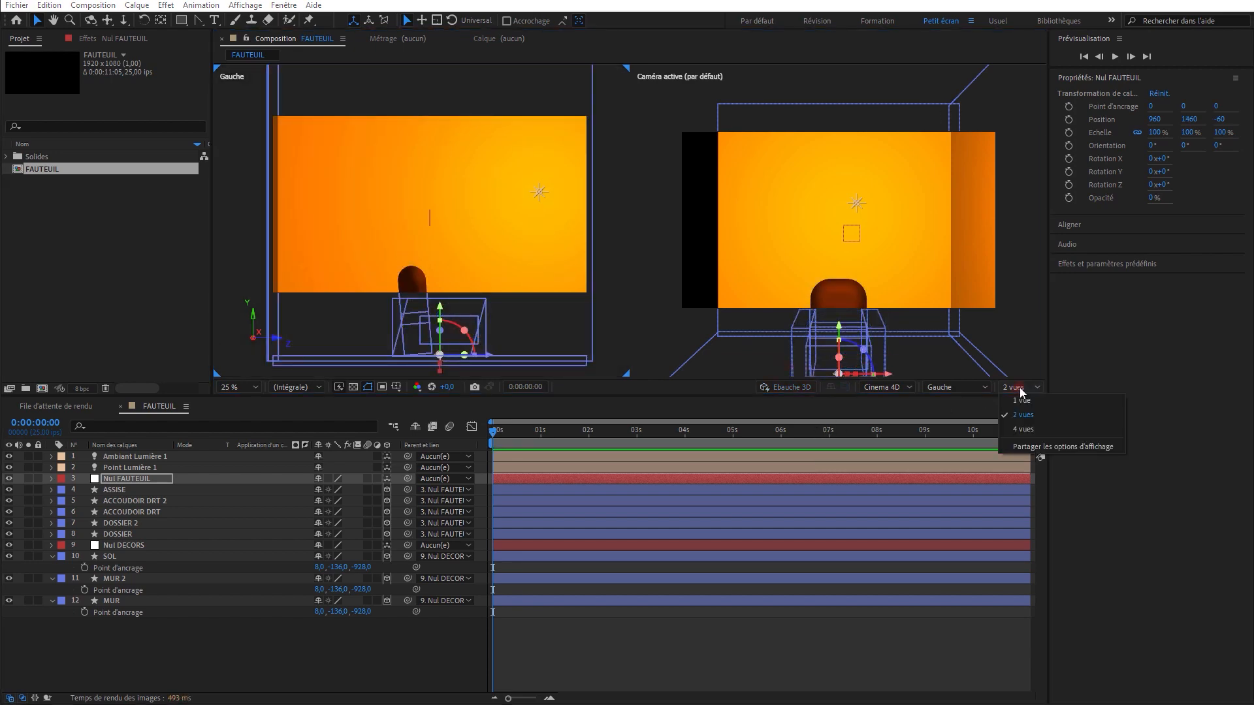
click(1028, 404)
click(165, 5)
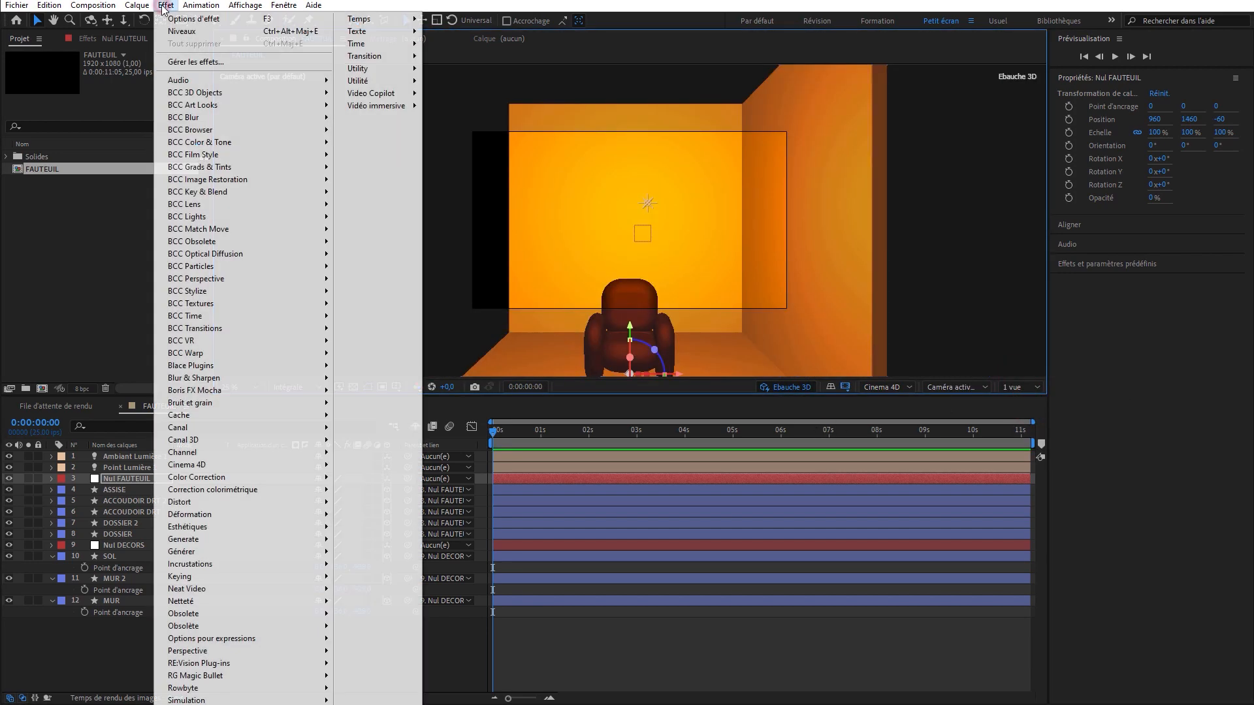
mouse_move(137, 5)
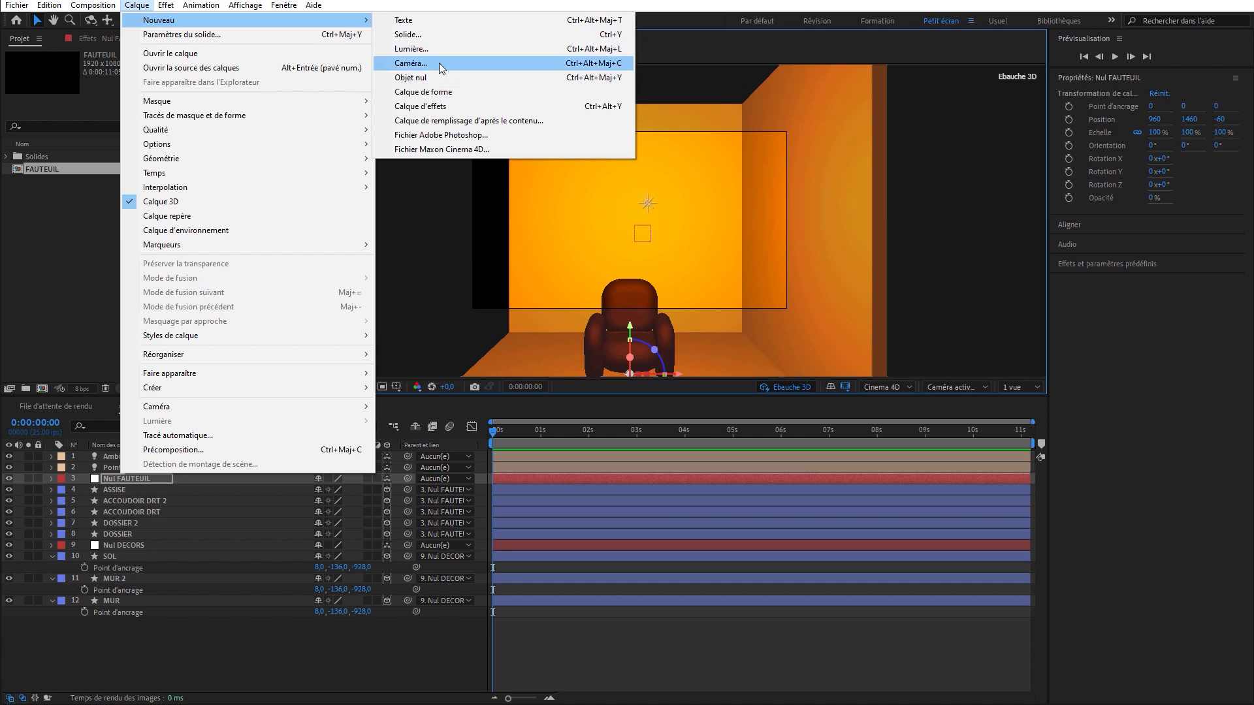
click(439, 61)
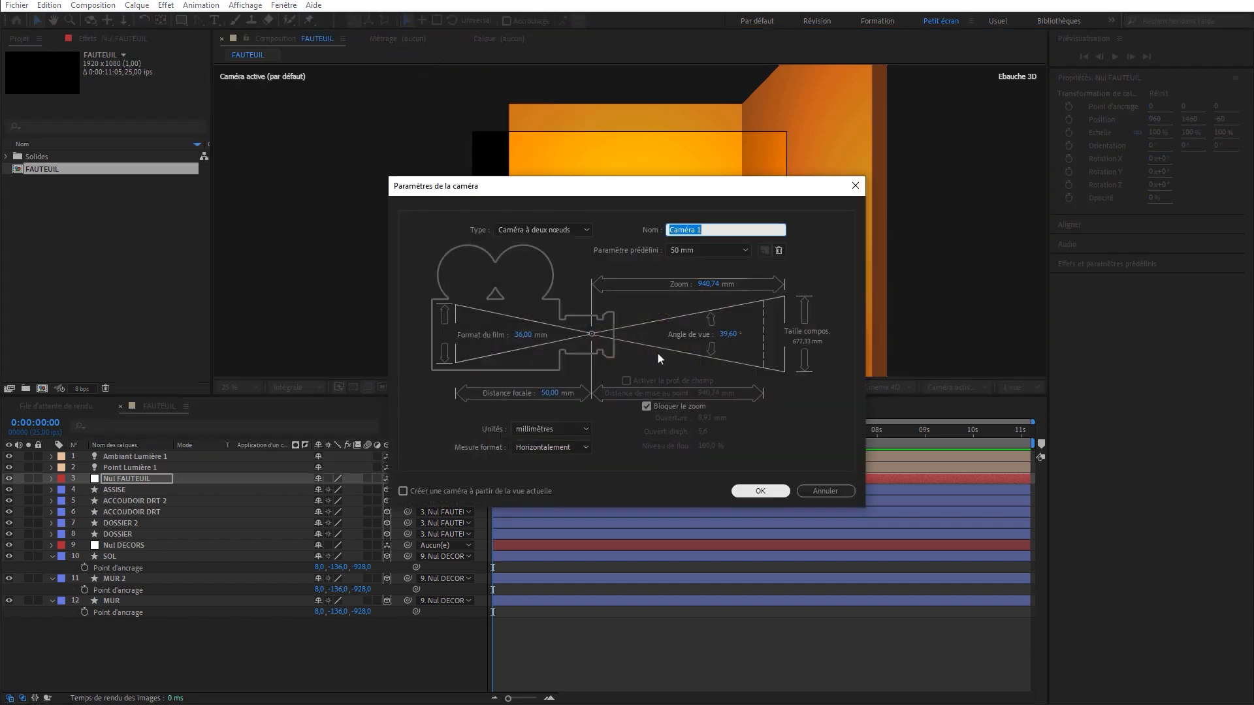
click(760, 491)
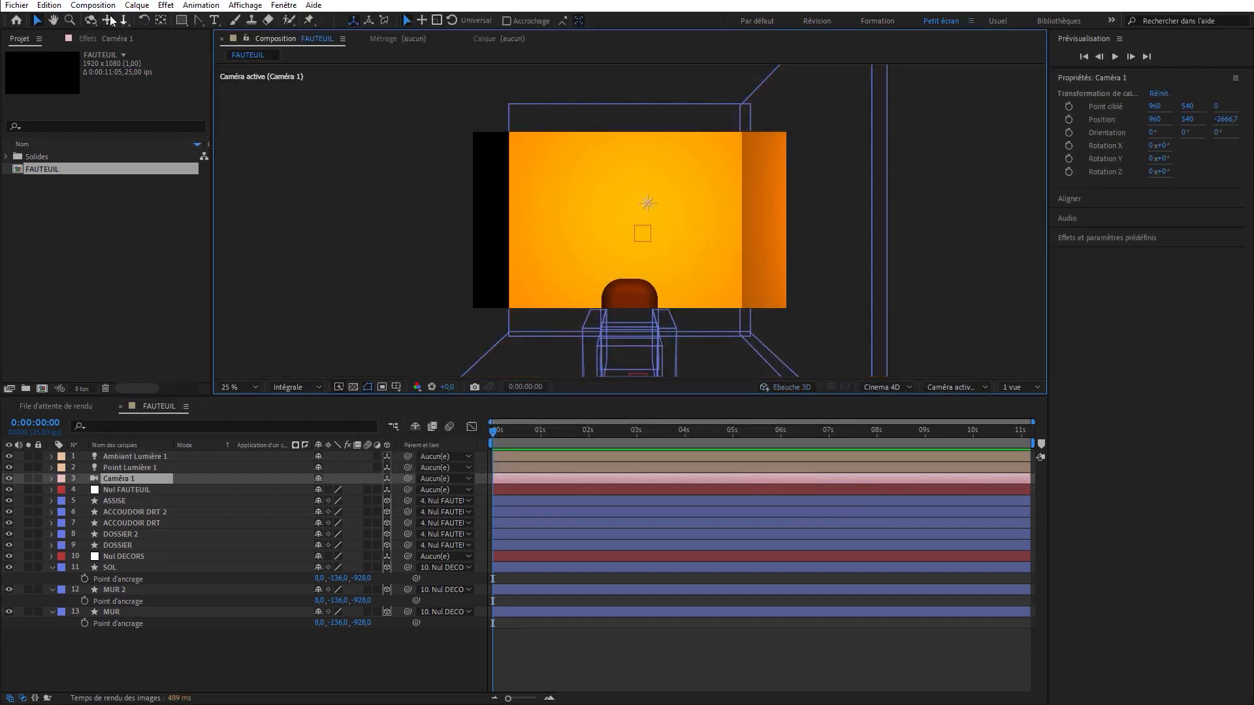
Pull Caméra 1 back and orbit it to frame the whole room corner and armchair at an angle.
click(124, 20)
drag(646, 222, 659, 385)
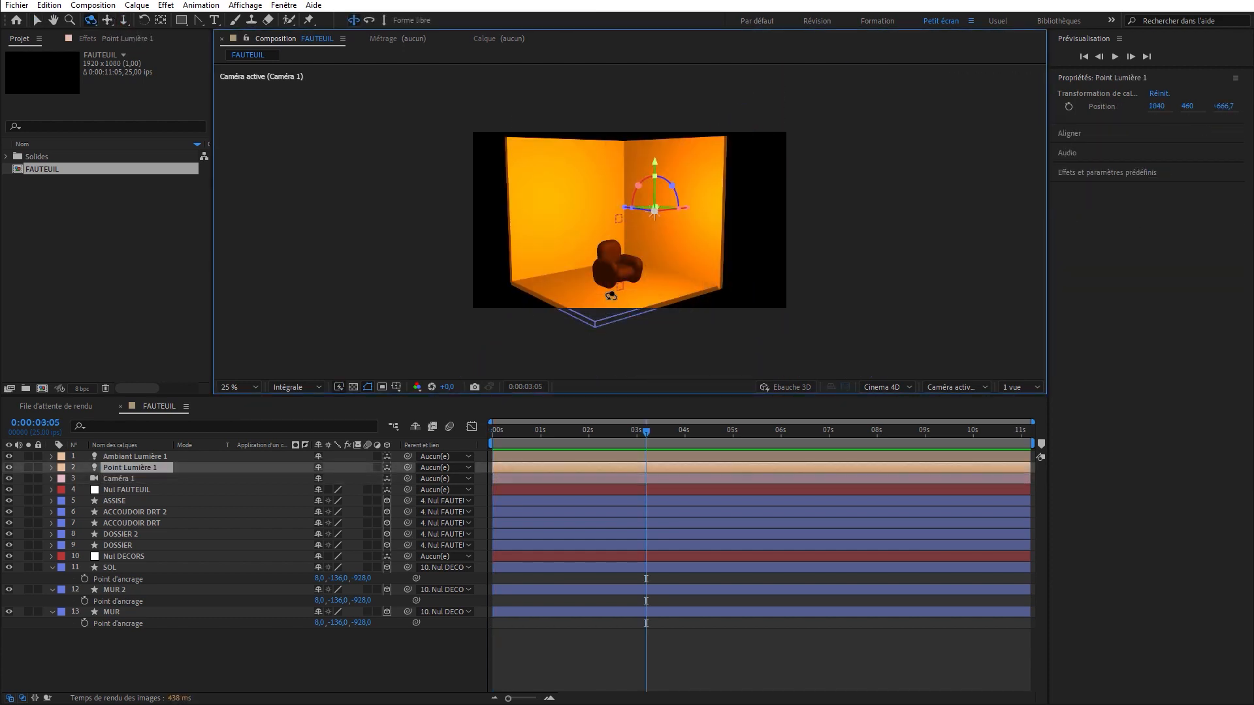
key(period)
key(period)
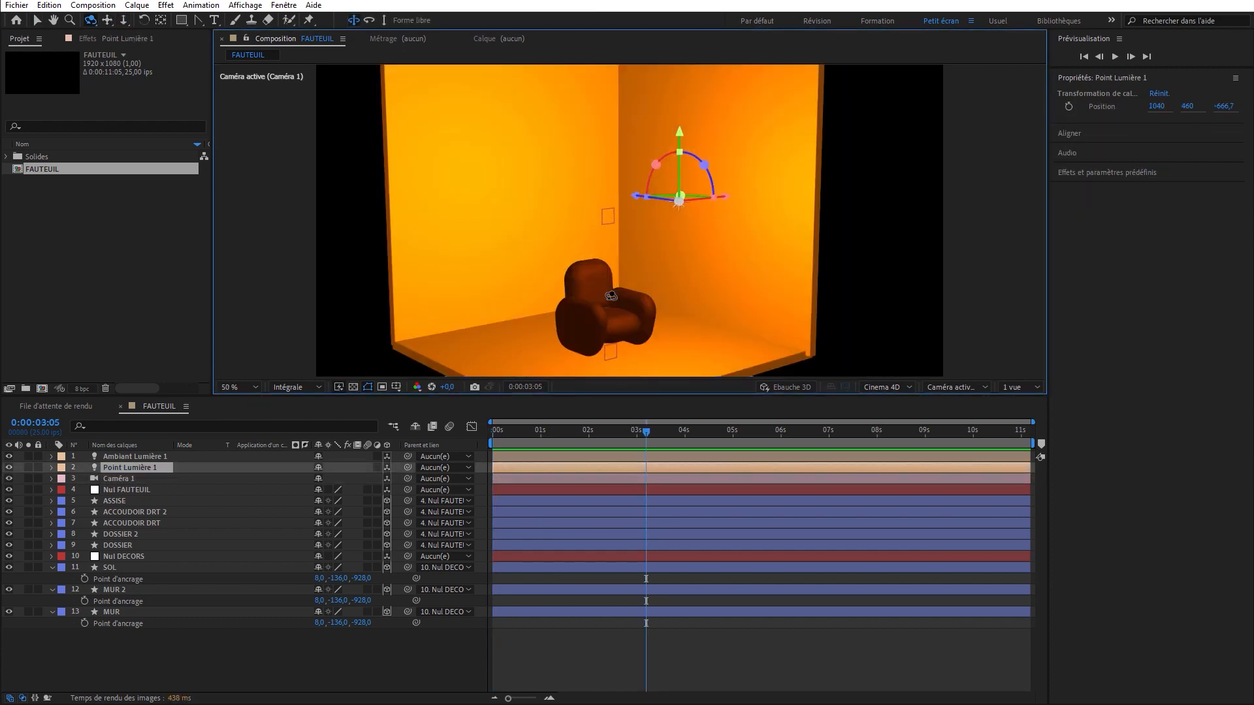
Scale Nul FAUTEUIL to 80% and reposition it at about X 619, Z 212 with a Y orientation of about 324°.
click(132, 491)
key(s)
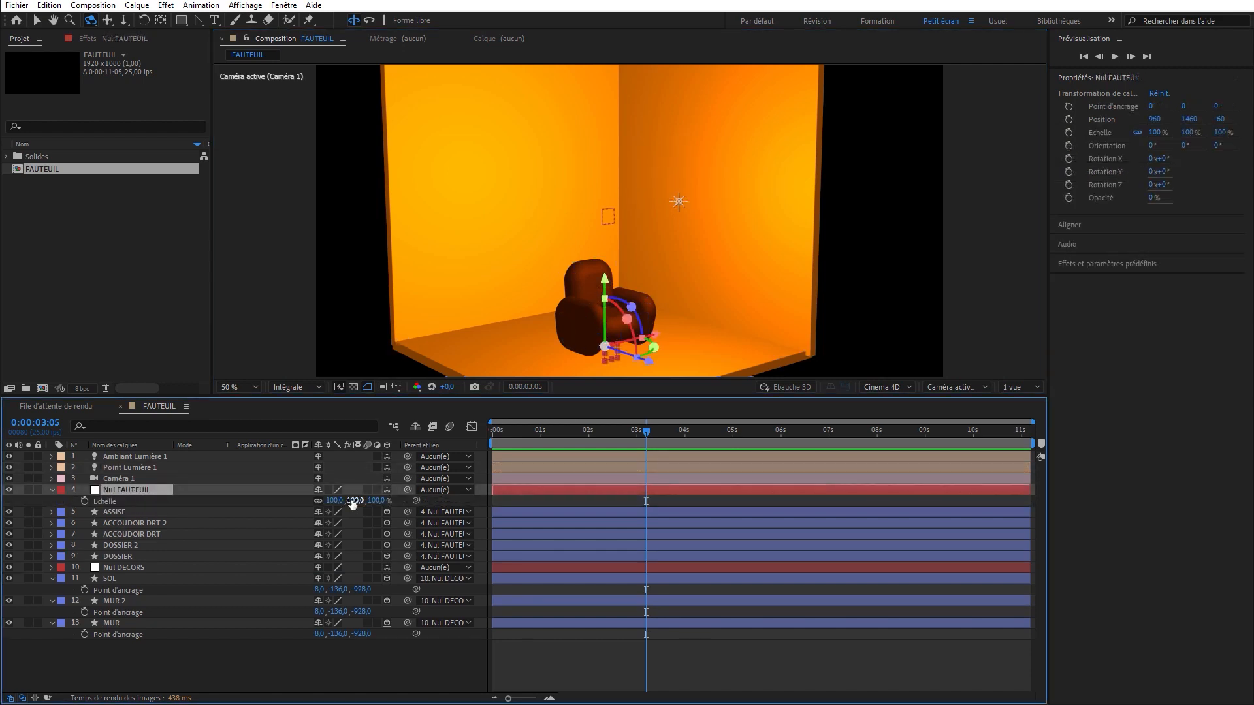
click(351, 500)
text(80)
key(Return)
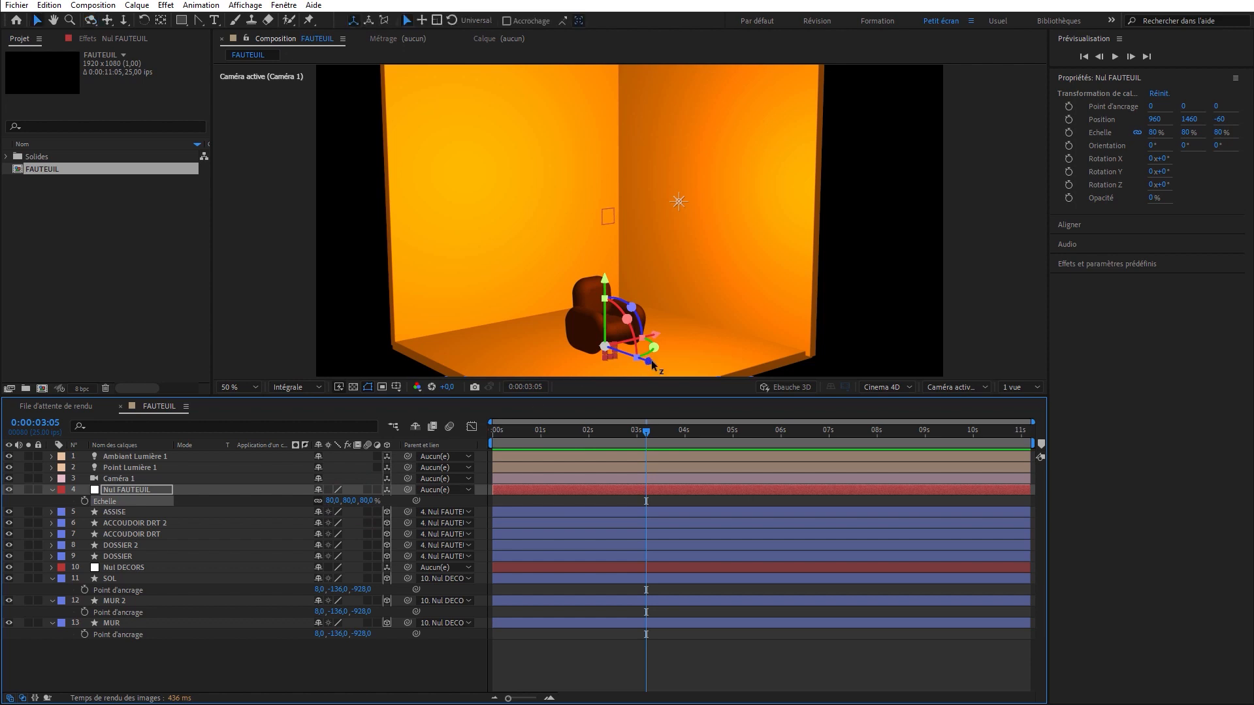
key(v)
drag(651, 360, 598, 351)
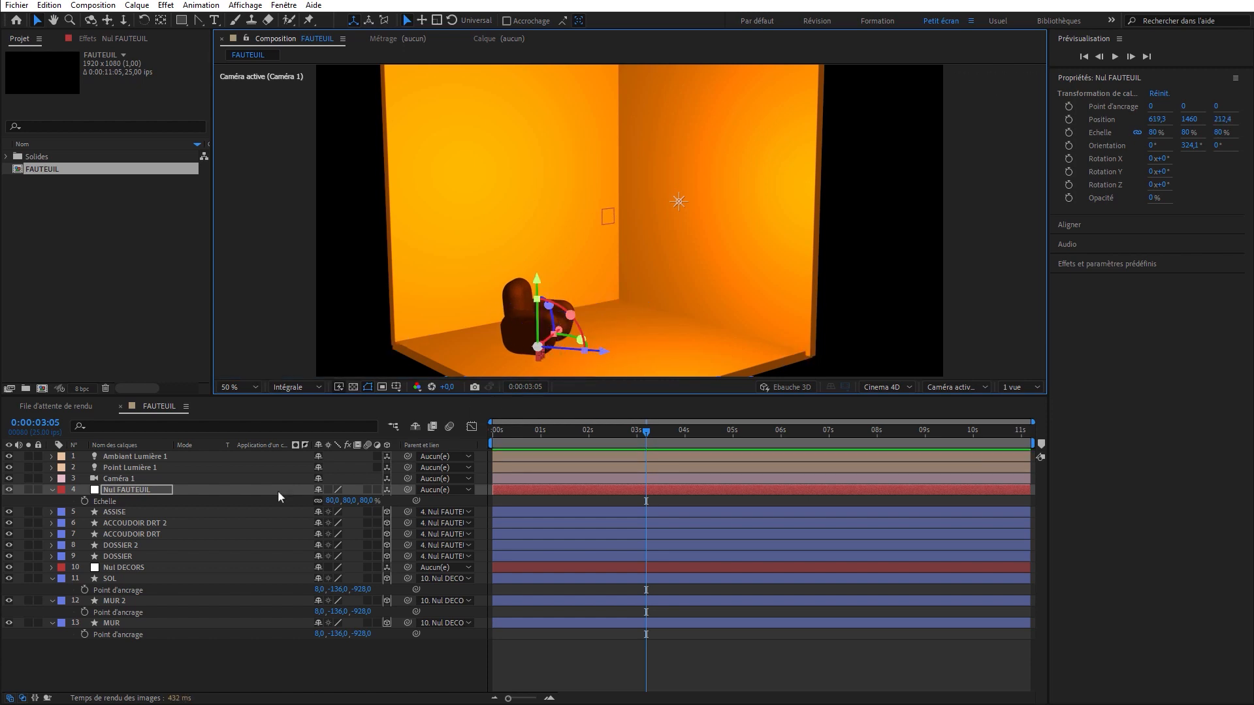
Duplicate Nul FAUTEUIL with its five armchair layers and group the copies above the original null.
shift+click(127, 556)
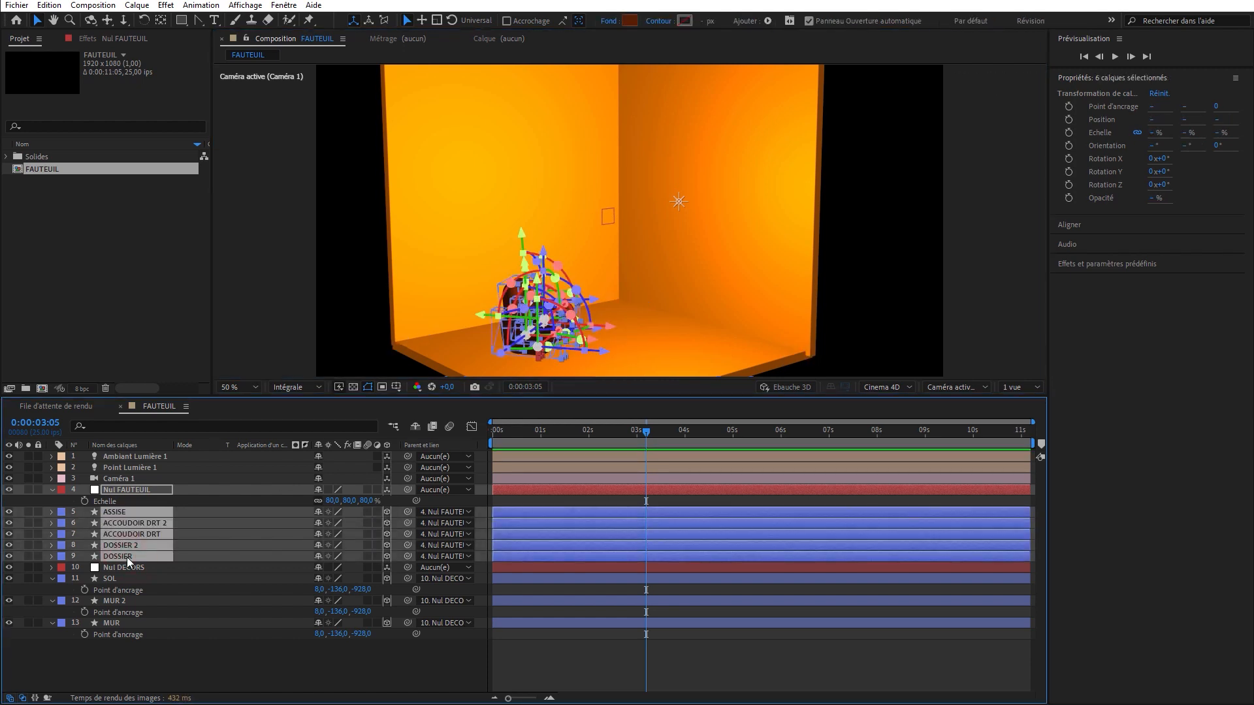
key(ctrl+d)
drag(126, 558, 138, 484)
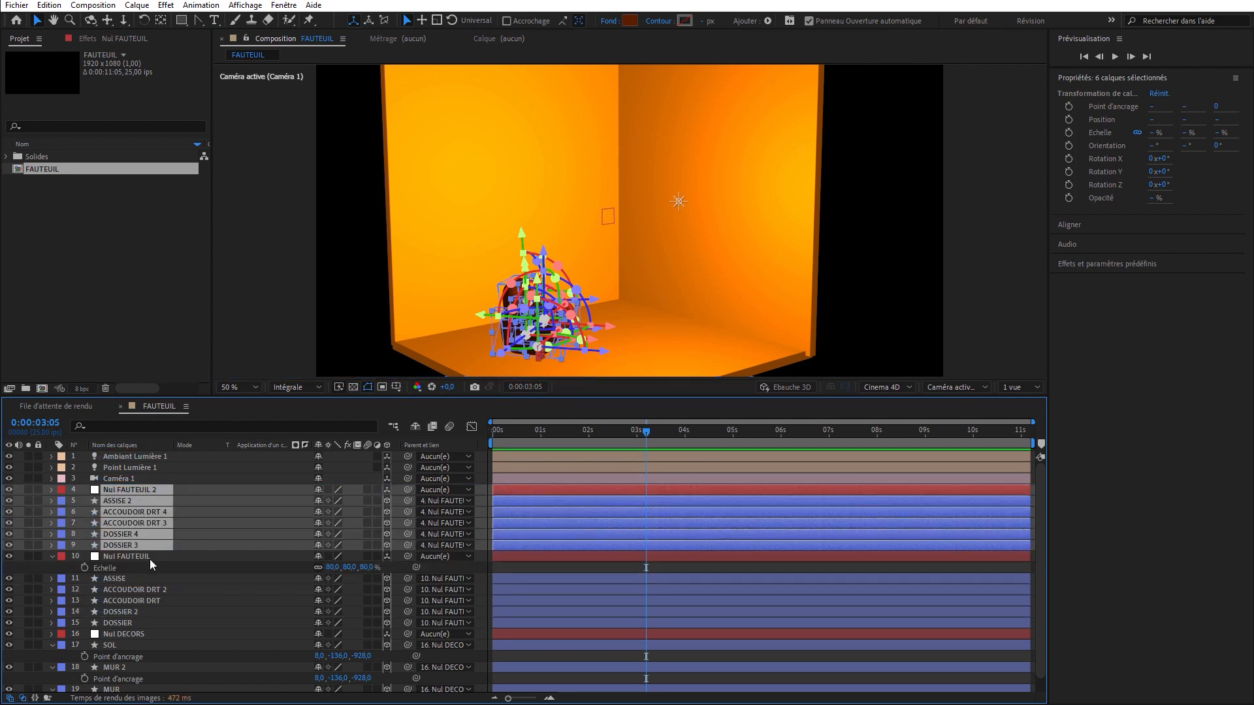
click(203, 472)
Move Nul FAUTEUIL 2 to about X 1115, Z -471 and turn it 180° to a Y orientation of 144°, facing the first armchair.
click(149, 489)
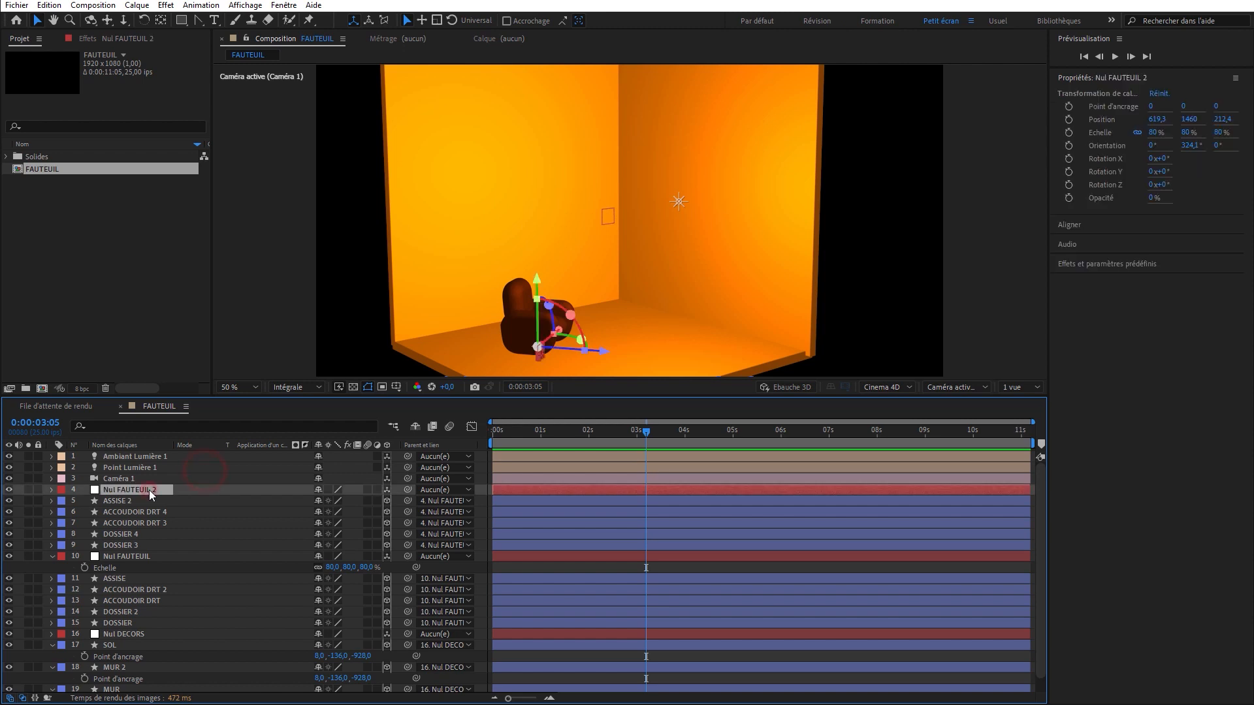
drag(604, 351, 718, 370)
key(r)
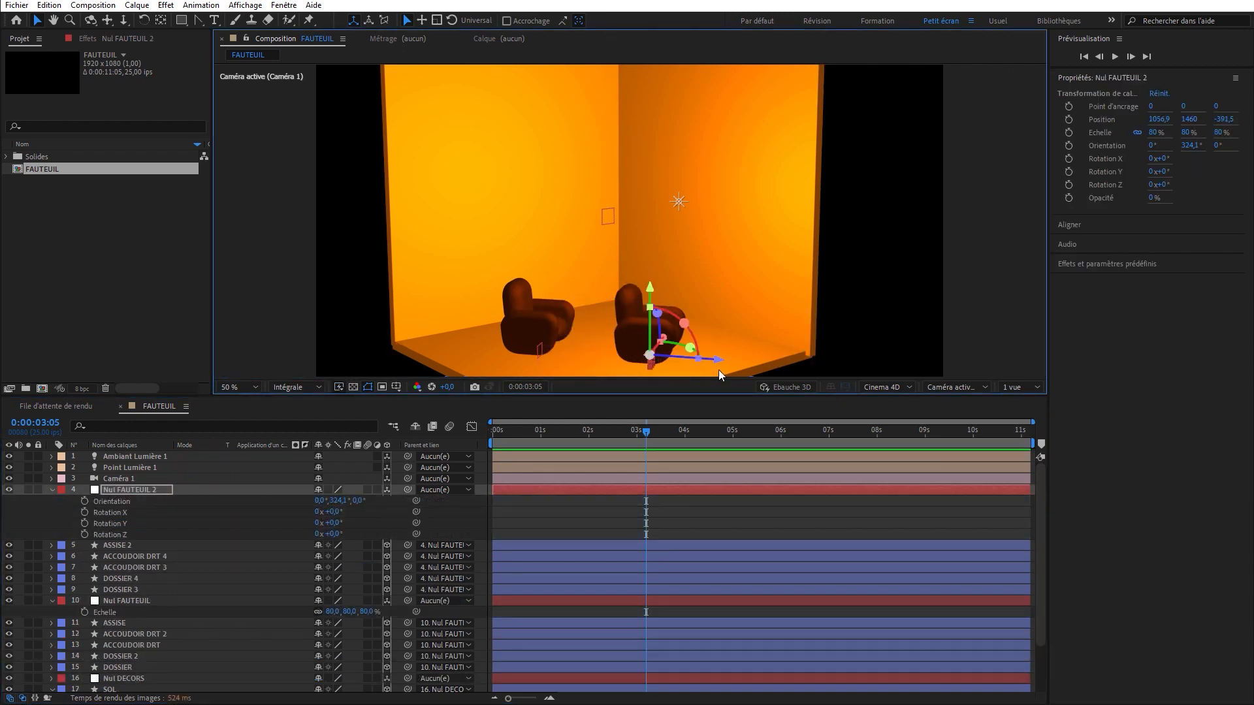
click(338, 501)
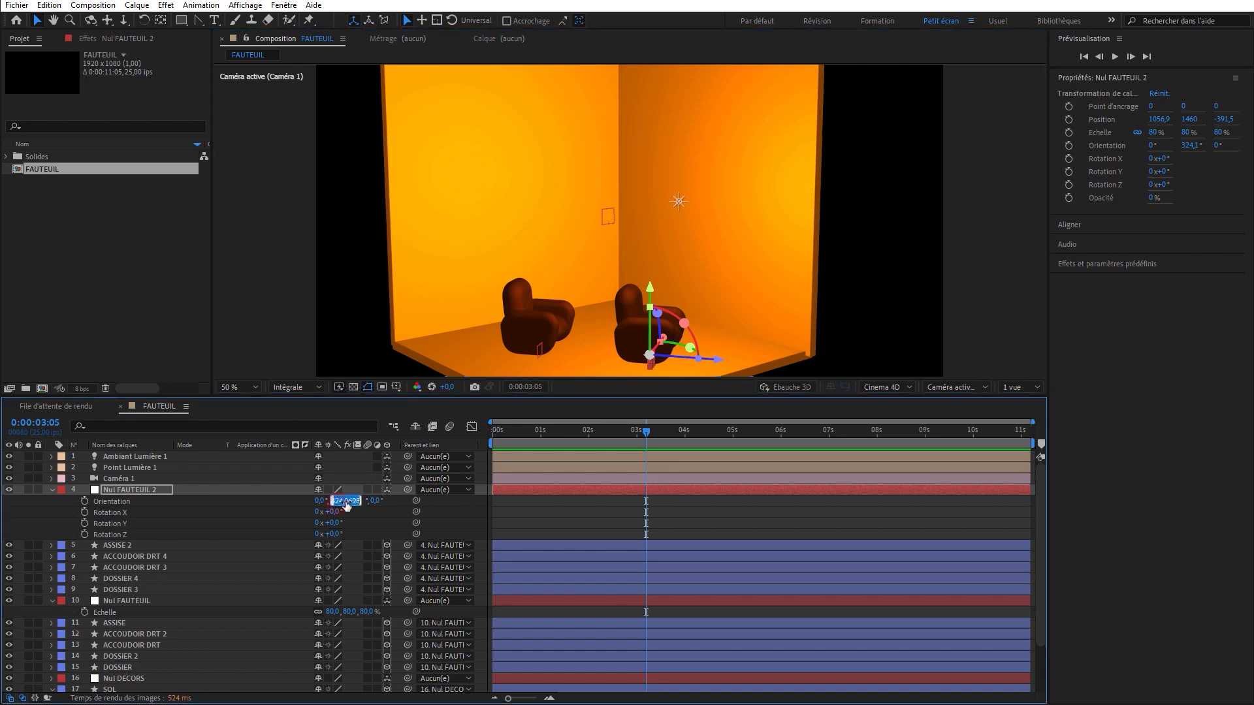
click(359, 500)
drag(344, 503, 384, 508)
text(+180)
key(Return)
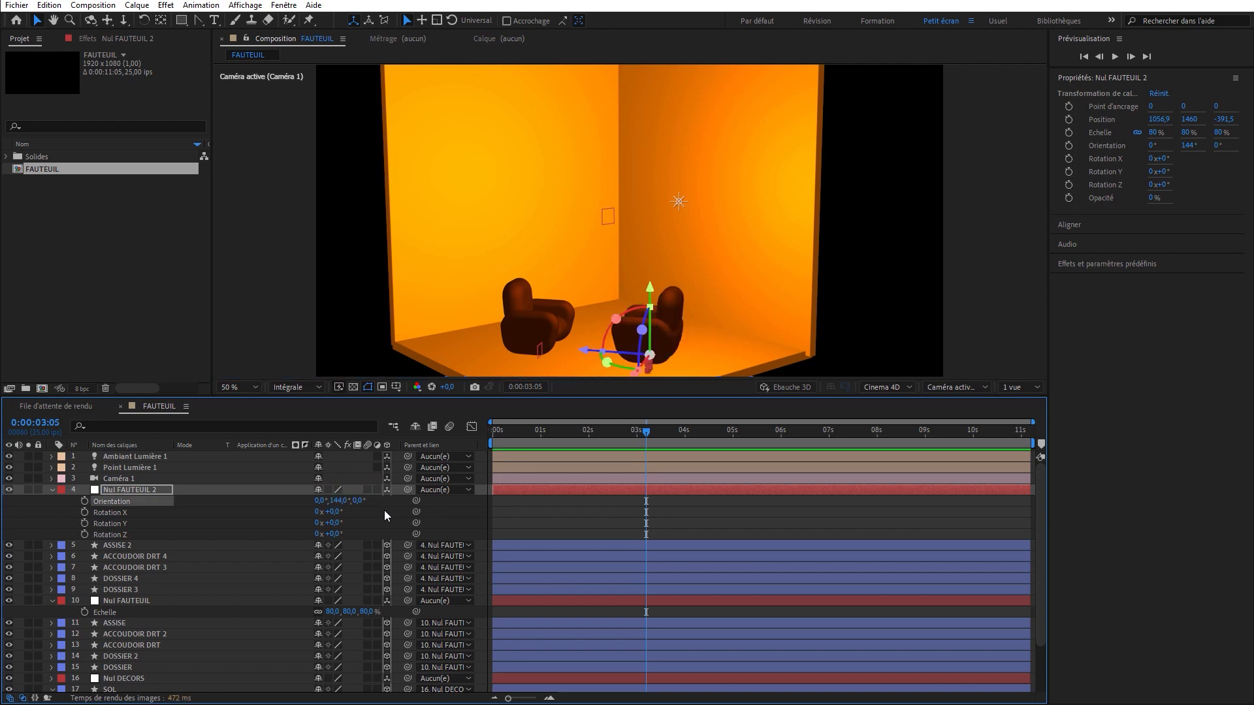
drag(583, 352, 596, 356)
drag(601, 353, 601, 353)
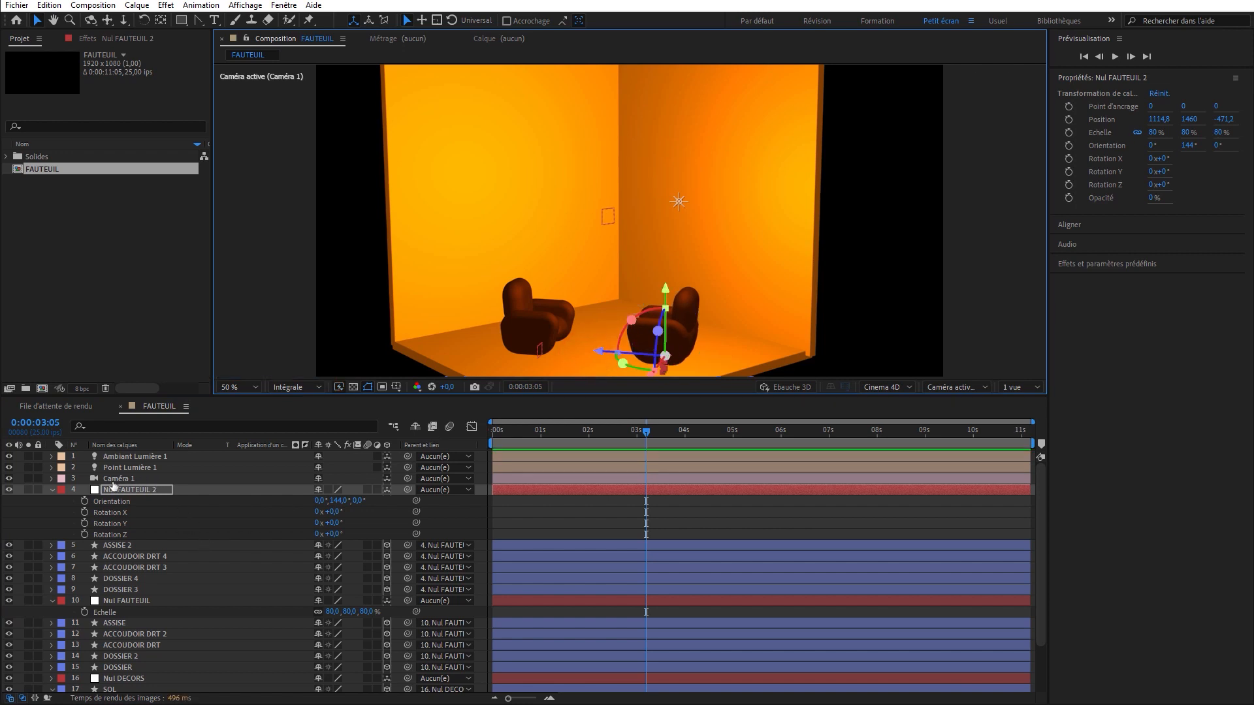
Set Projette une ombre to Oui in the surface options of ASSISE 2.
click(51, 490)
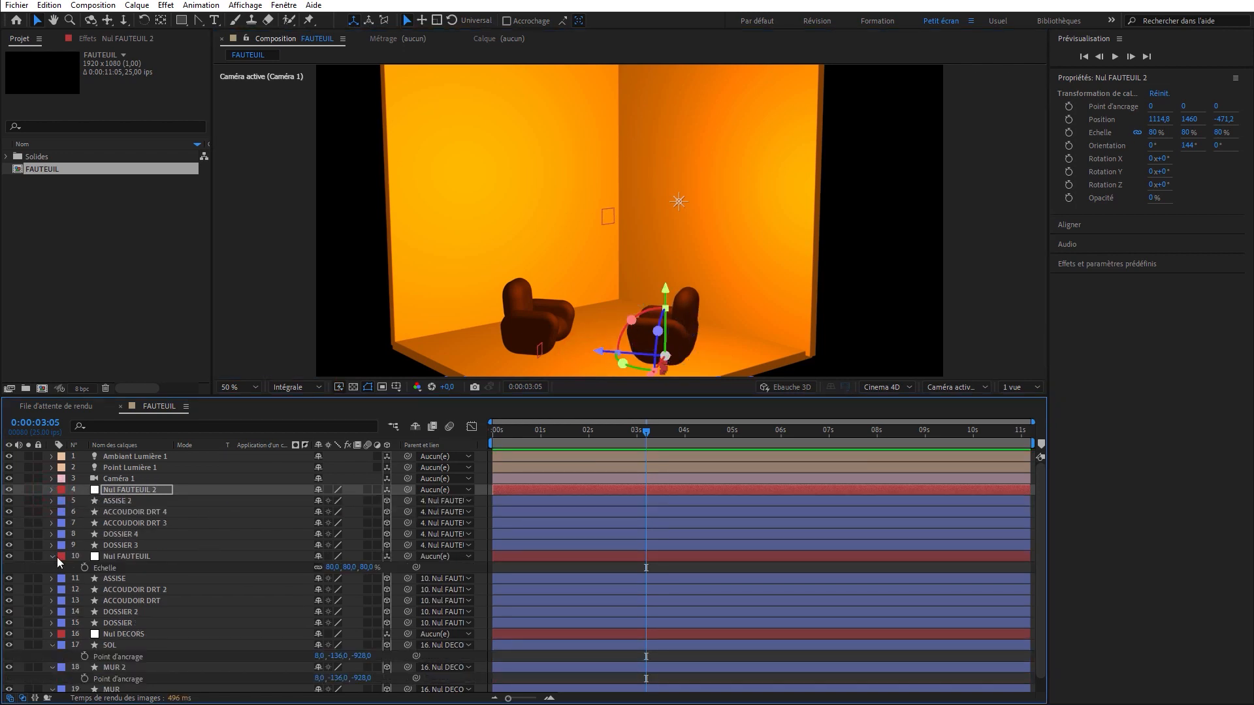
click(52, 502)
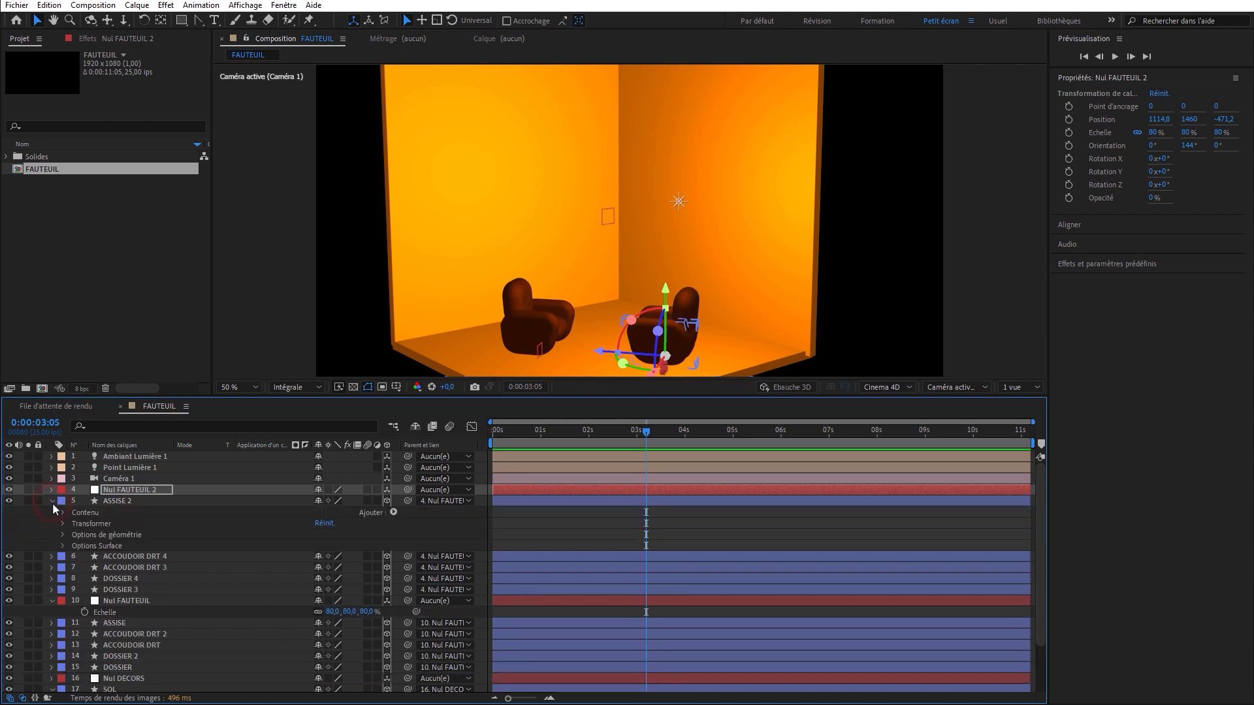
click(62, 542)
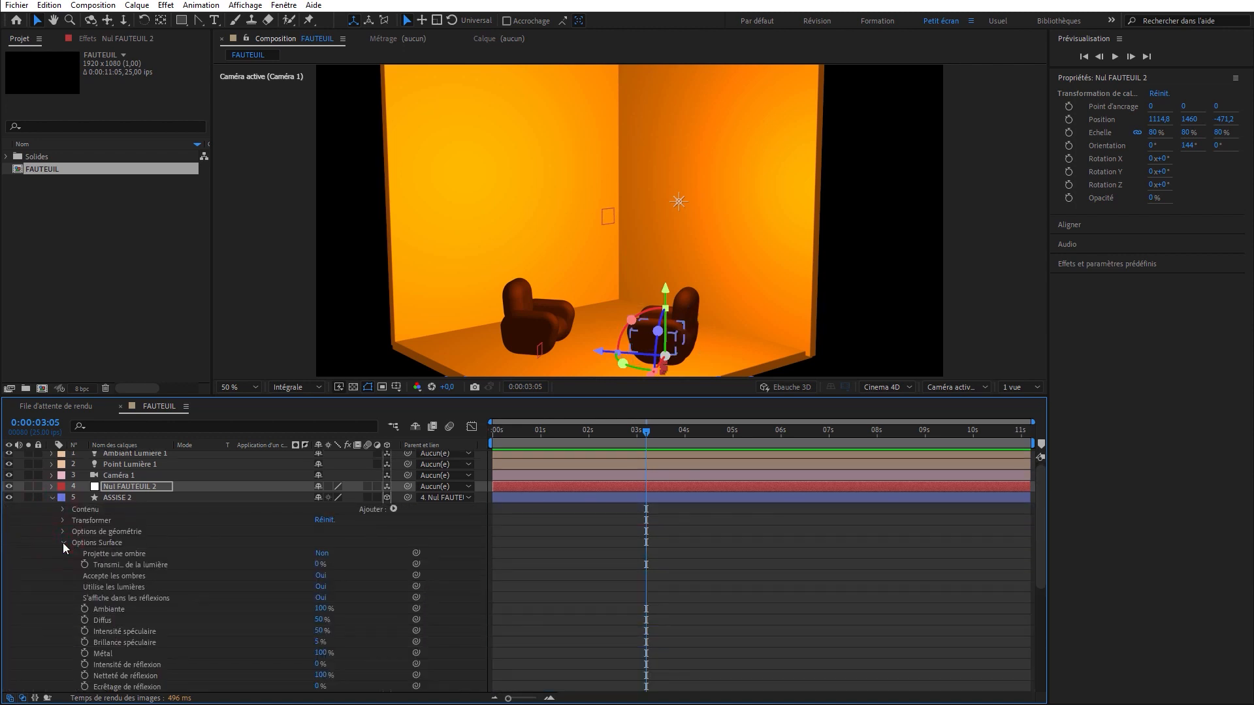
click(321, 554)
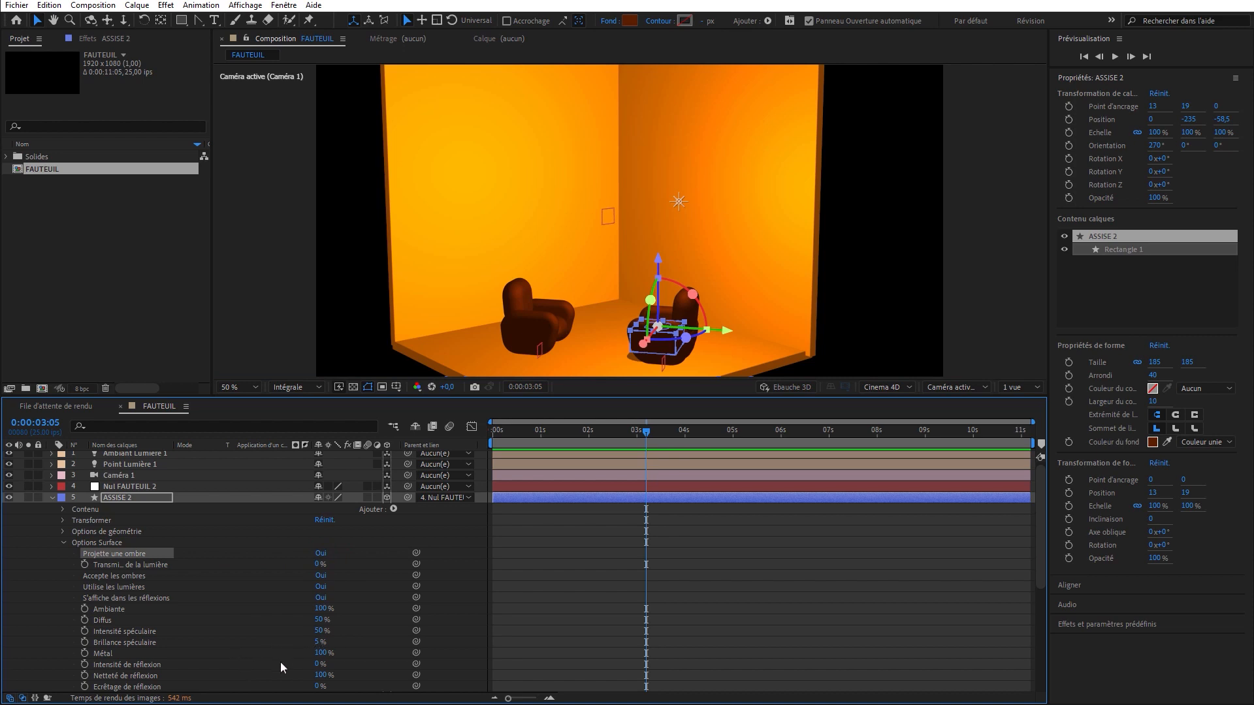
Set Intensité de réflexion to 10% in the surface options of ASSISE 2.
click(318, 664)
text(10)
key(Return)
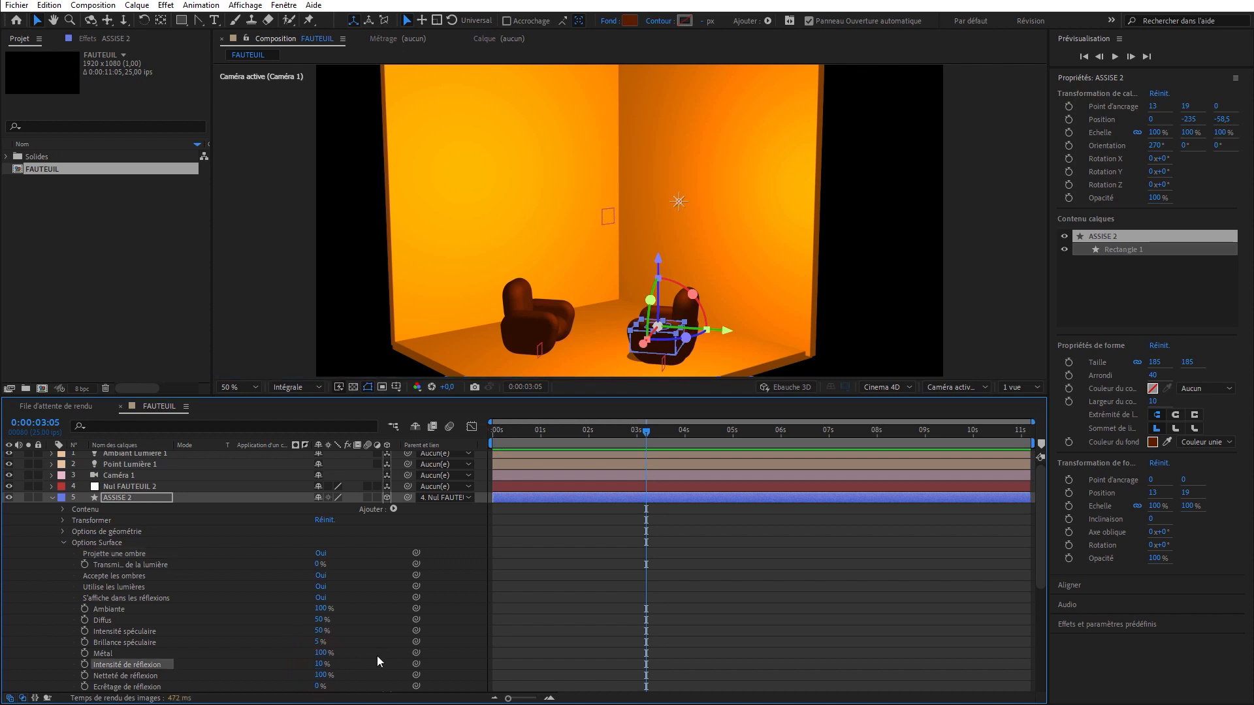
Copy the shadow-casting and reflection settings of ASSISE 2 to the other armchair layers and the reflection setting to SOL, MUR 2 and MUR.
click(127, 554)
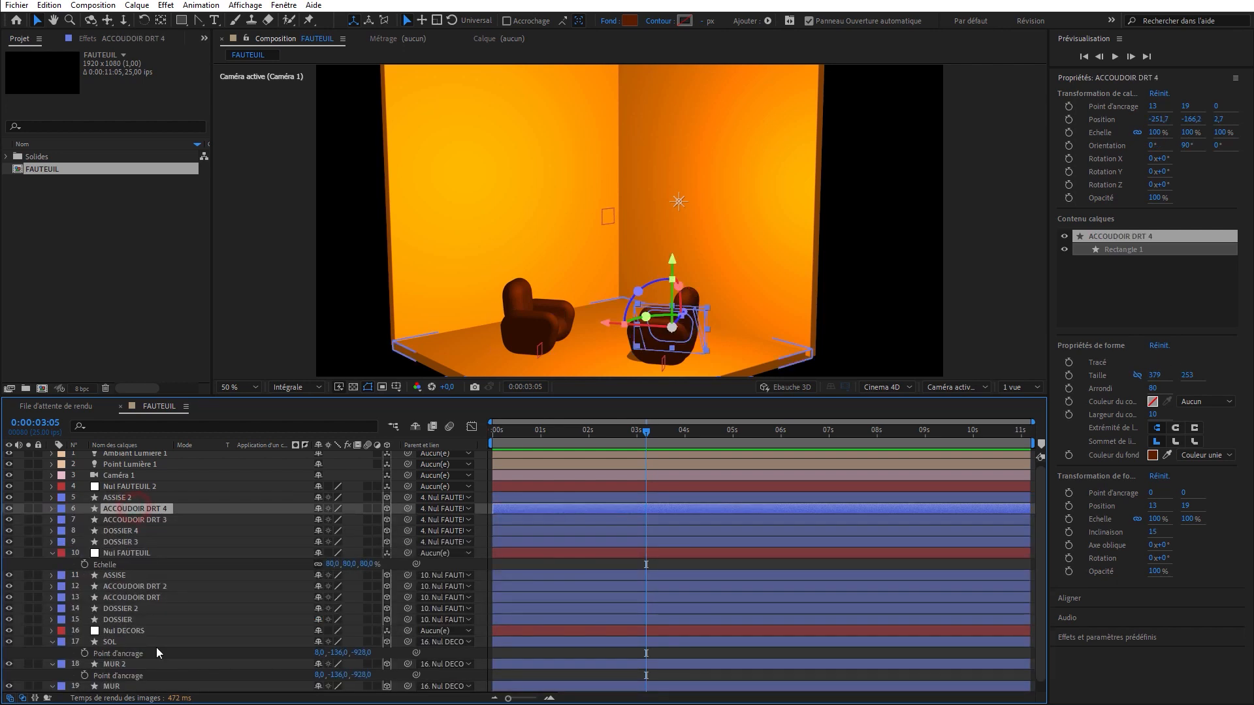
shift+click(135, 617)
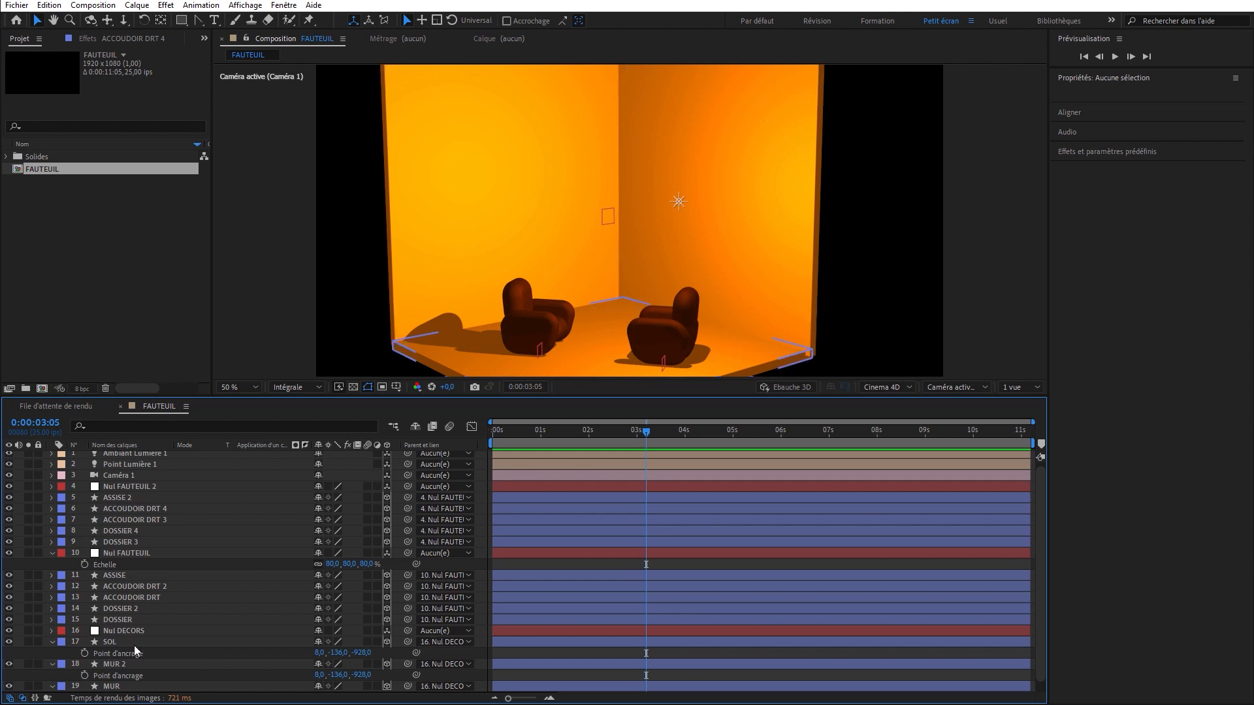
drag(133, 651, 128, 687)
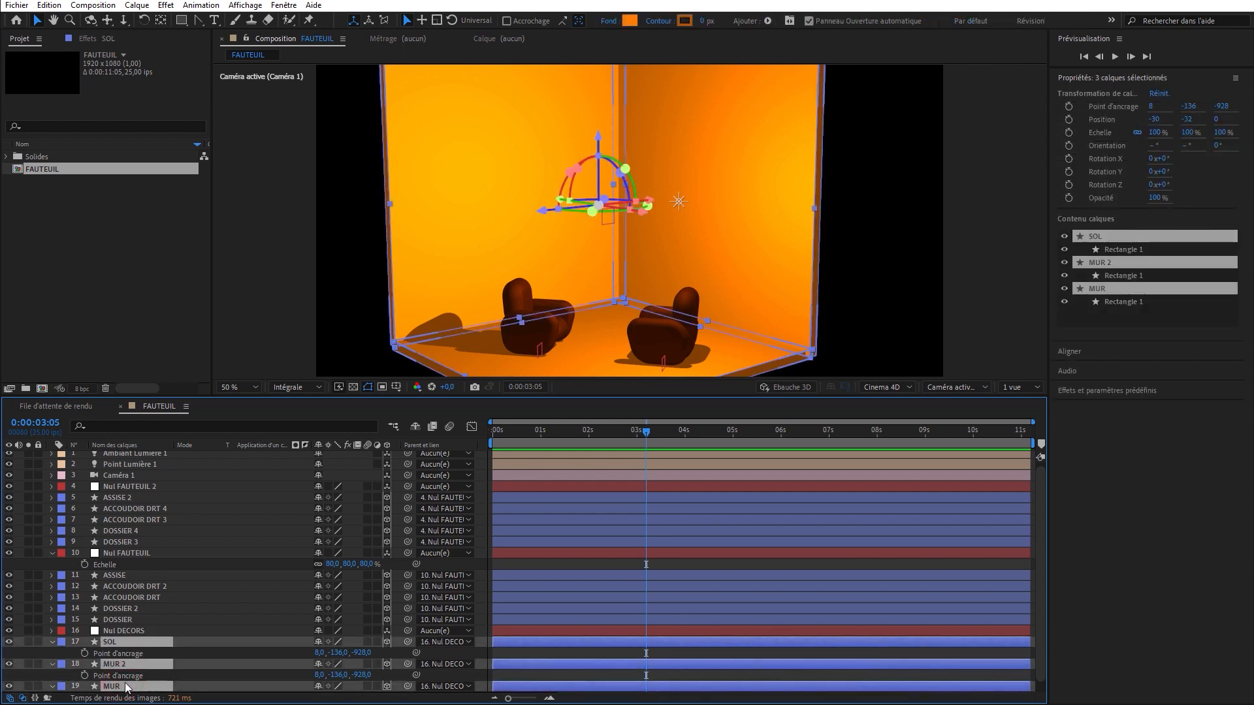
Adjust the Diffusion de l'ombre value in the light settings of Point Lumière 1 and apply it.
double_click(144, 462)
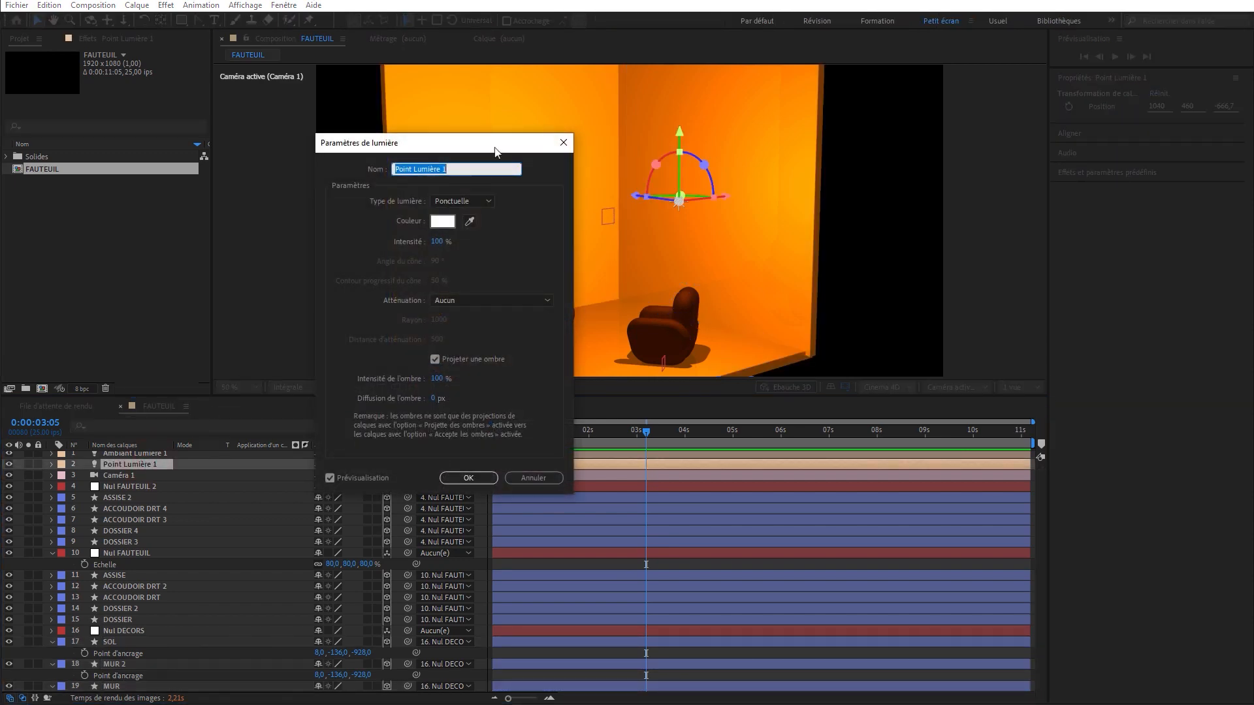
drag(494, 151, 256, 136)
click(196, 382)
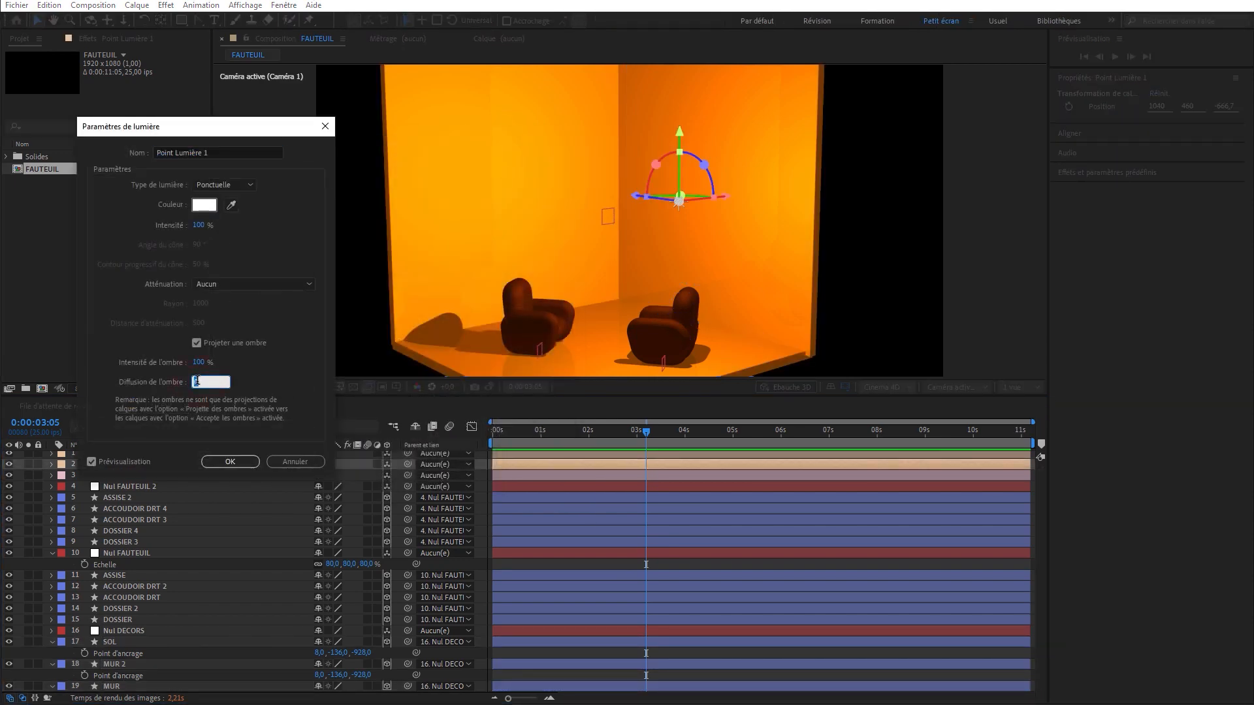
key(Return)
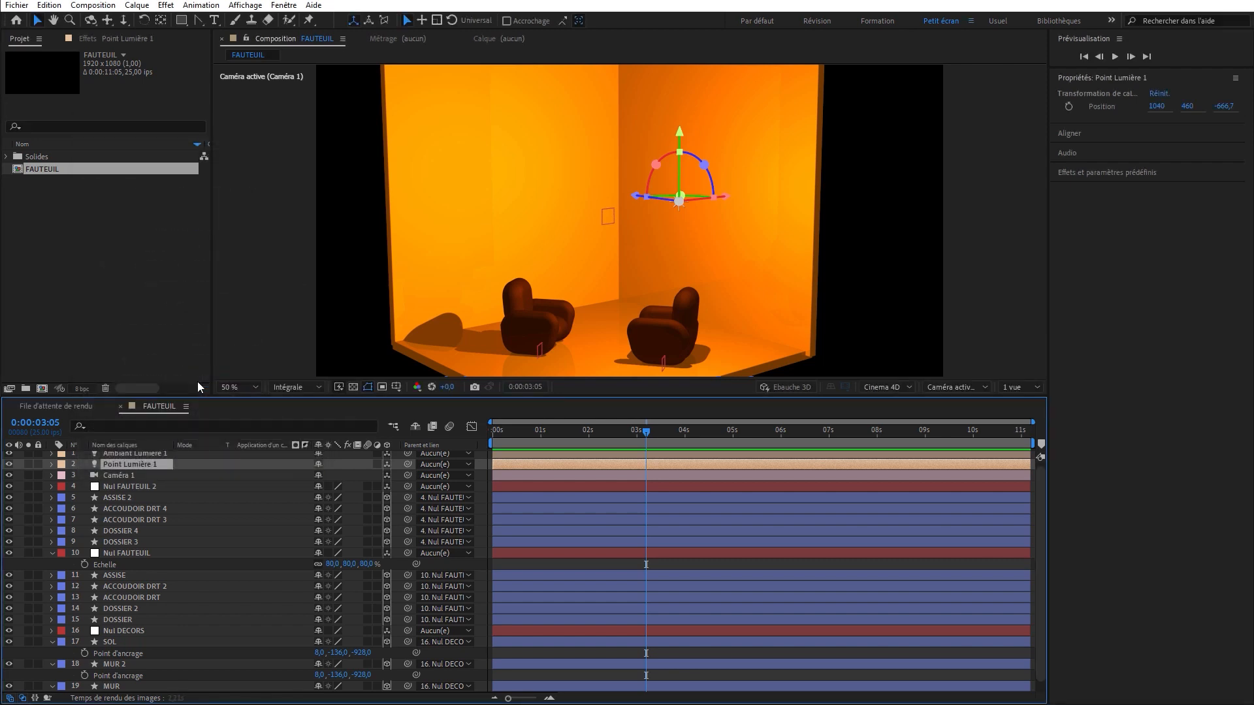